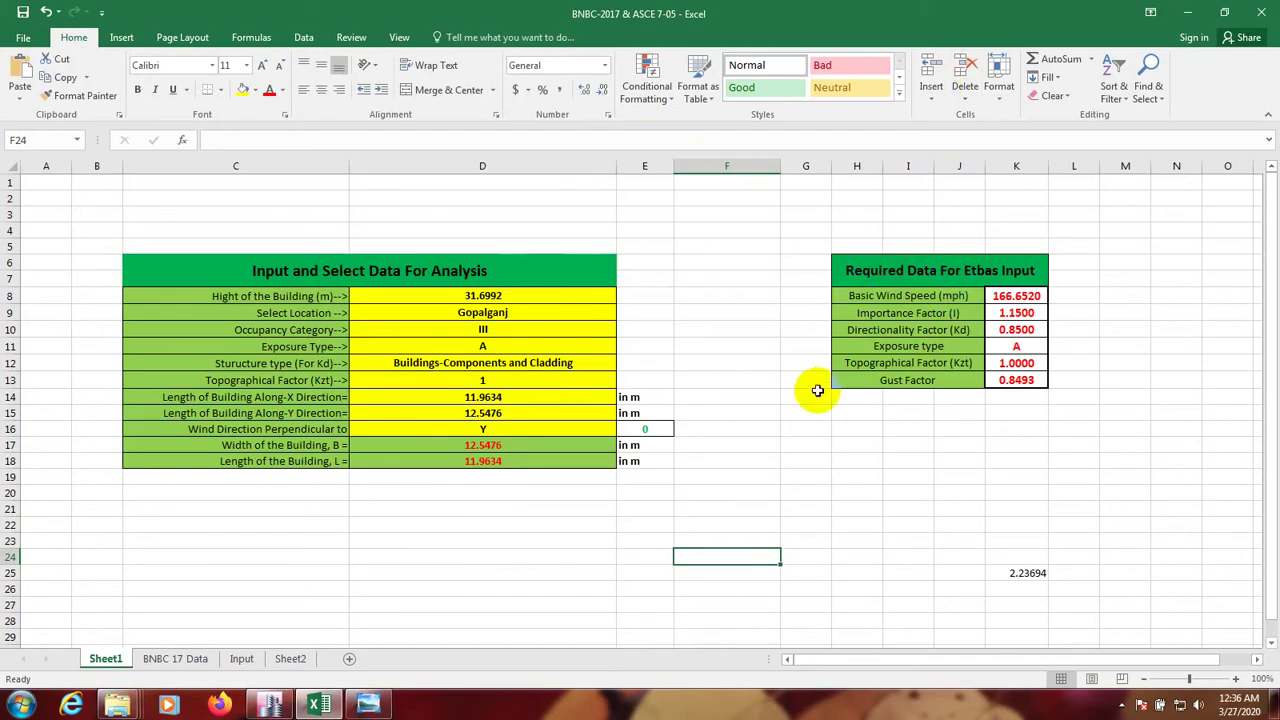
- Bring up Sheet1 of the BNBC-2017 & ASCE 7-05 workbook with the Required Data For Etabs Input table
click(777, 441)
click(950, 490)
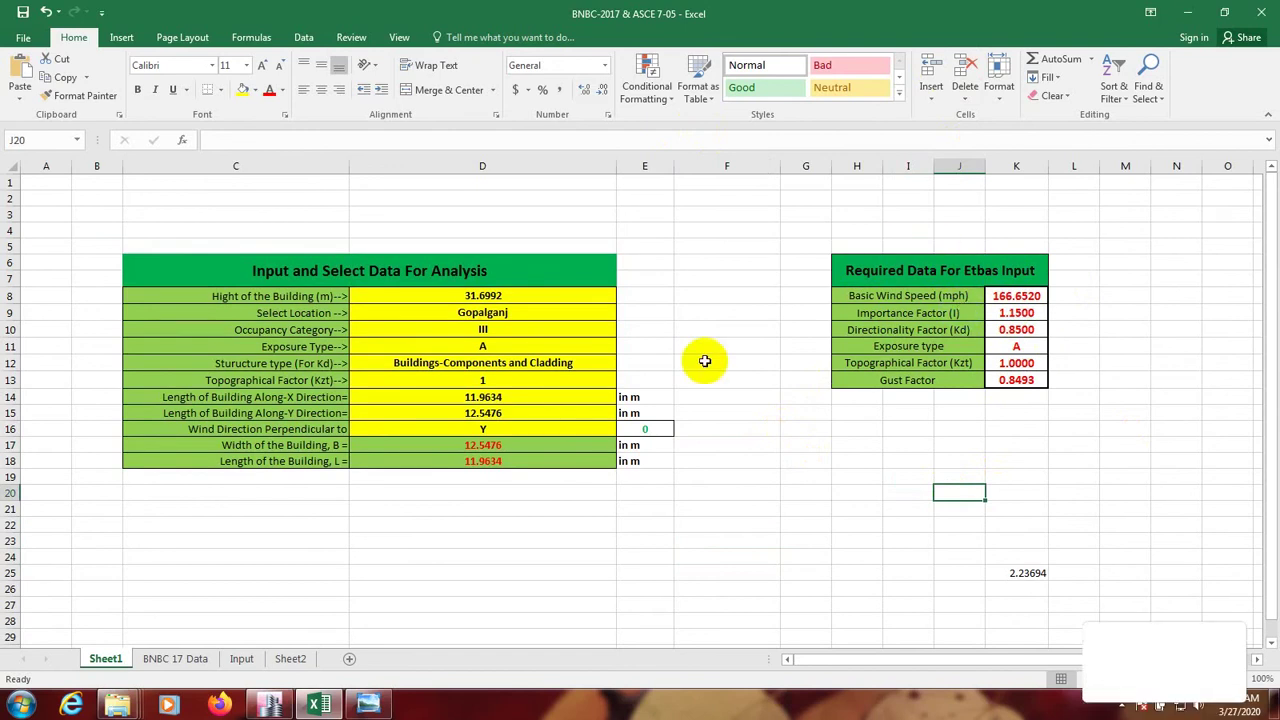
- Return to the ETABS model and open the Define Load Patterns dialog
click(237, 677)
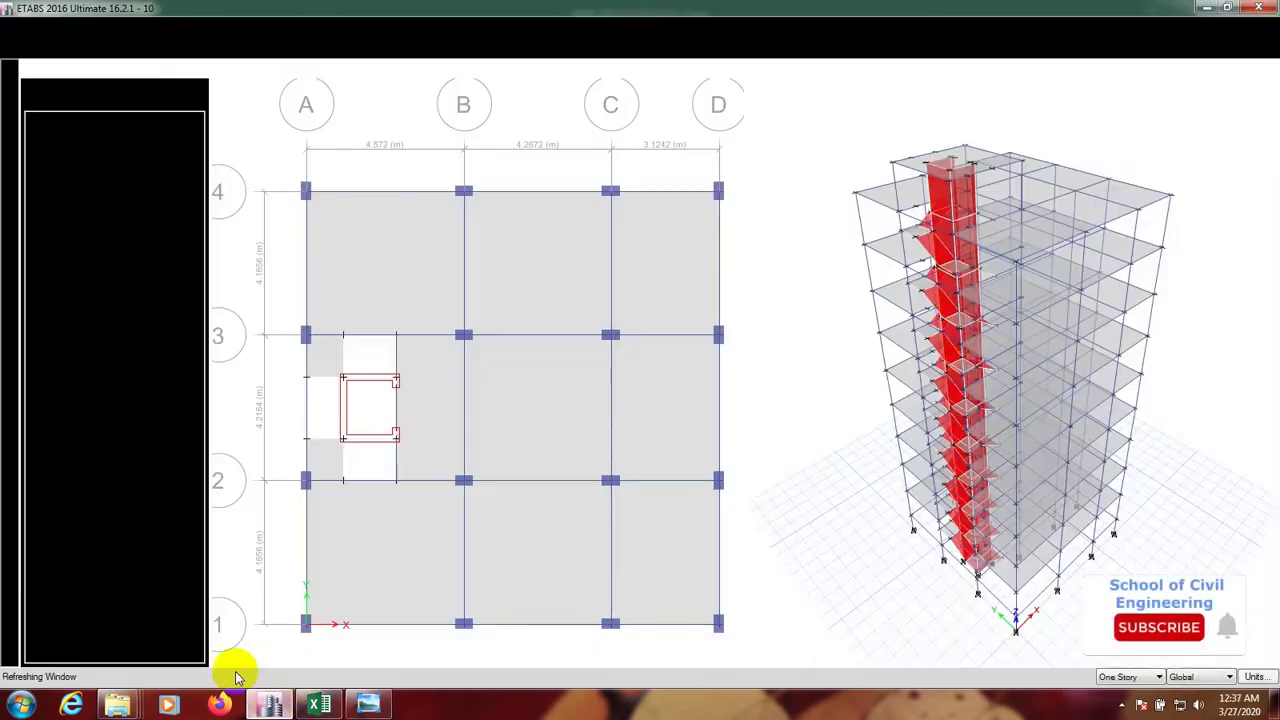
click(768, 385)
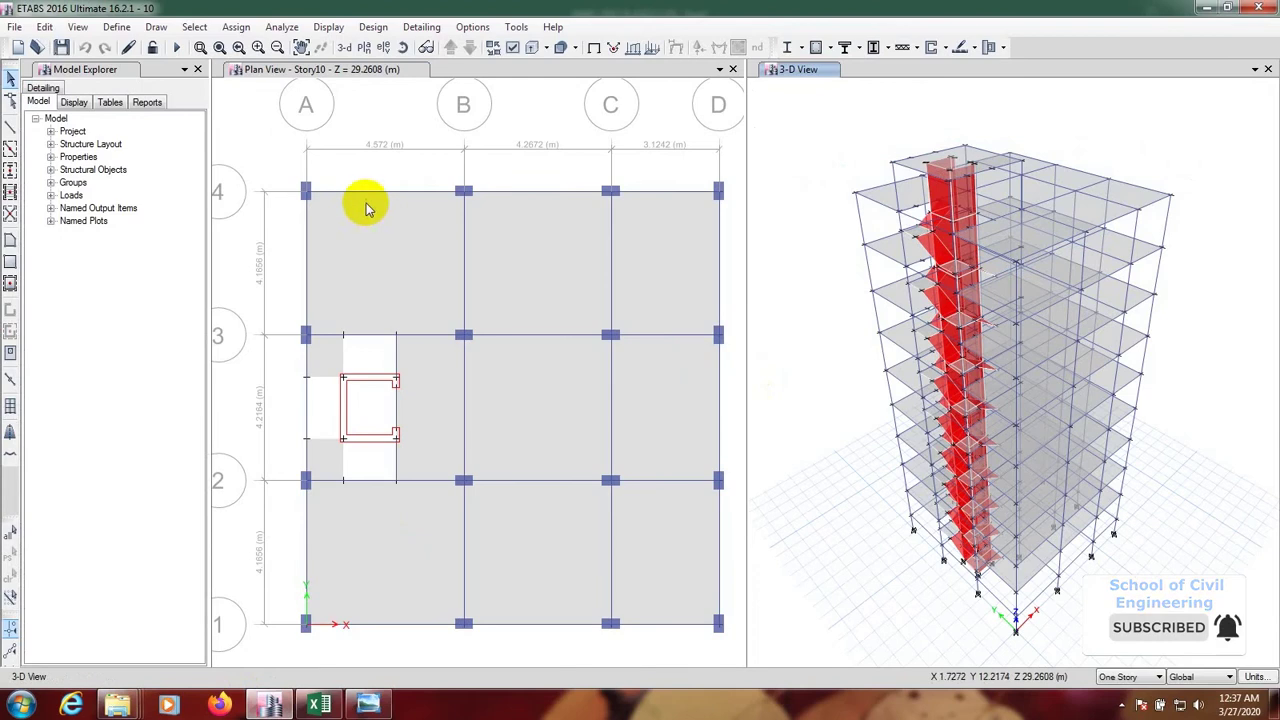
click(232, 108)
click(116, 26)
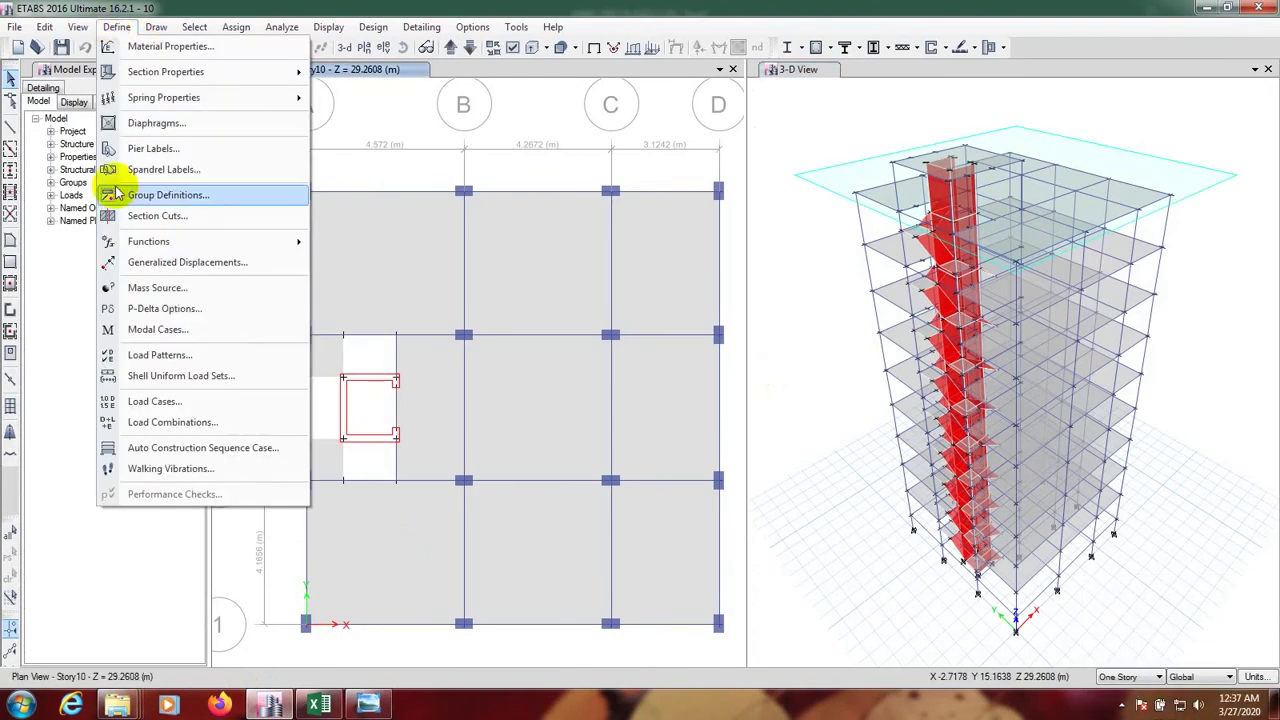
click(154, 358)
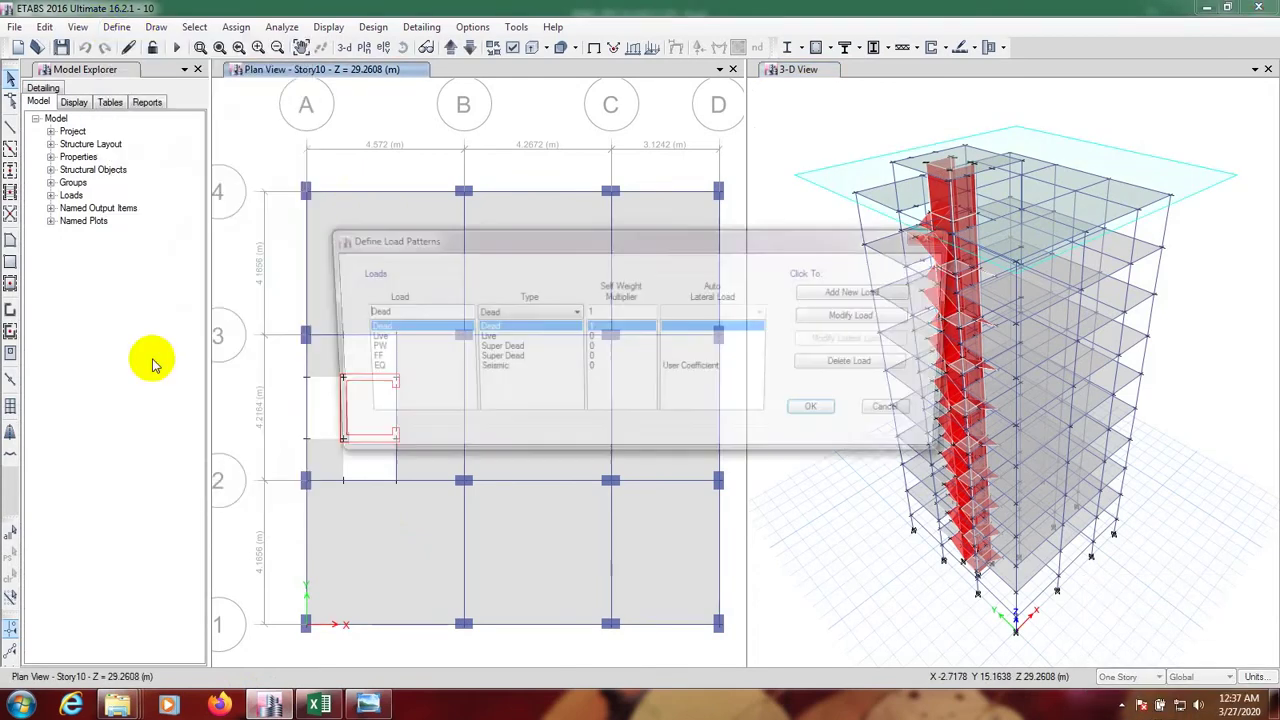
drag(433, 240, 176, 207)
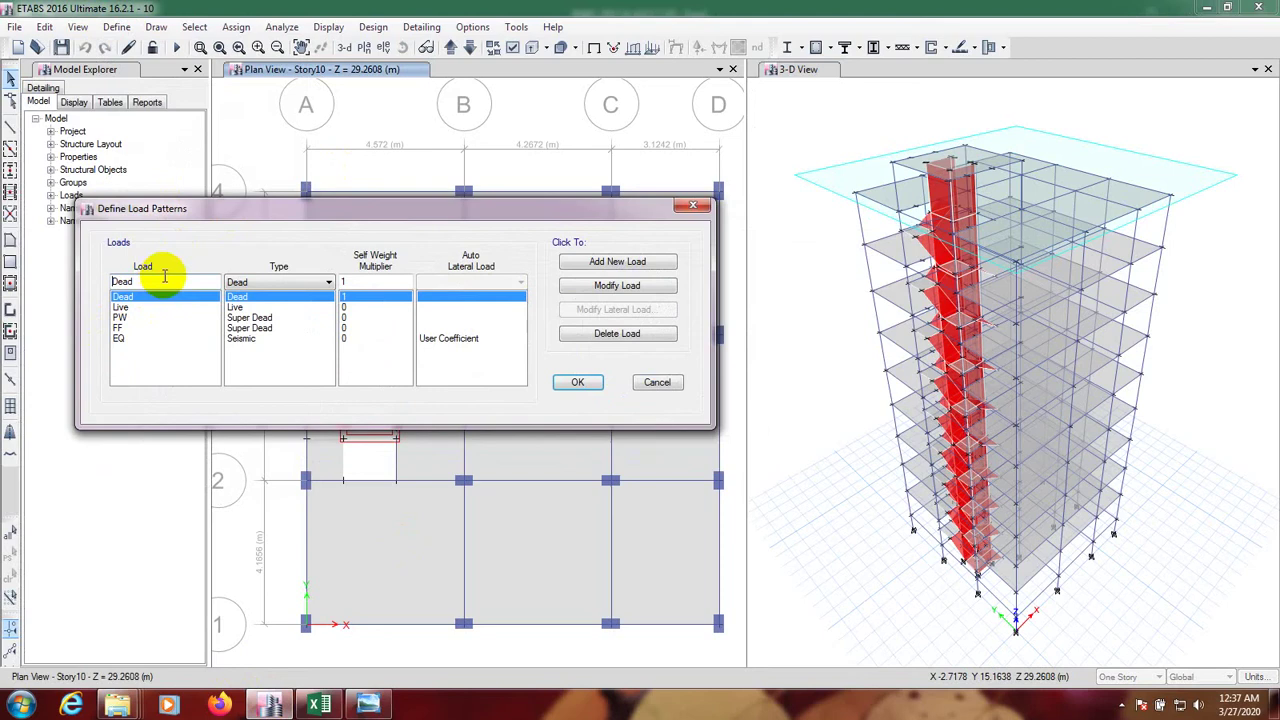
- Add load pattern WL-X of type Wind with ASCE 7-05 auto lateral load
drag(164, 280, 57, 283)
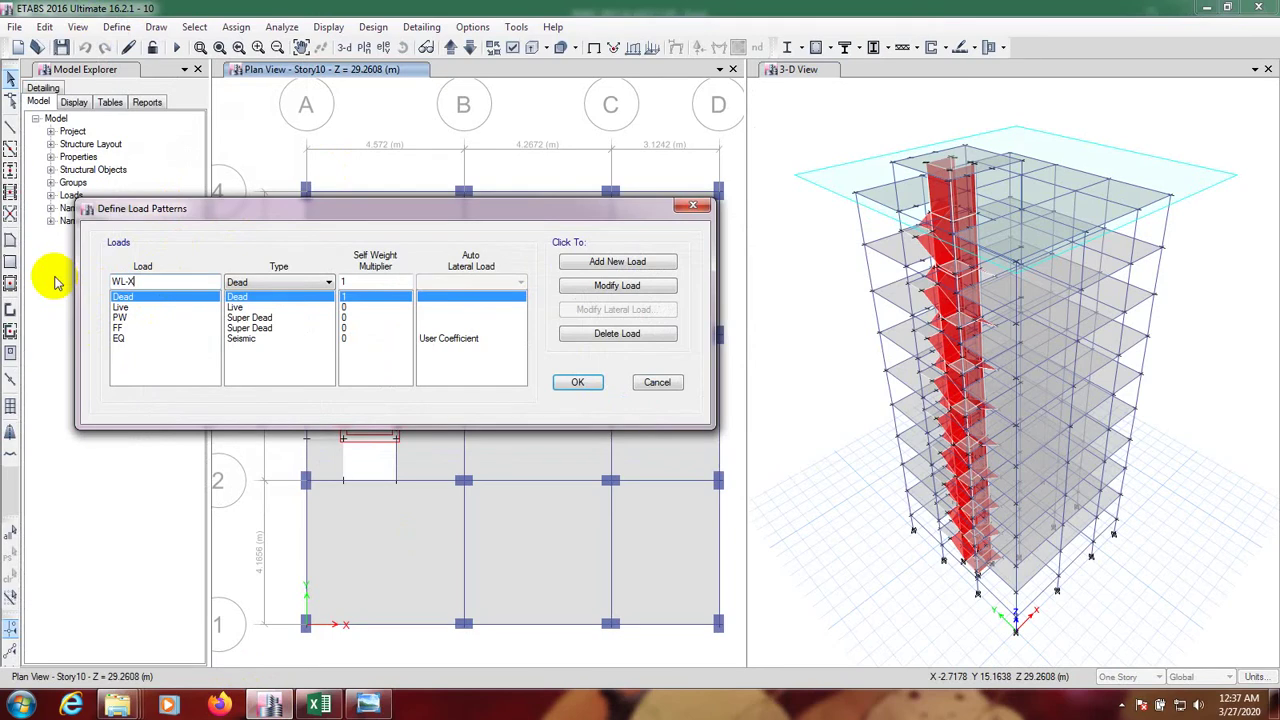
click(273, 285)
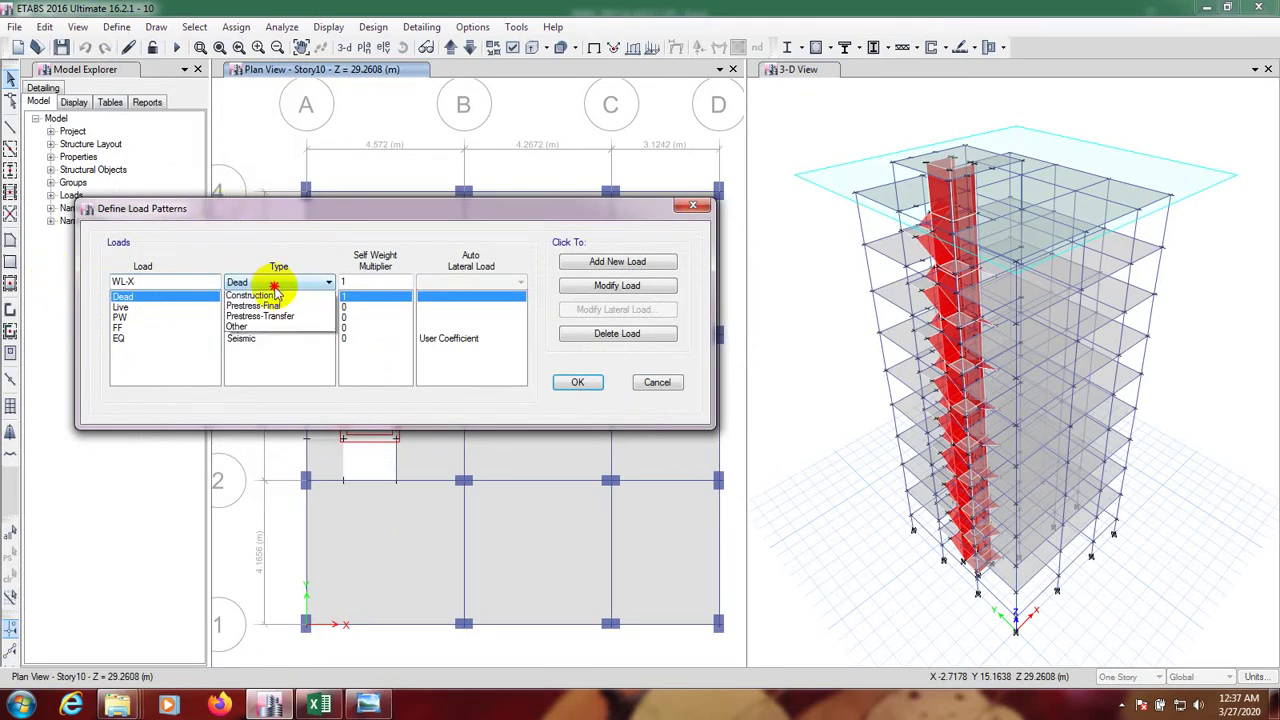
click(255, 385)
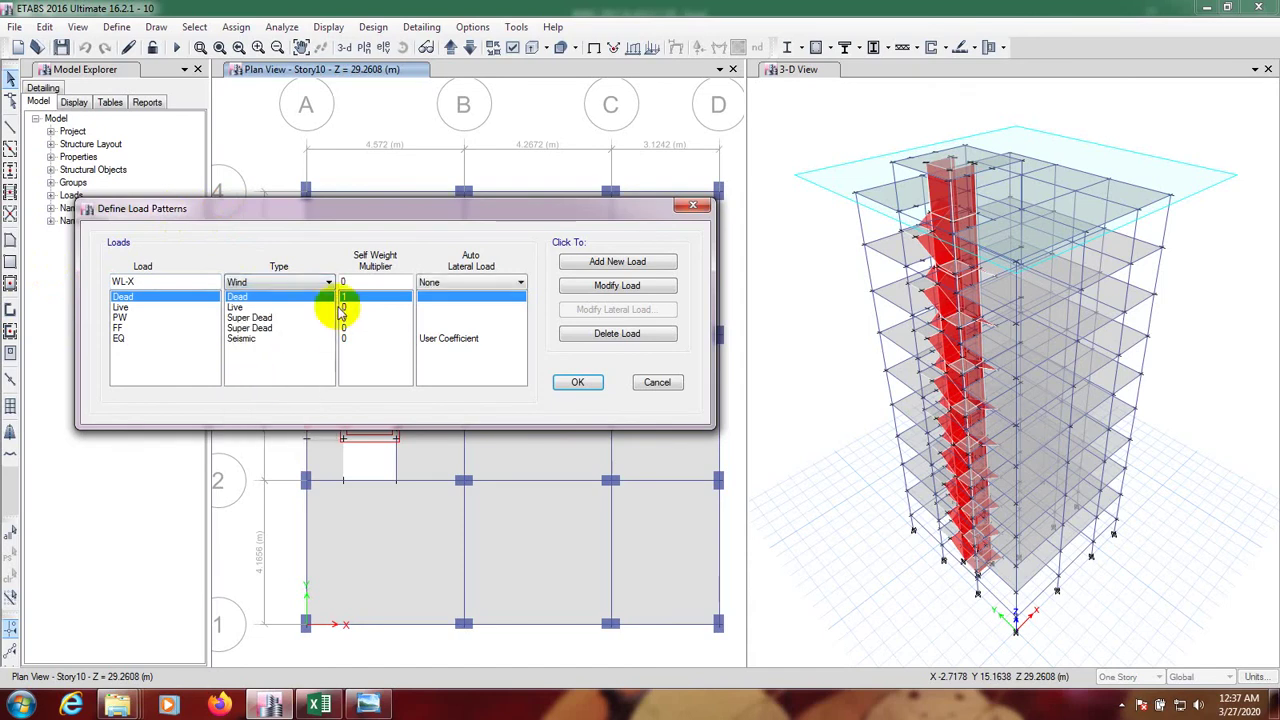
click(458, 282)
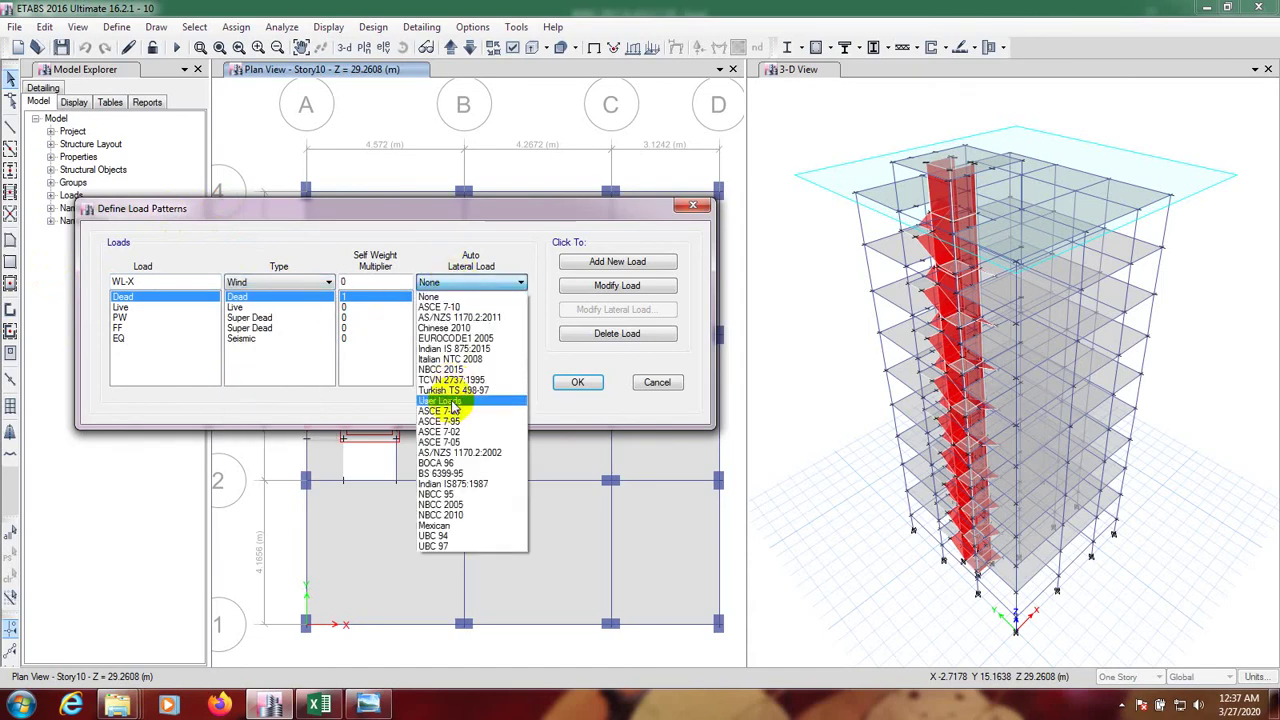
click(456, 442)
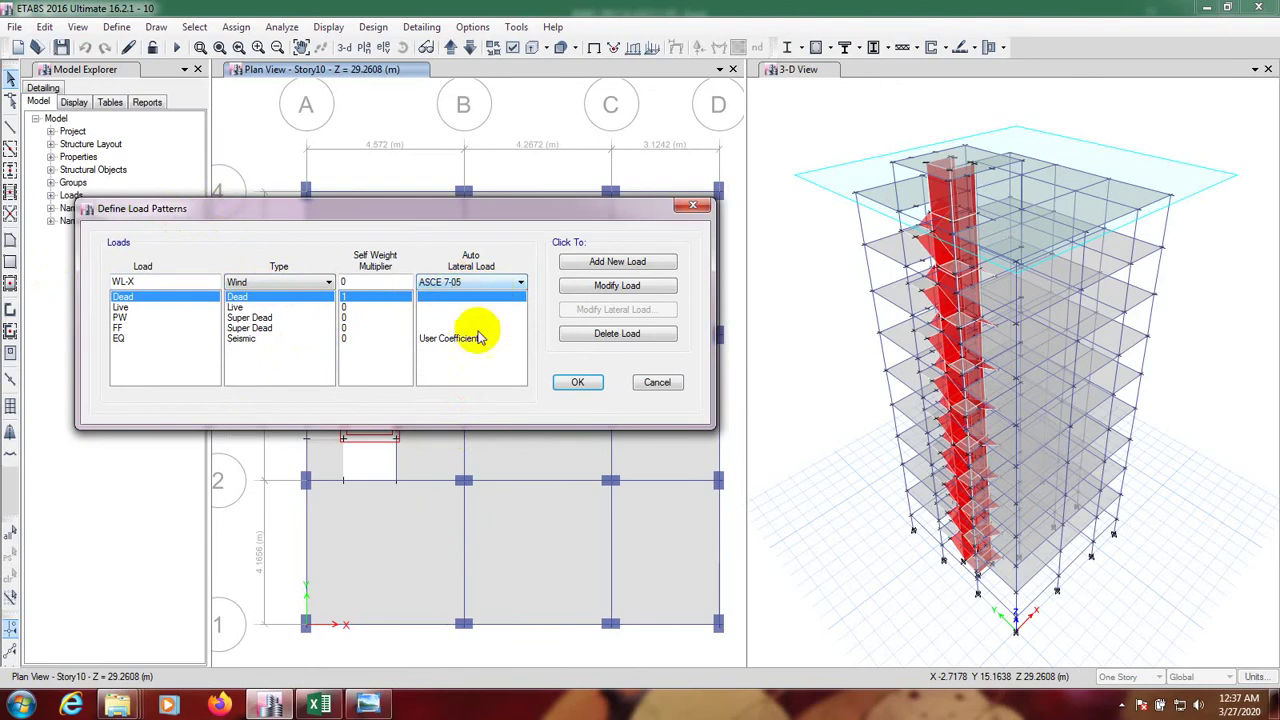
click(619, 265)
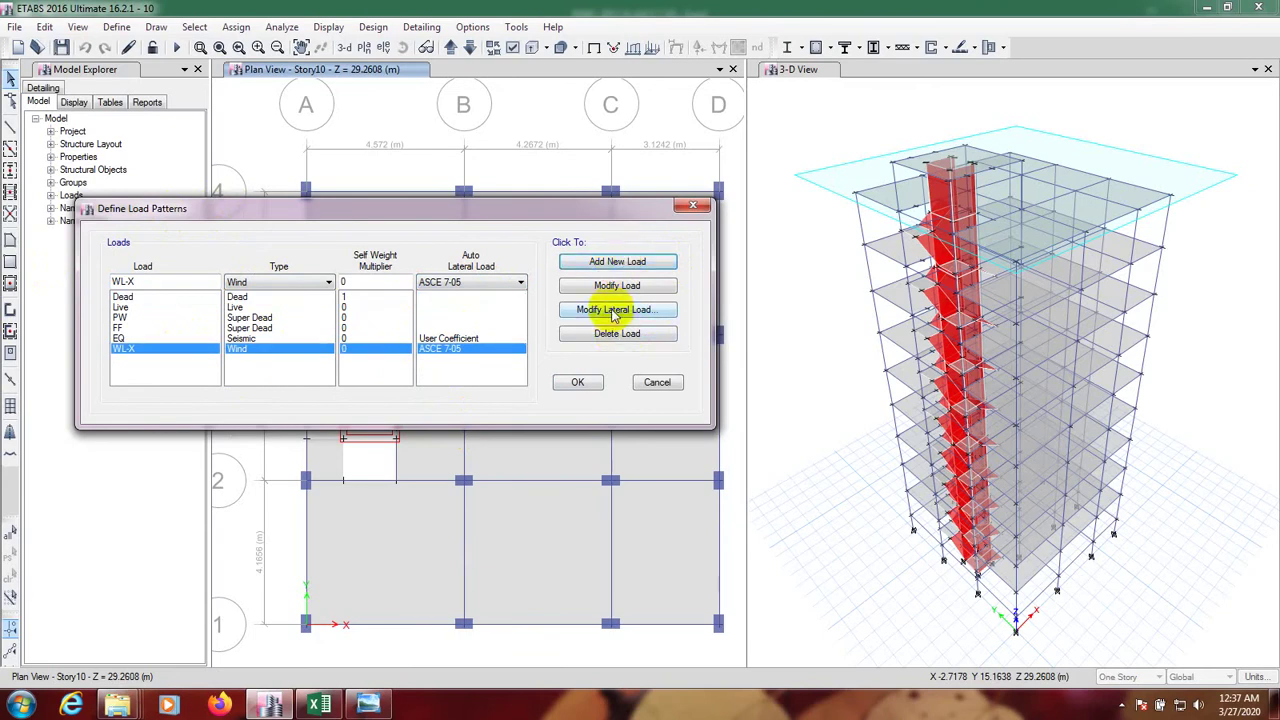
- In WL-X's ASCE 7-05 wind parameters, enter wind speed 166.652 mph read from Excel
click(614, 313)
drag(598, 170, 556, 152)
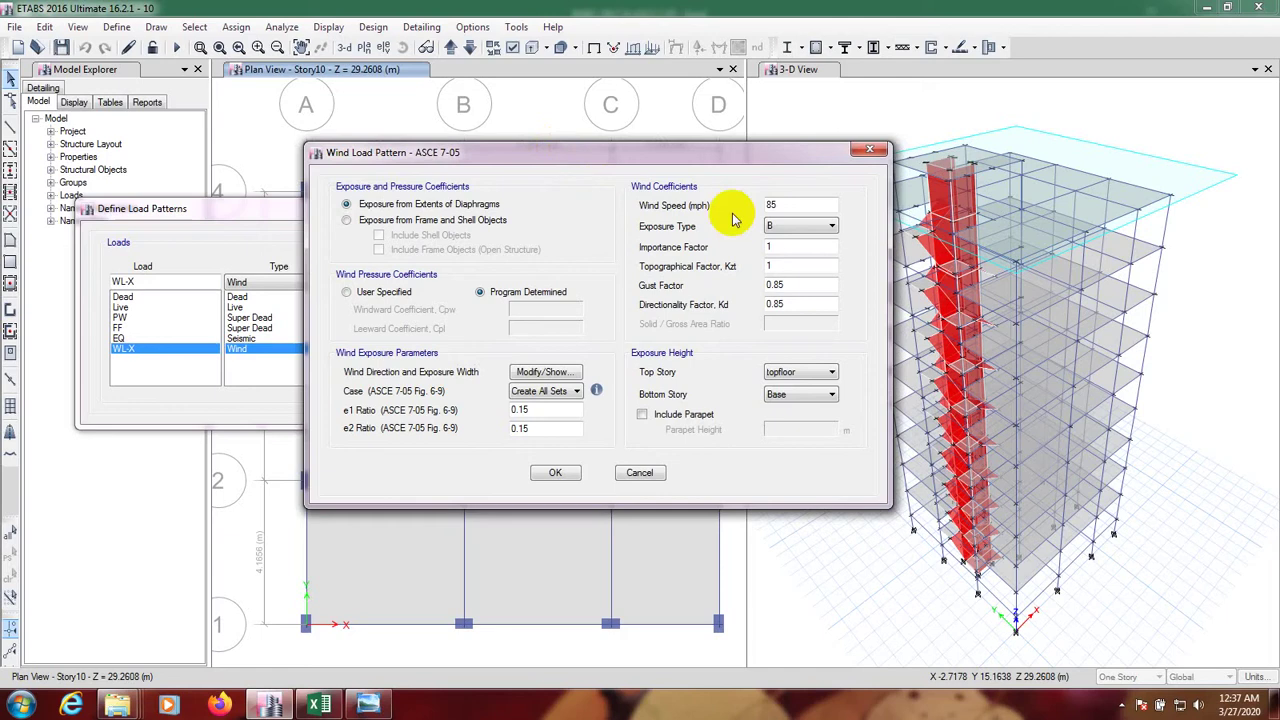
drag(776, 205, 626, 216)
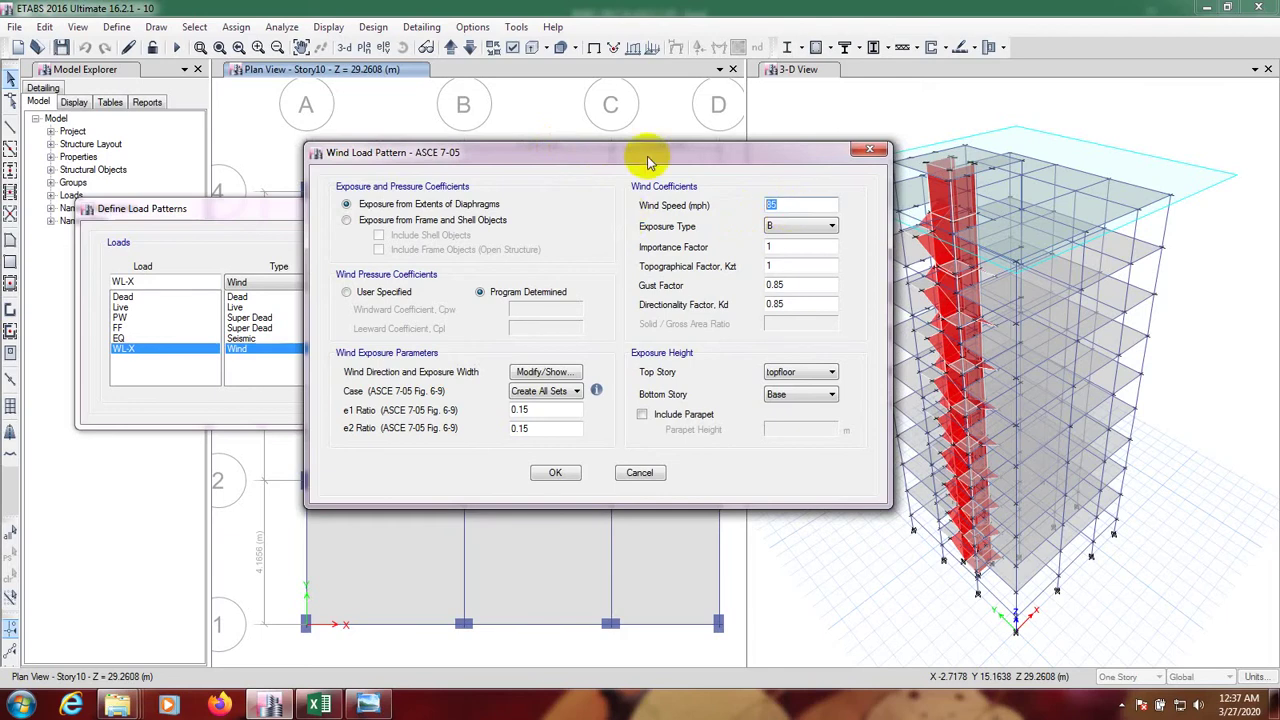
drag(655, 155, 521, 137)
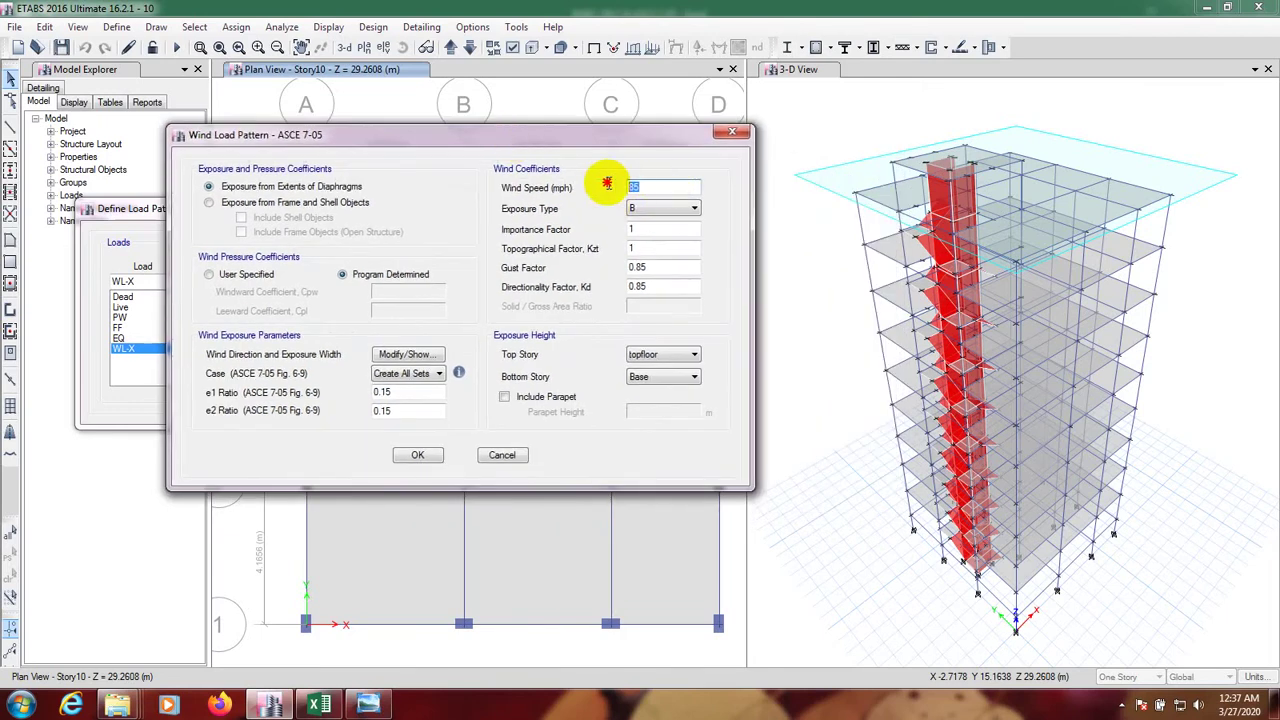
click(385, 628)
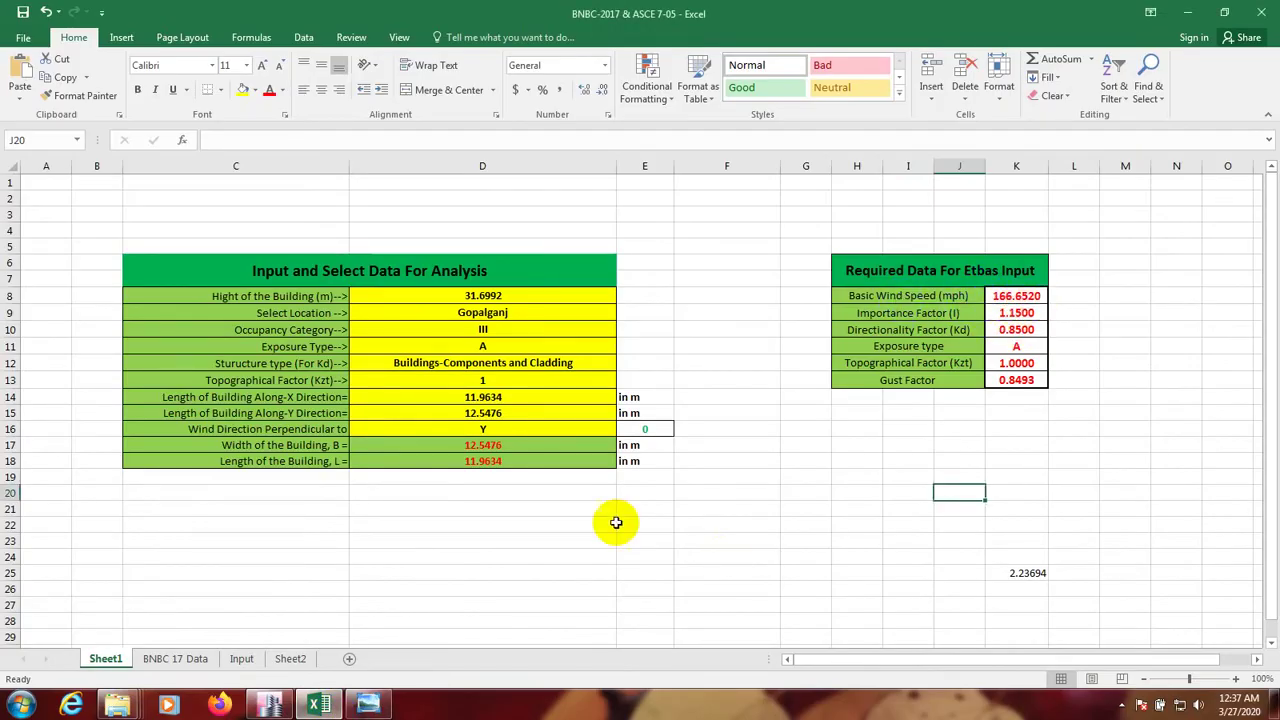
click(270, 705)
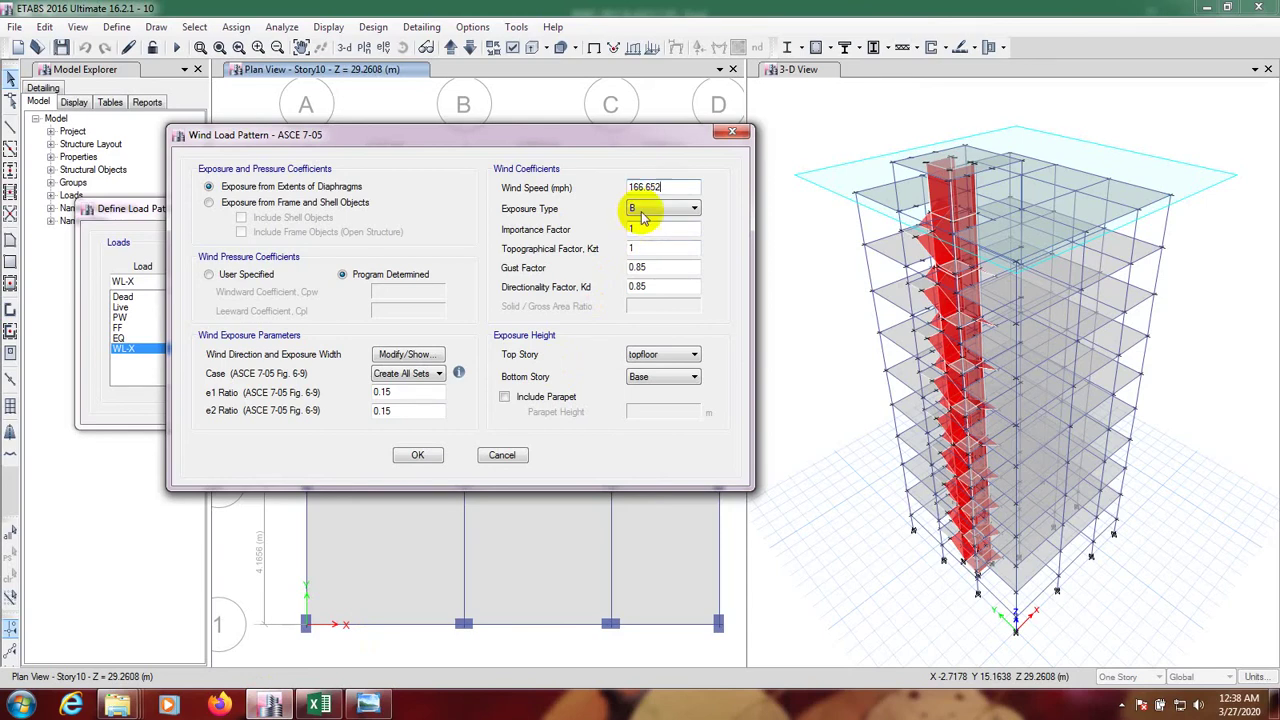
- Keep exposure type B and enter importance factor 1.15, checked against Excel
click(660, 208)
click(642, 225)
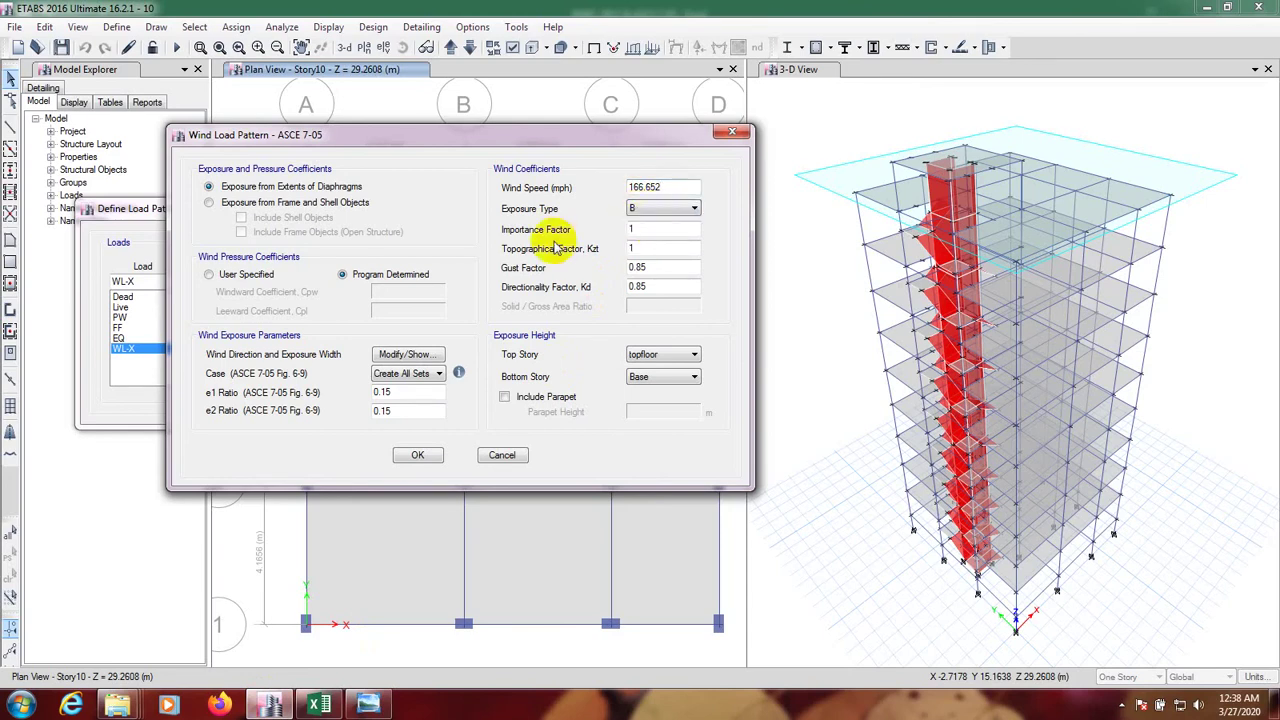
click(640, 229)
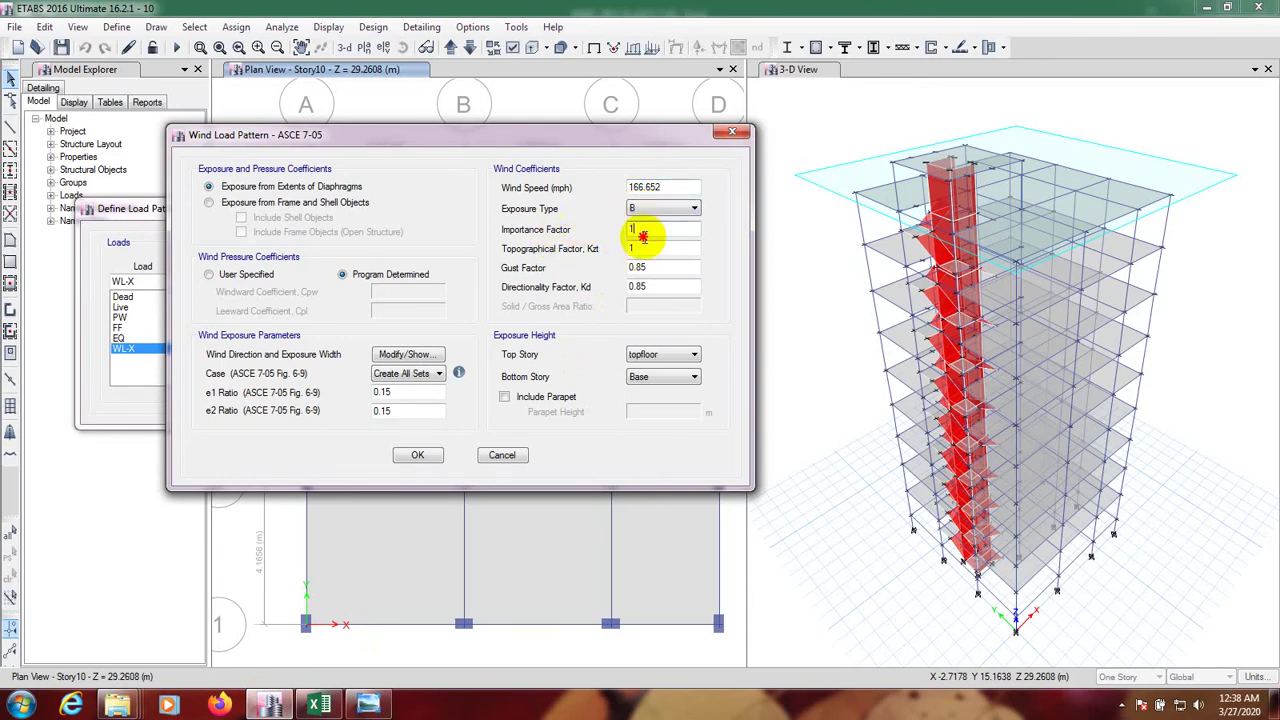
click(320, 705)
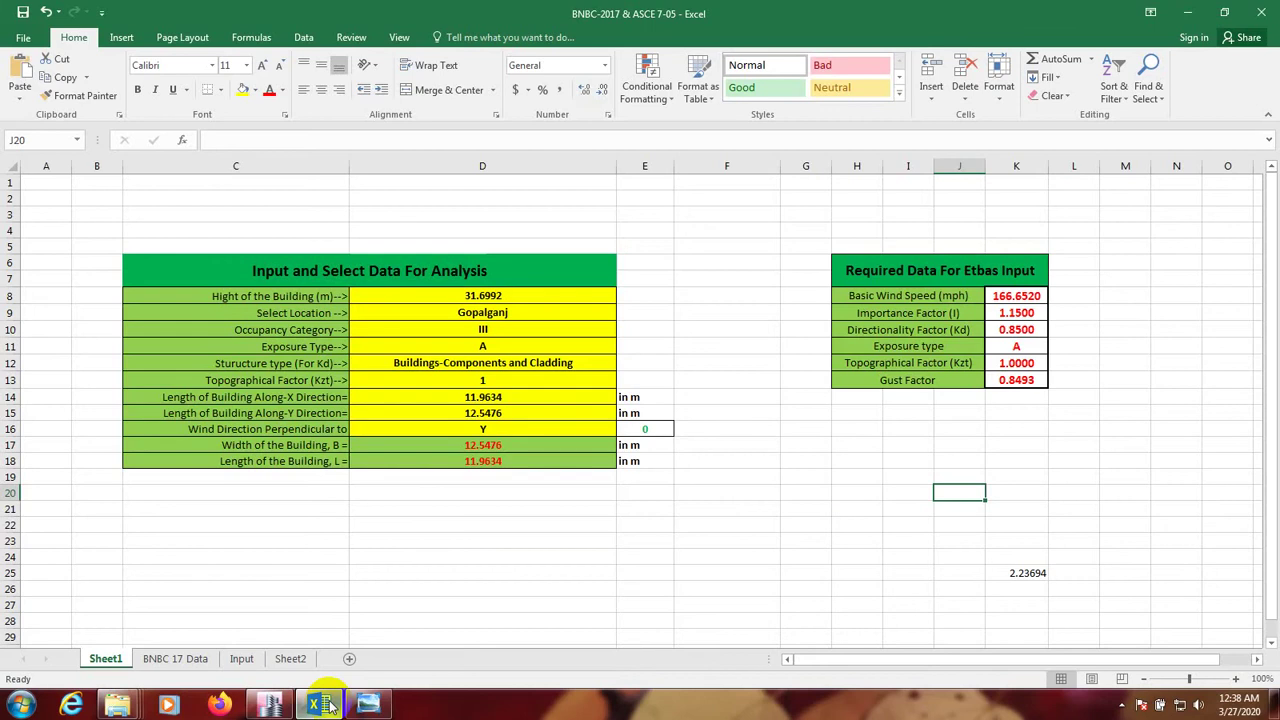
click(268, 705)
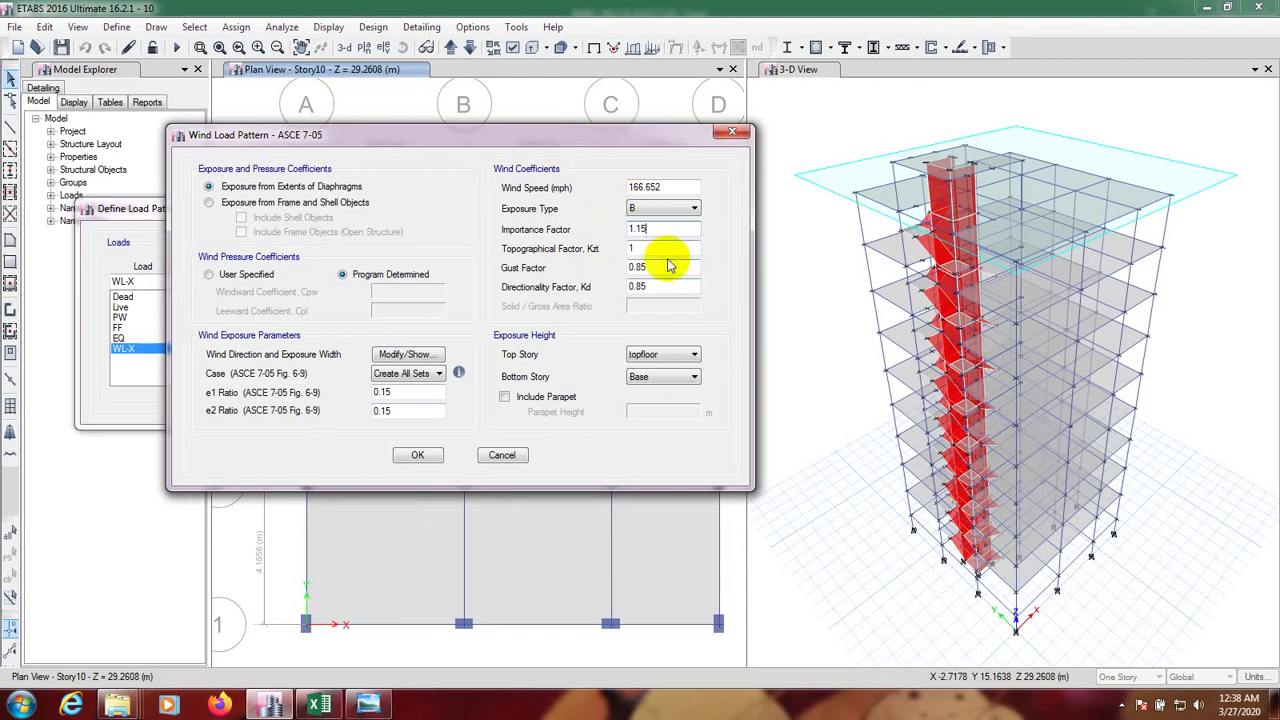
- Enter gust factor 0.8493 from Excel, leaving Kzt at 1 and Kd at 0.85
click(659, 248)
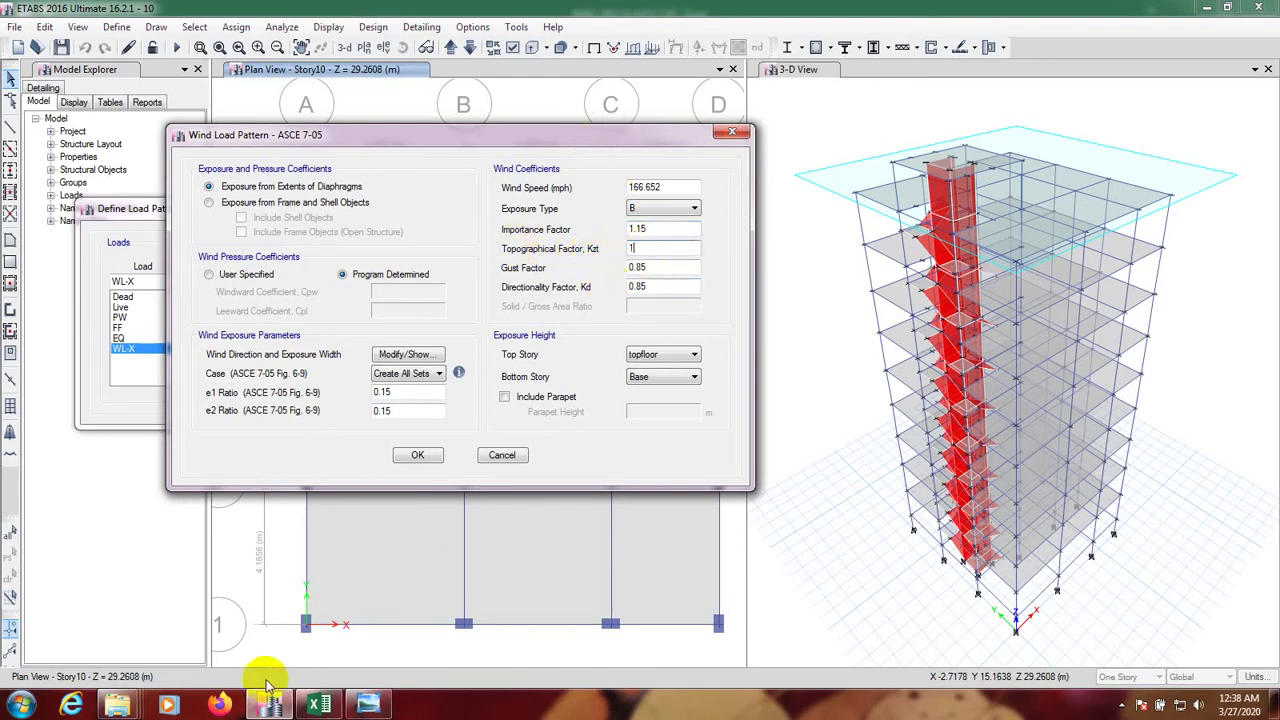
click(318, 705)
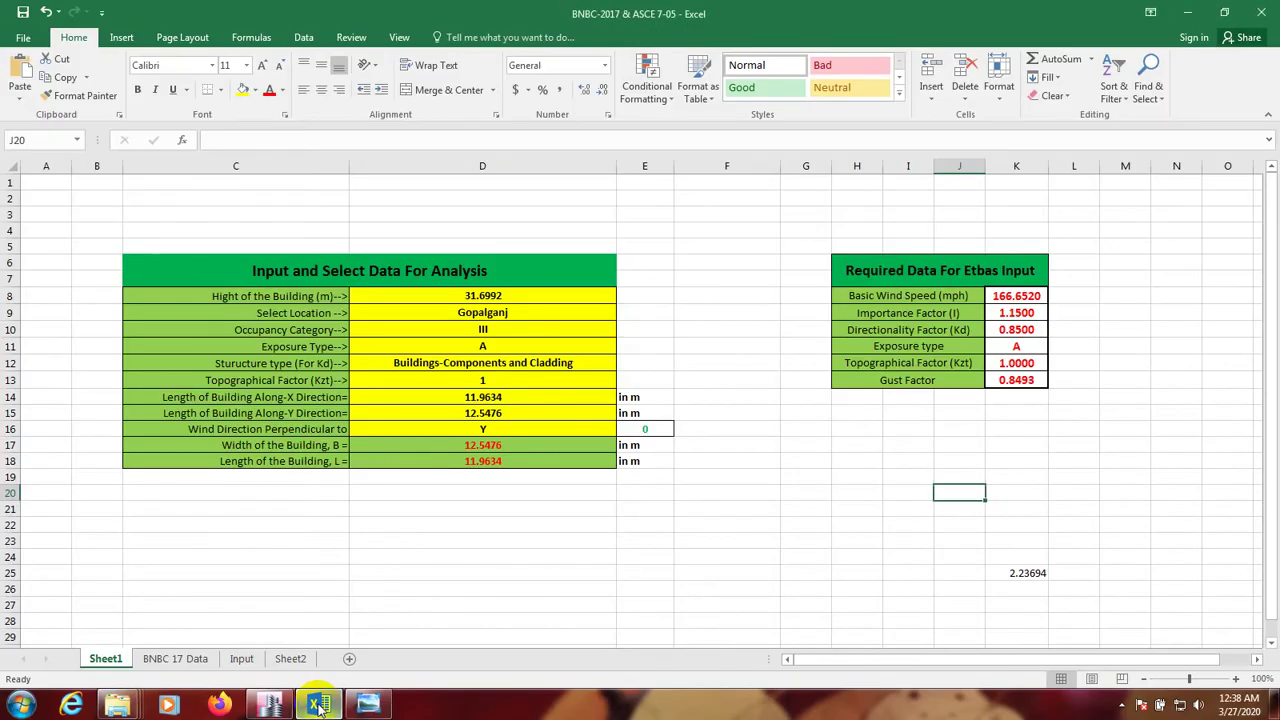
click(268, 705)
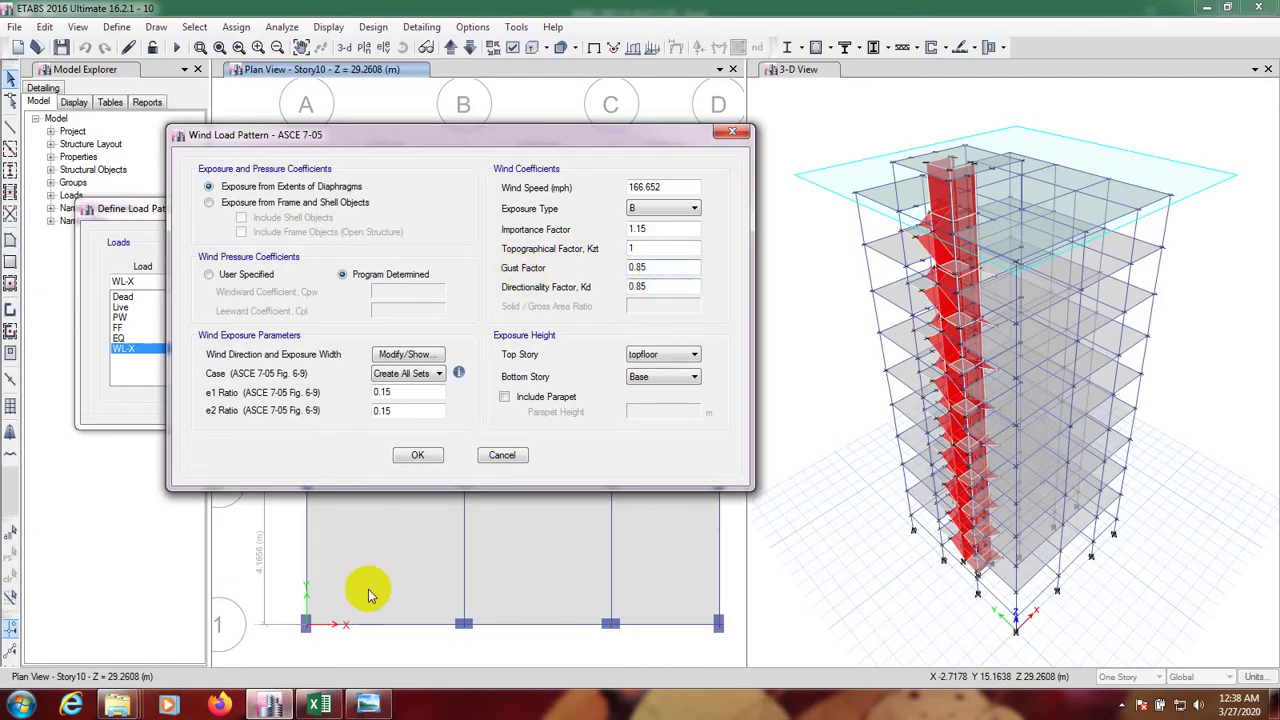
click(318, 705)
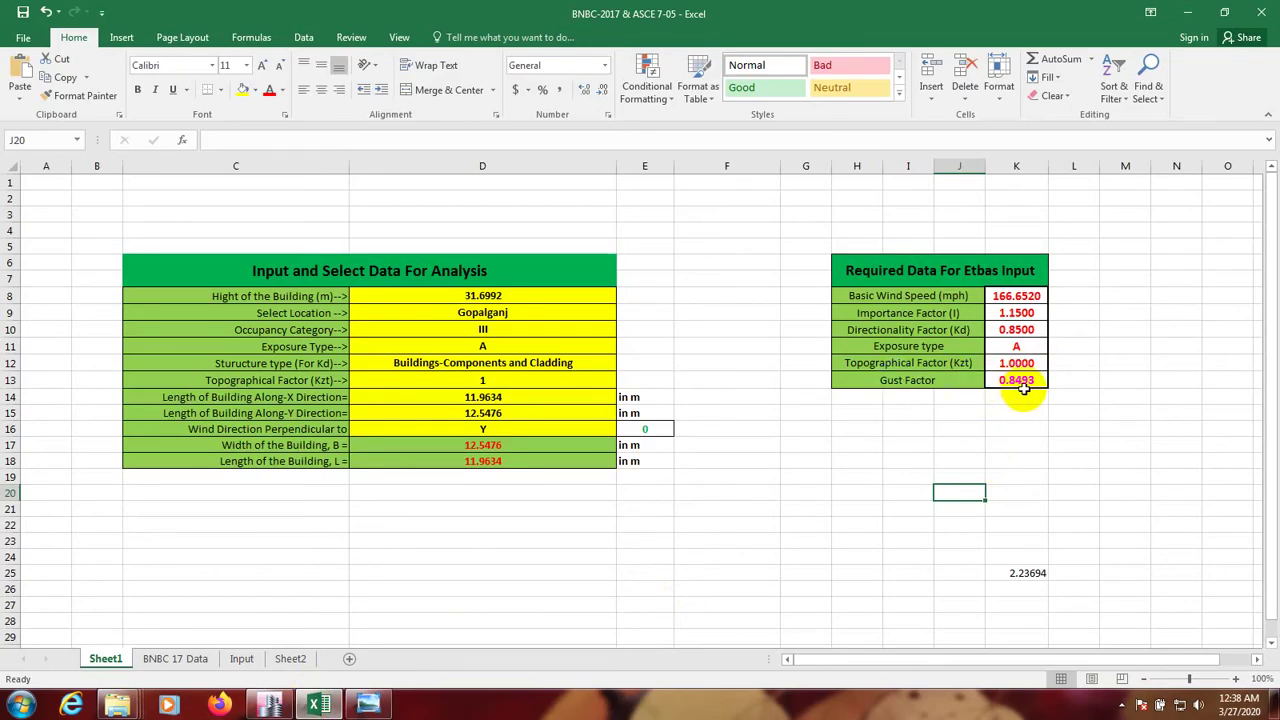
click(318, 705)
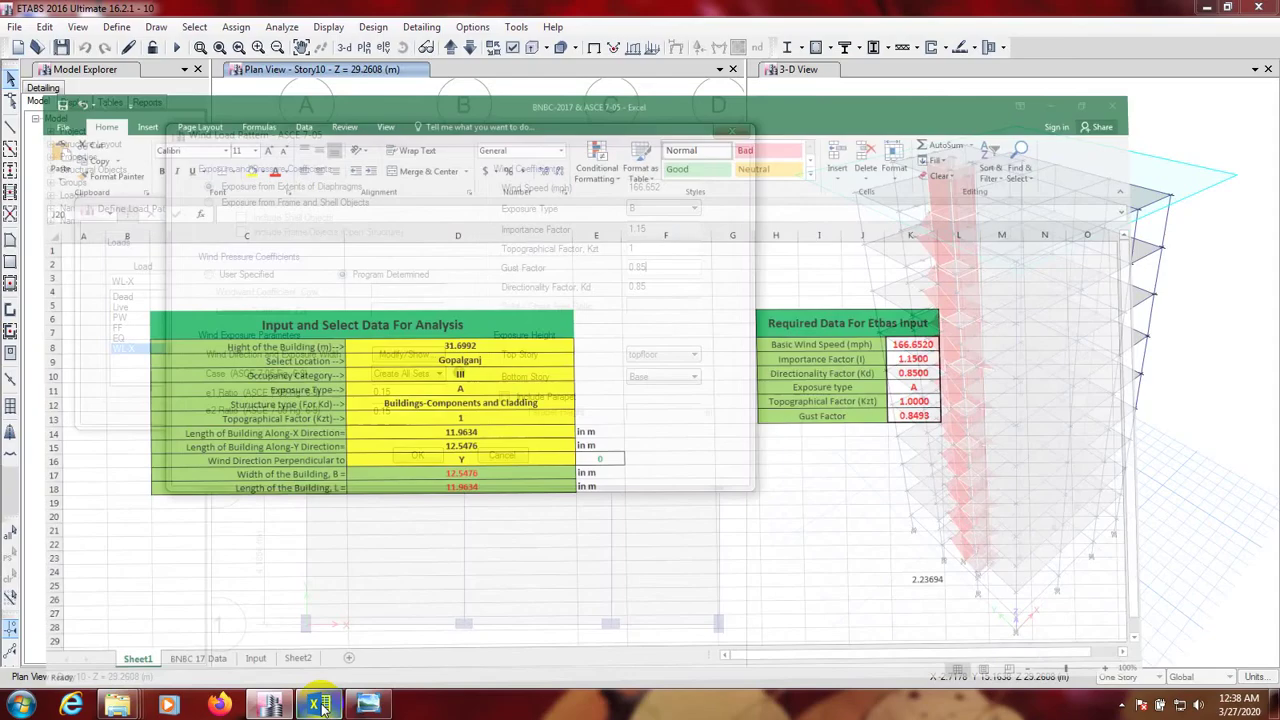
click(672, 287)
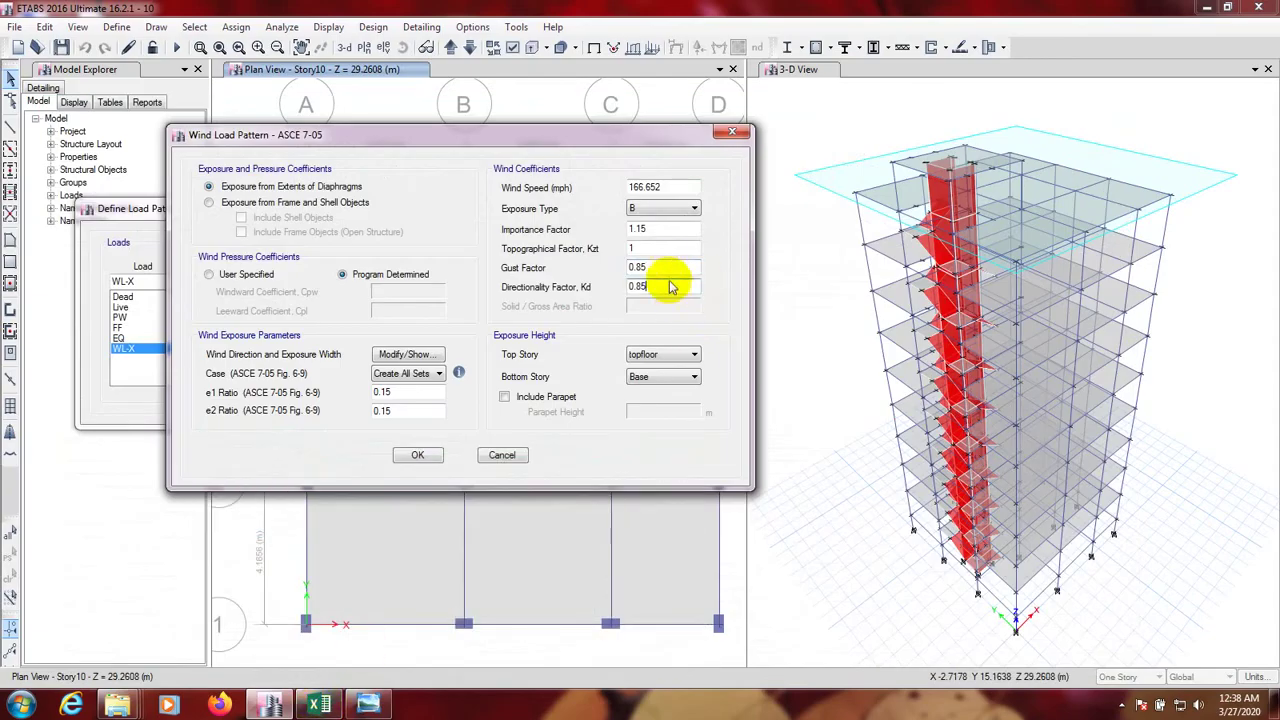
click(666, 268)
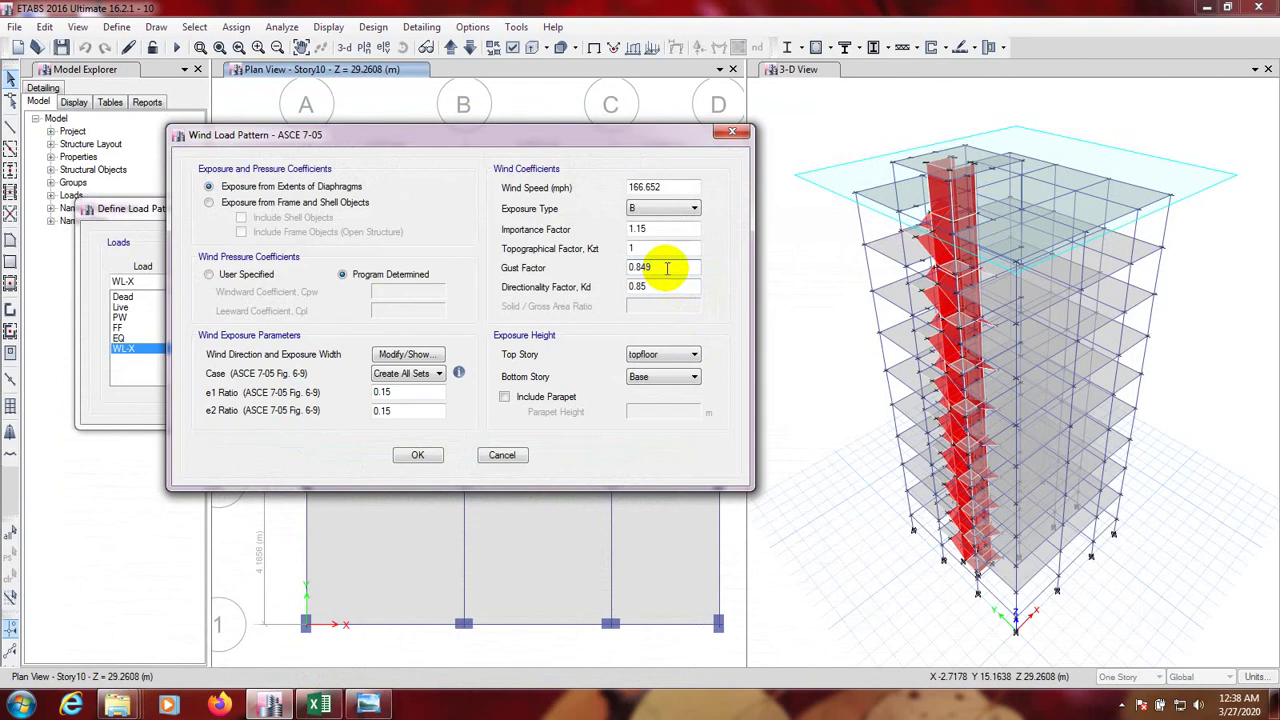
click(664, 287)
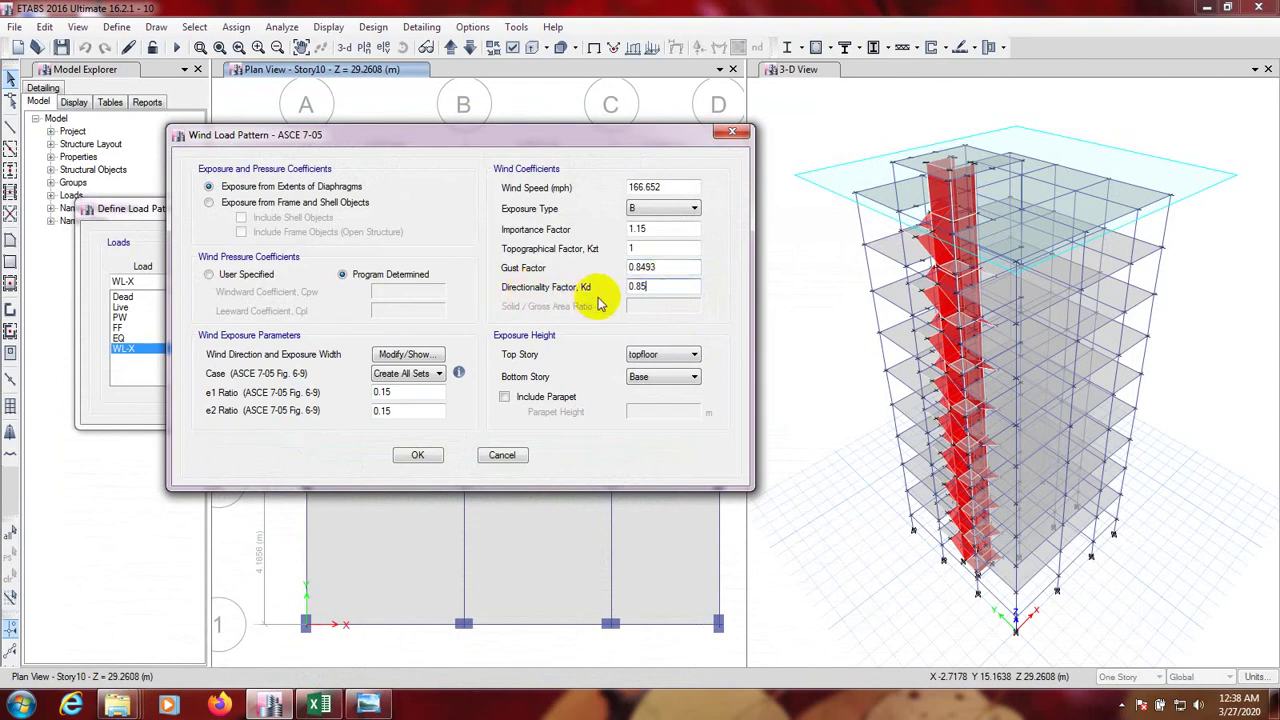
click(318, 703)
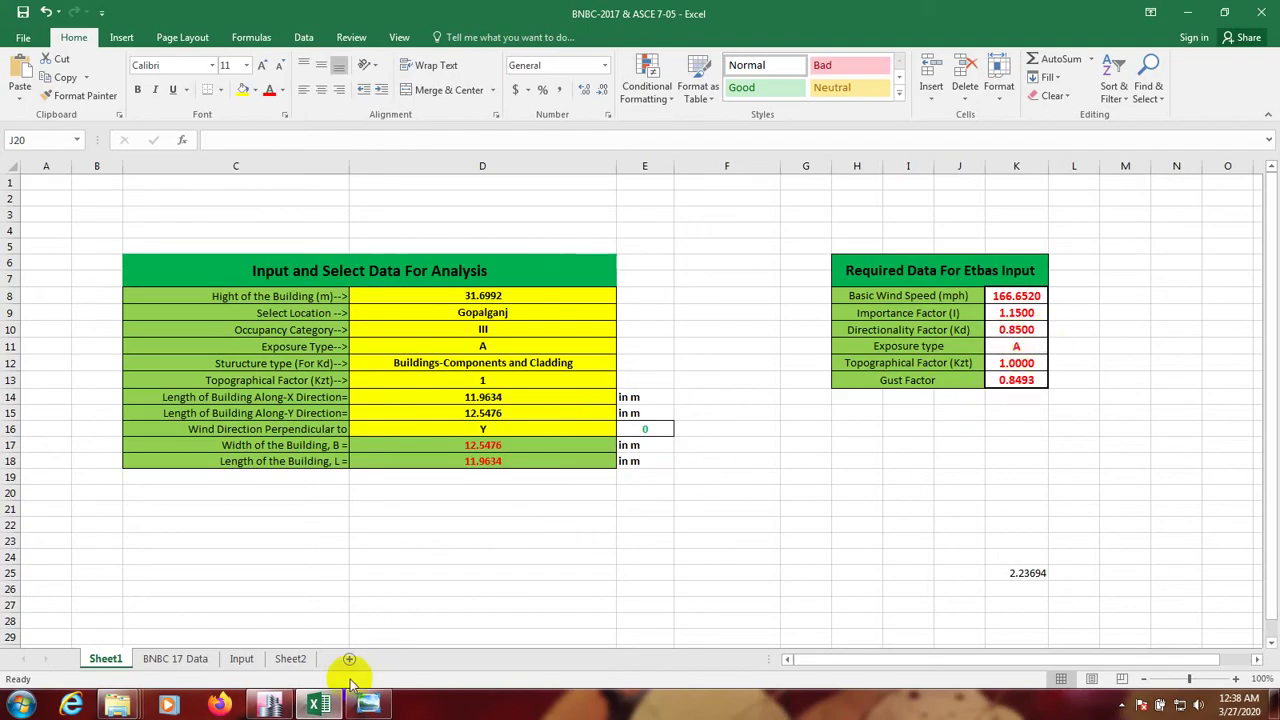
- Keep topfloor as the top exposure story and set the bottom story to Story1
mouse_move(370, 705)
click(340, 560)
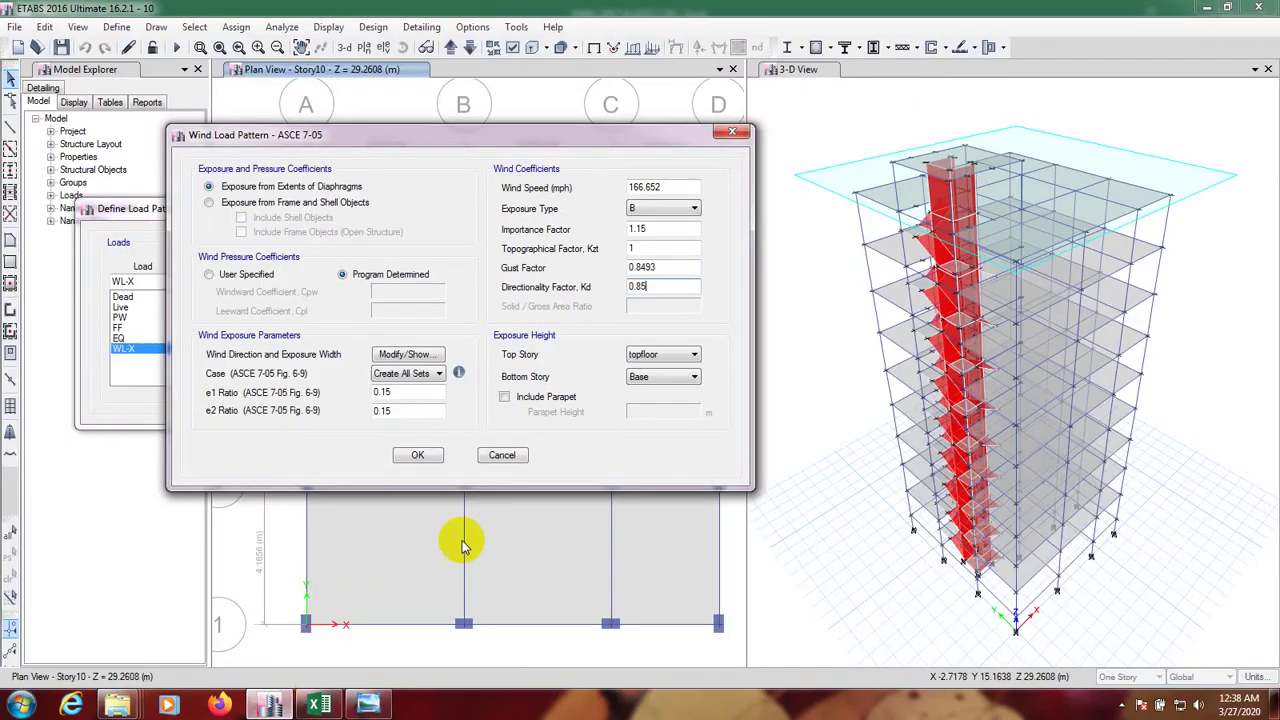
click(655, 360)
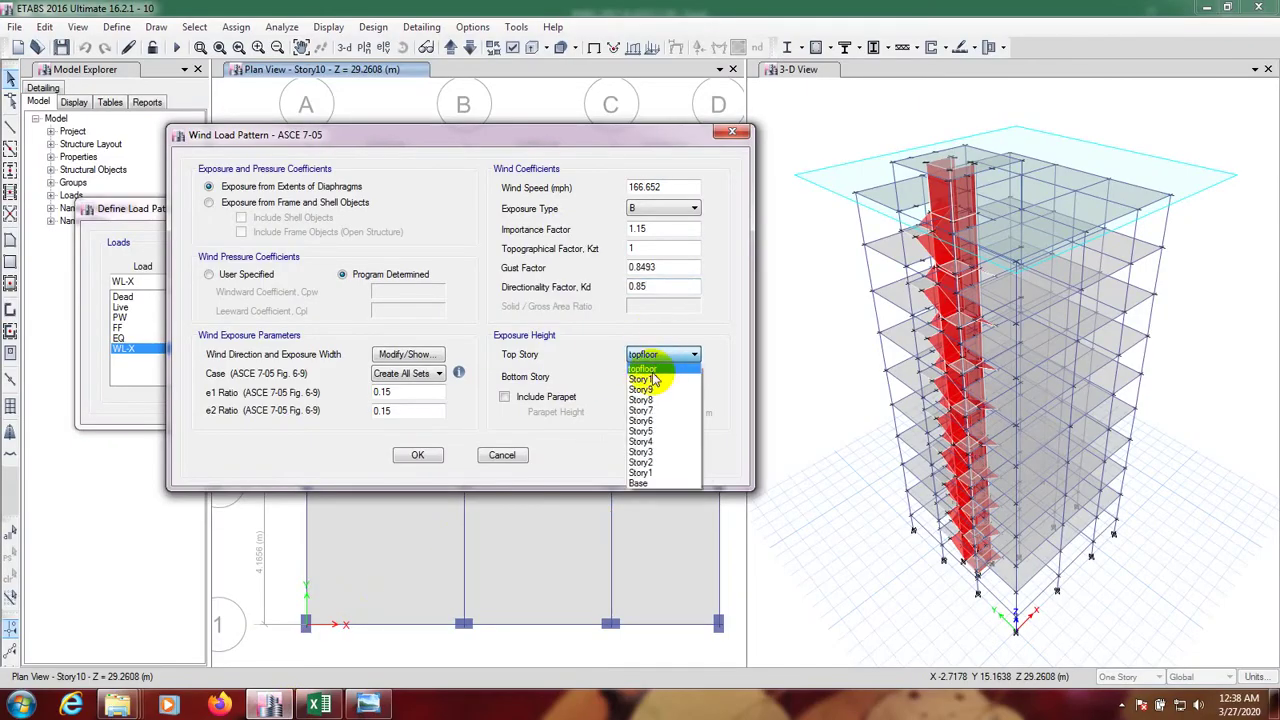
click(660, 358)
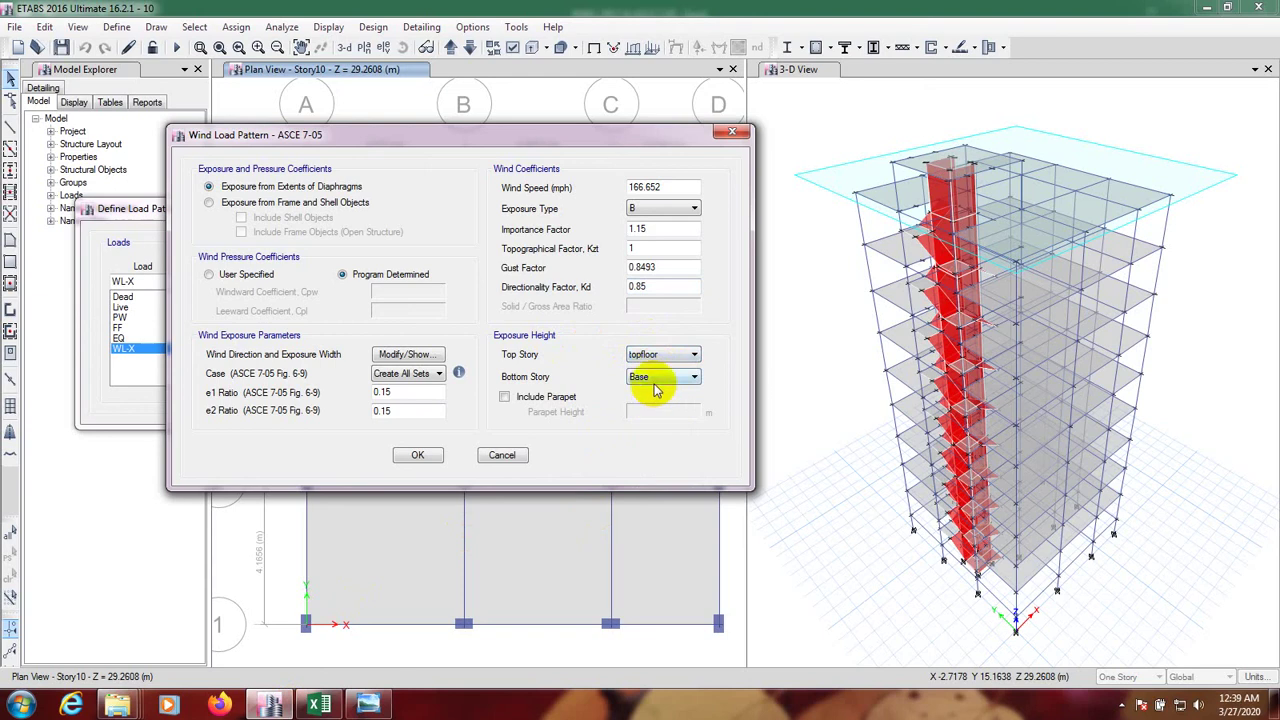
click(655, 377)
click(651, 497)
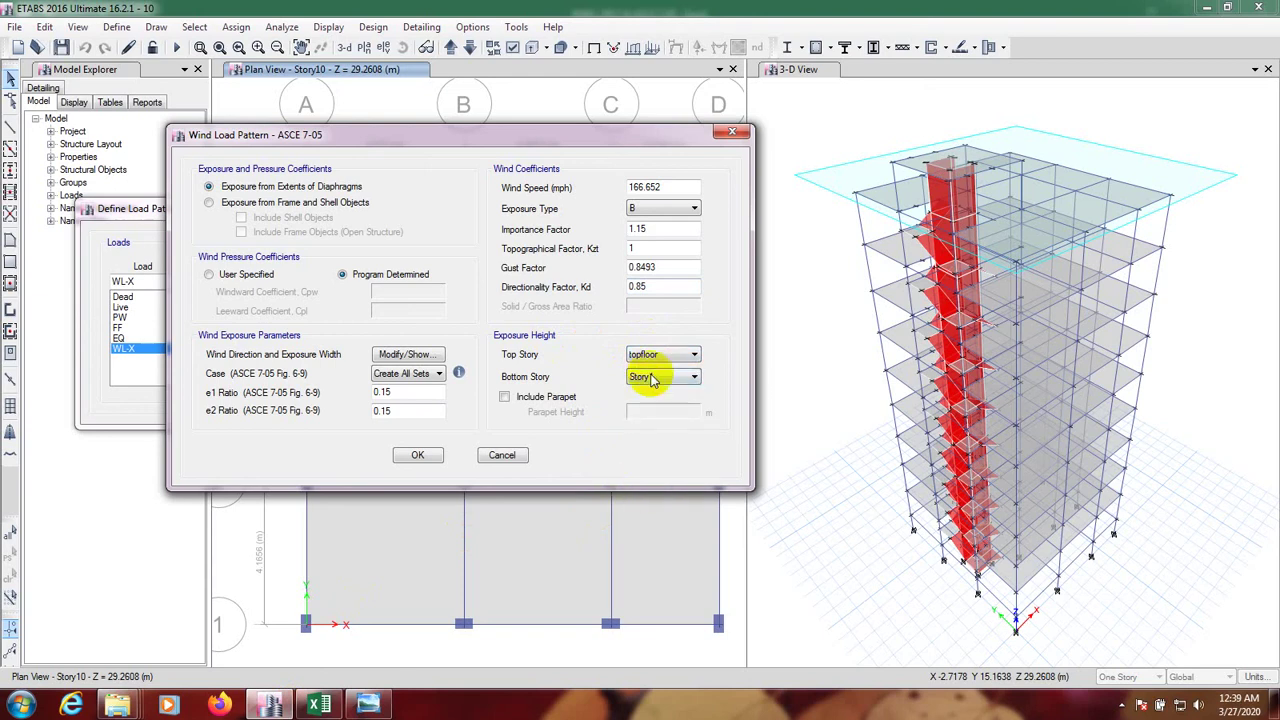
click(648, 378)
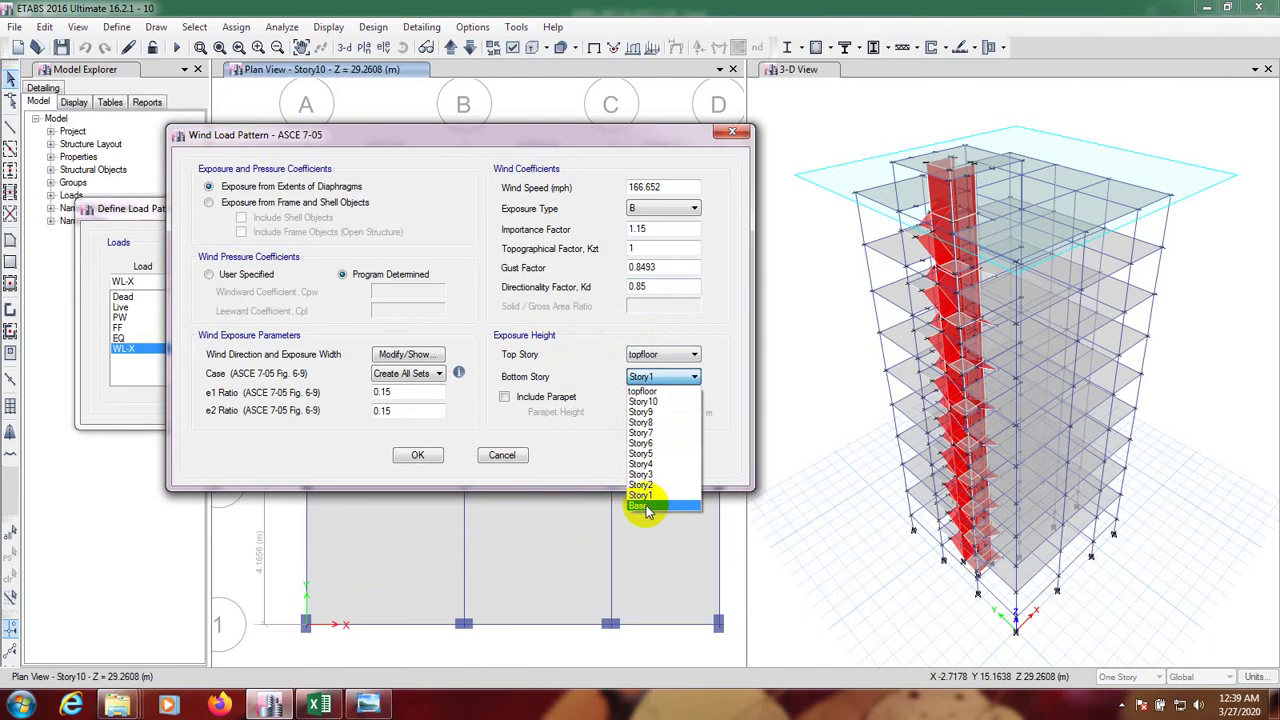
click(588, 422)
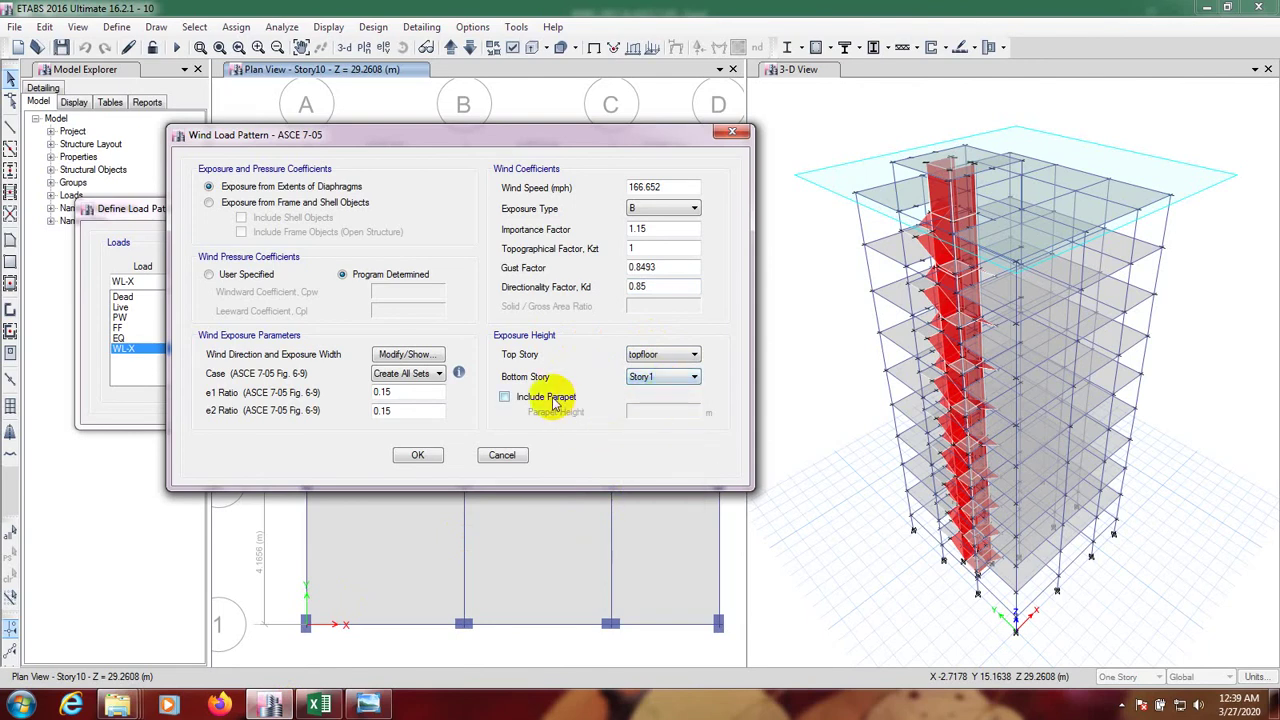
- Include a 1 m parapet and keep Create All Sets for the wind cases
click(553, 400)
double_click(648, 411)
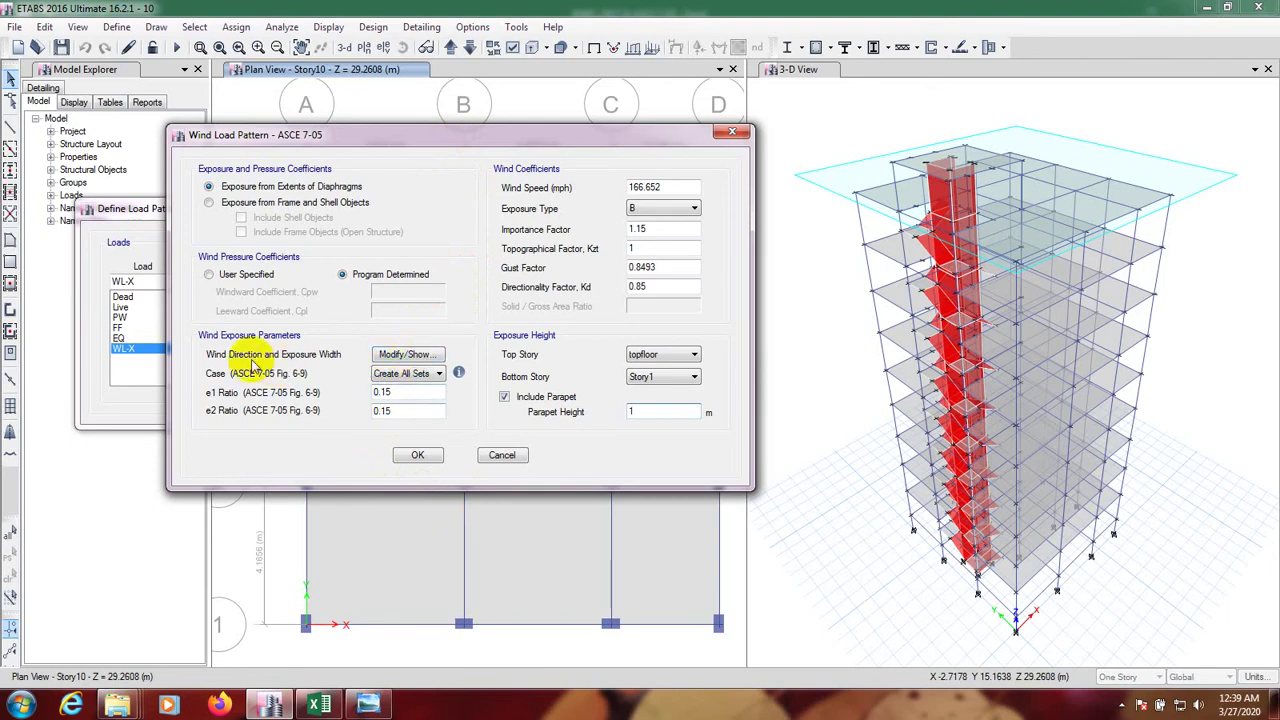
click(402, 373)
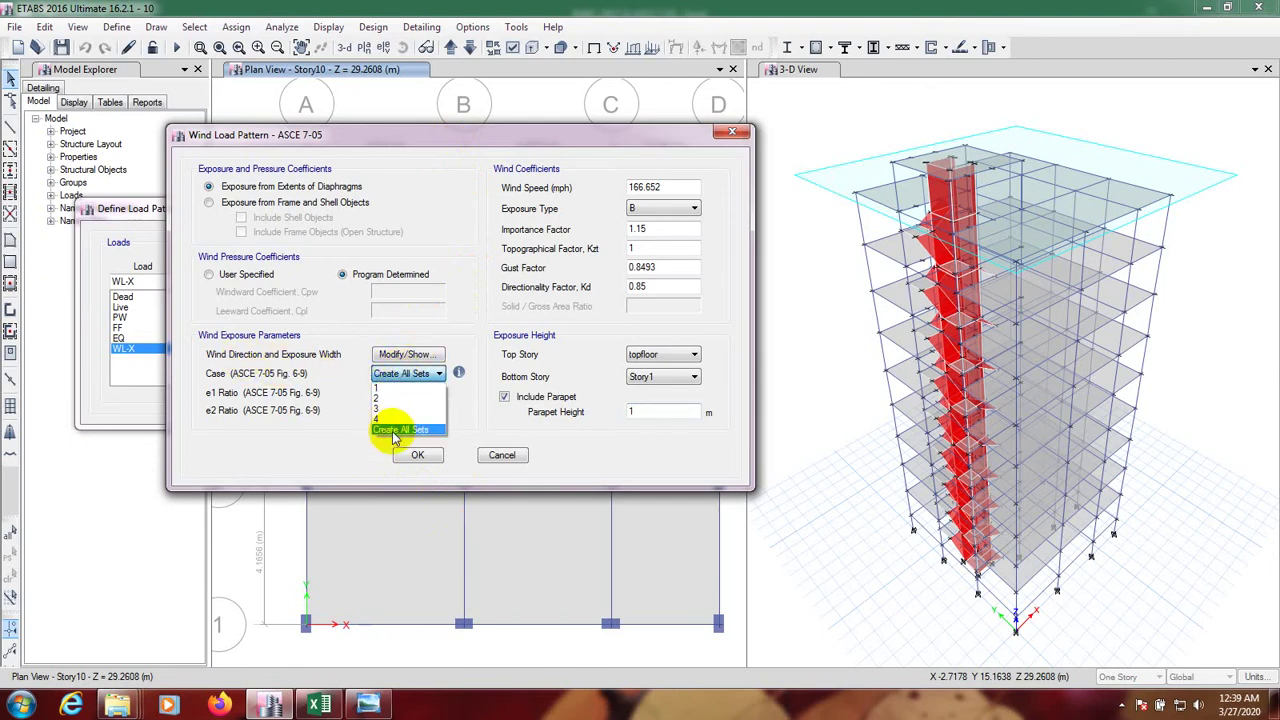
click(433, 430)
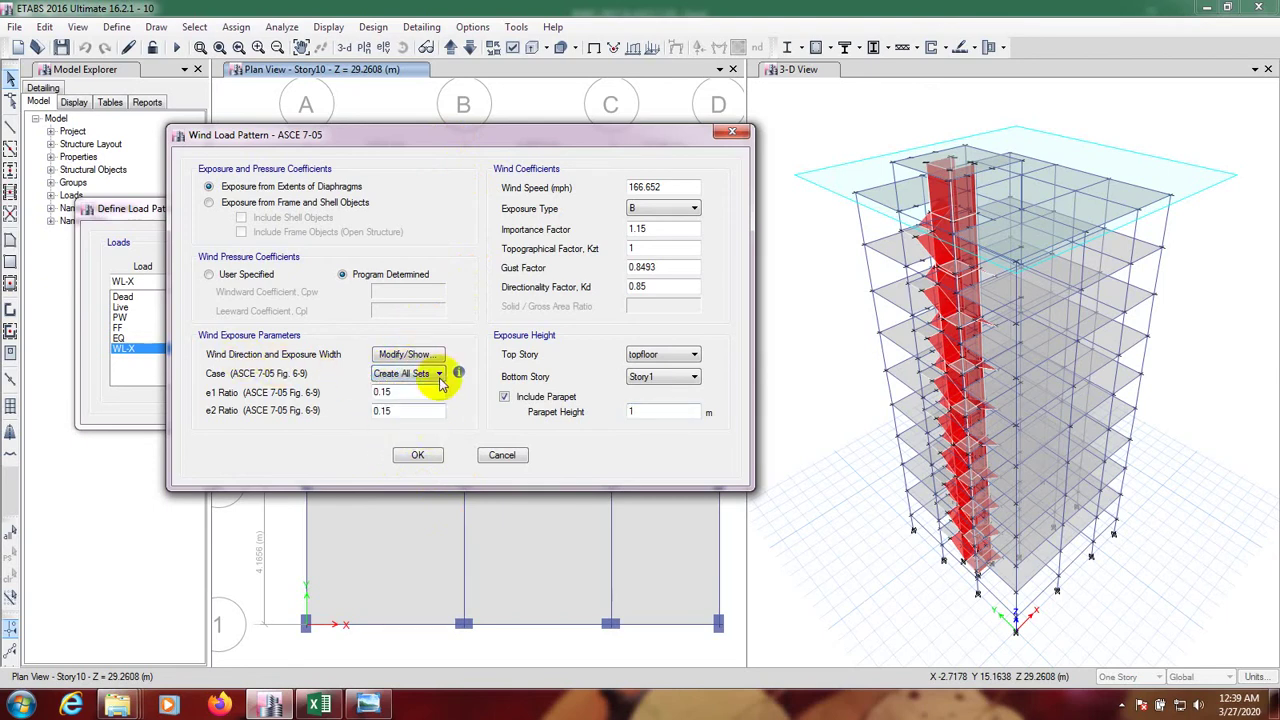
mouse_move(460, 372)
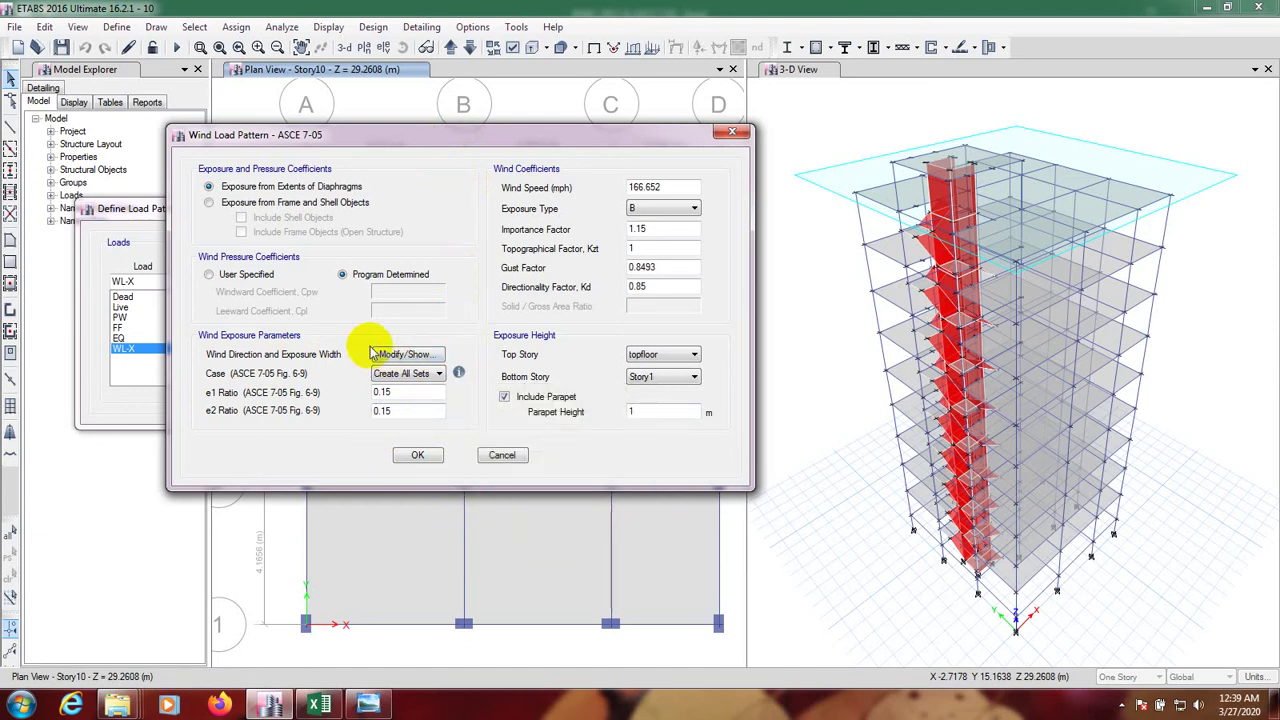
- Review the exposure width data, then accept the WL-X wind settings and load pattern definitions
click(400, 355)
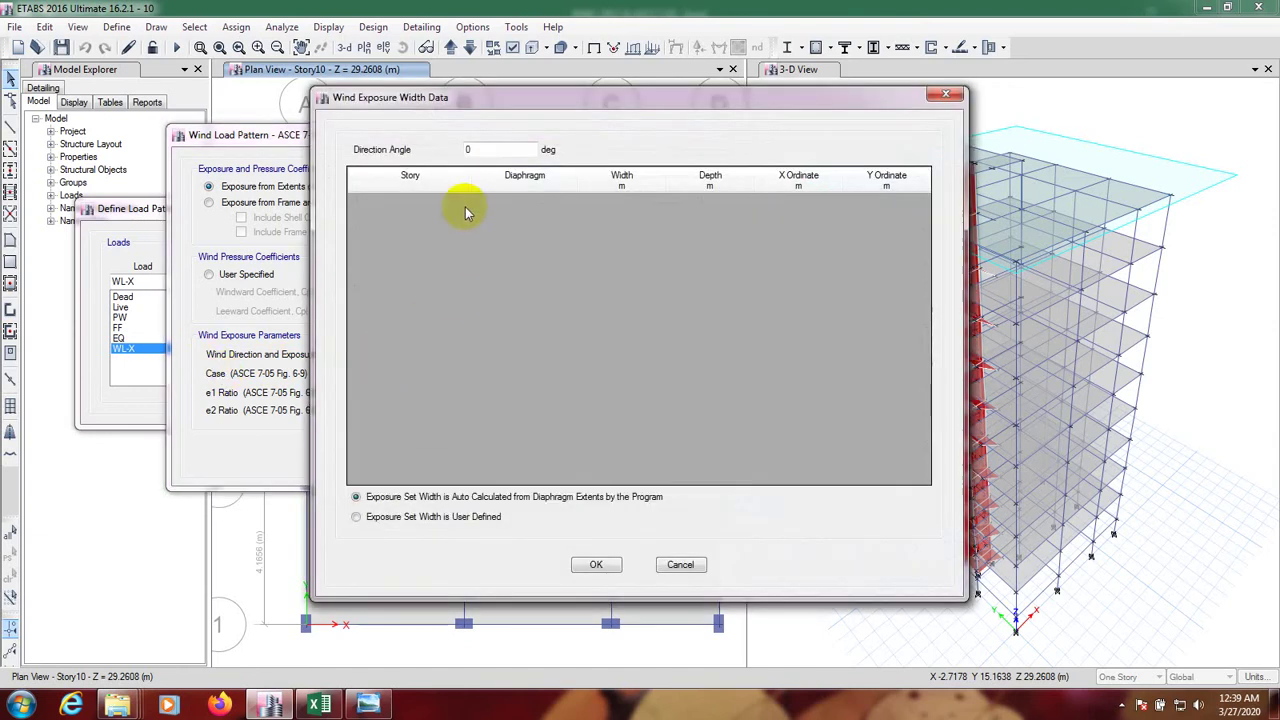
double_click(501, 149)
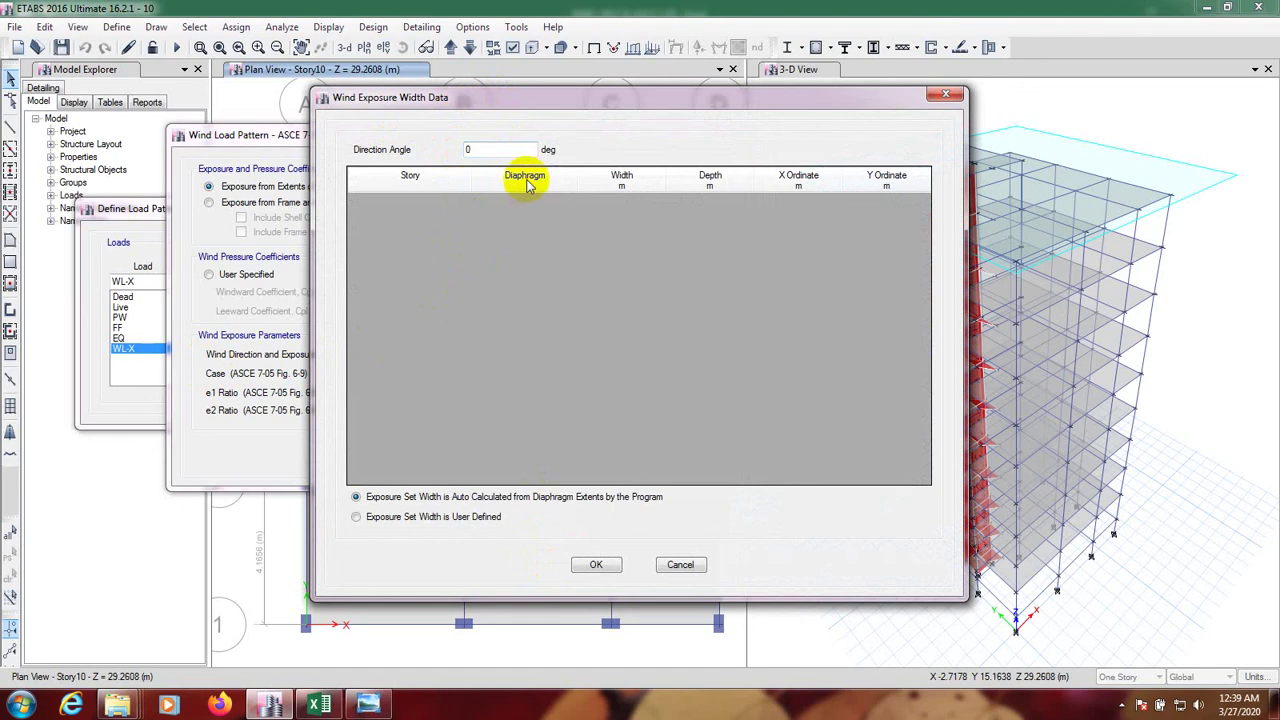
click(523, 362)
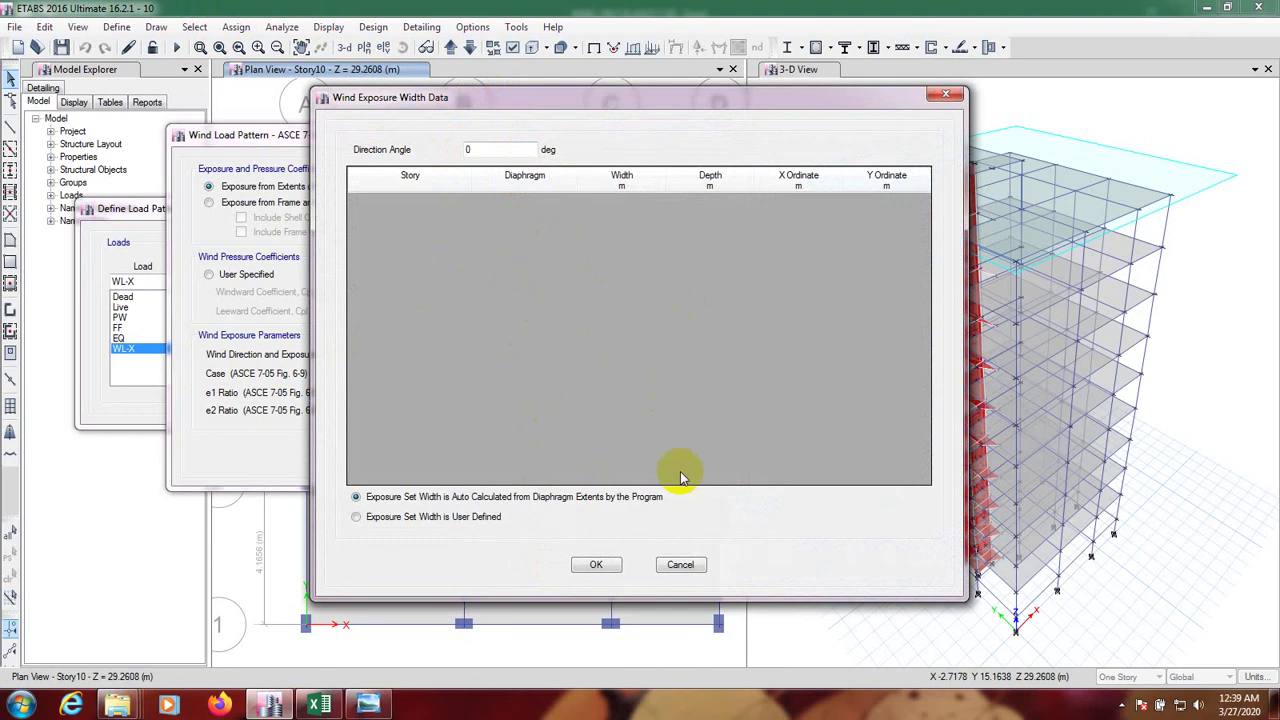
click(600, 566)
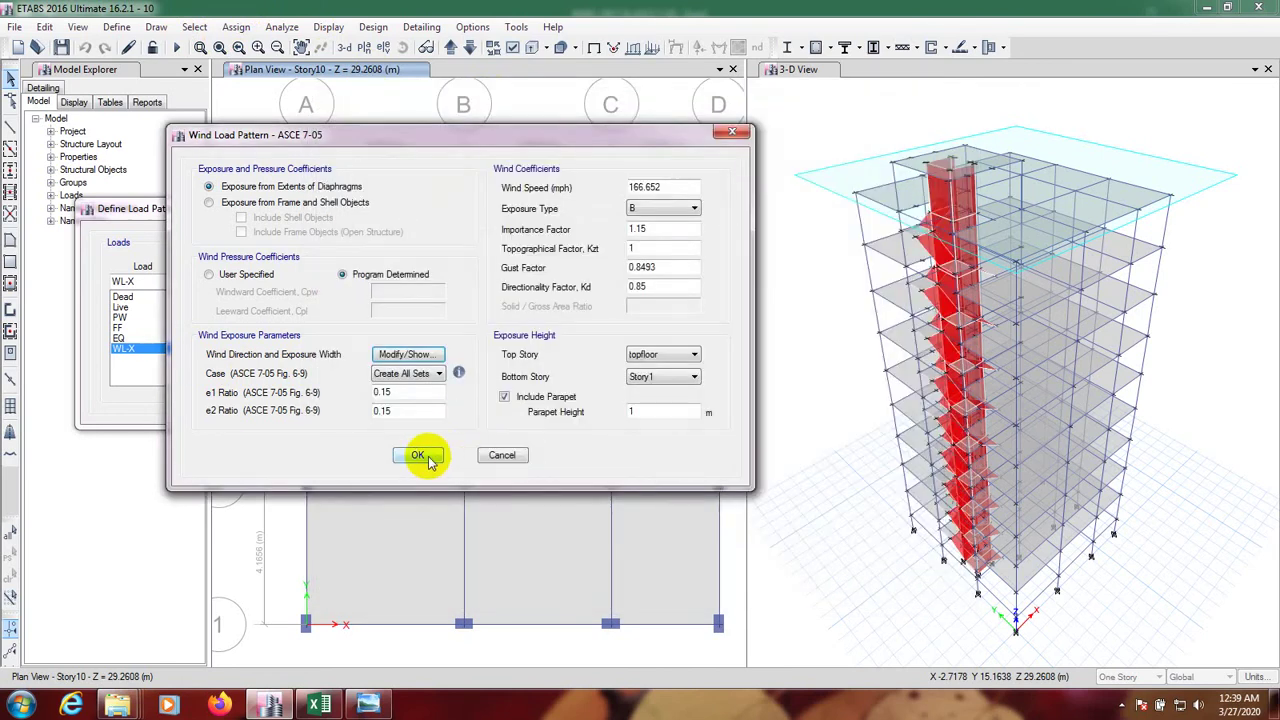
click(422, 456)
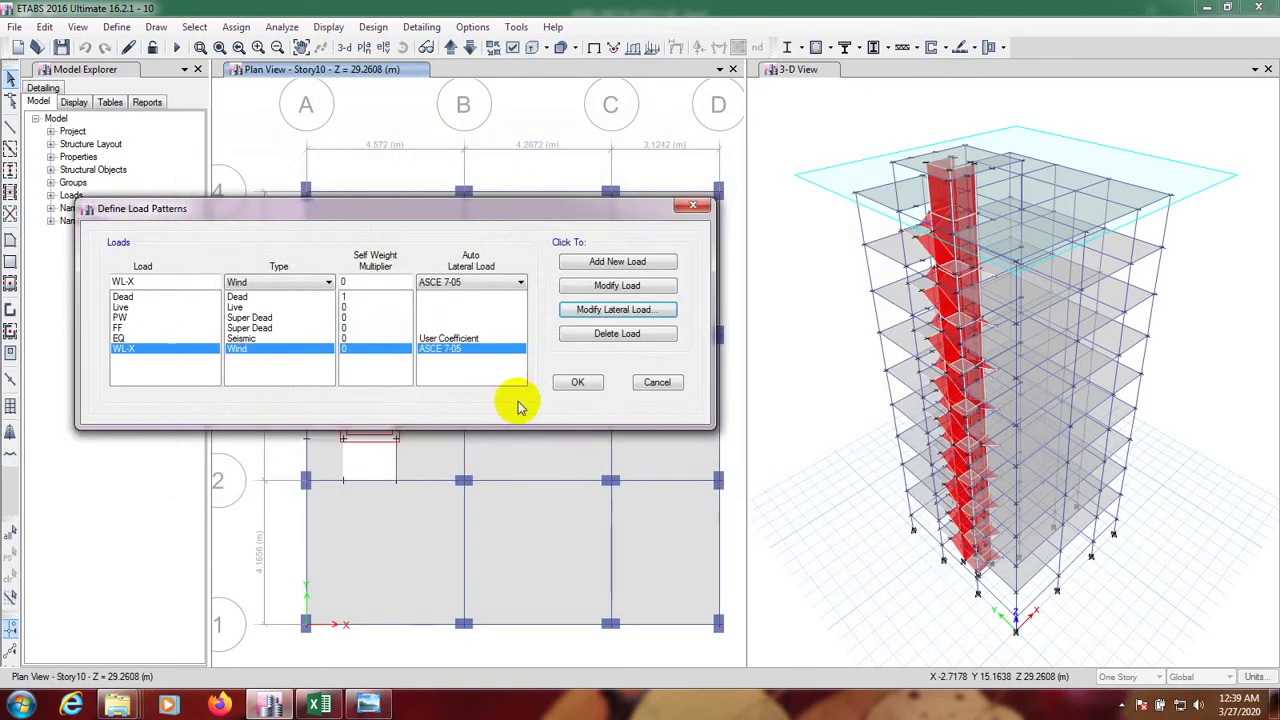
click(568, 385)
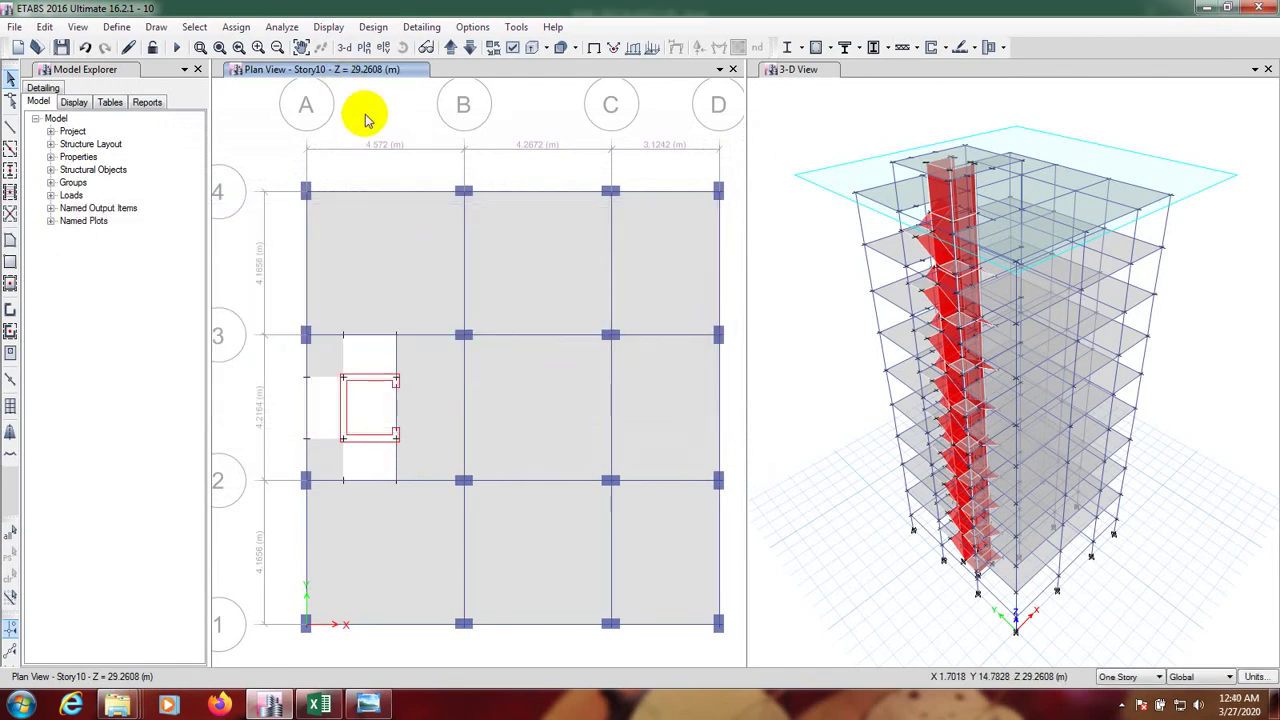
- Pick Story1 (Z = 1.8288 m) in Set Plan View to display its plan
click(364, 47)
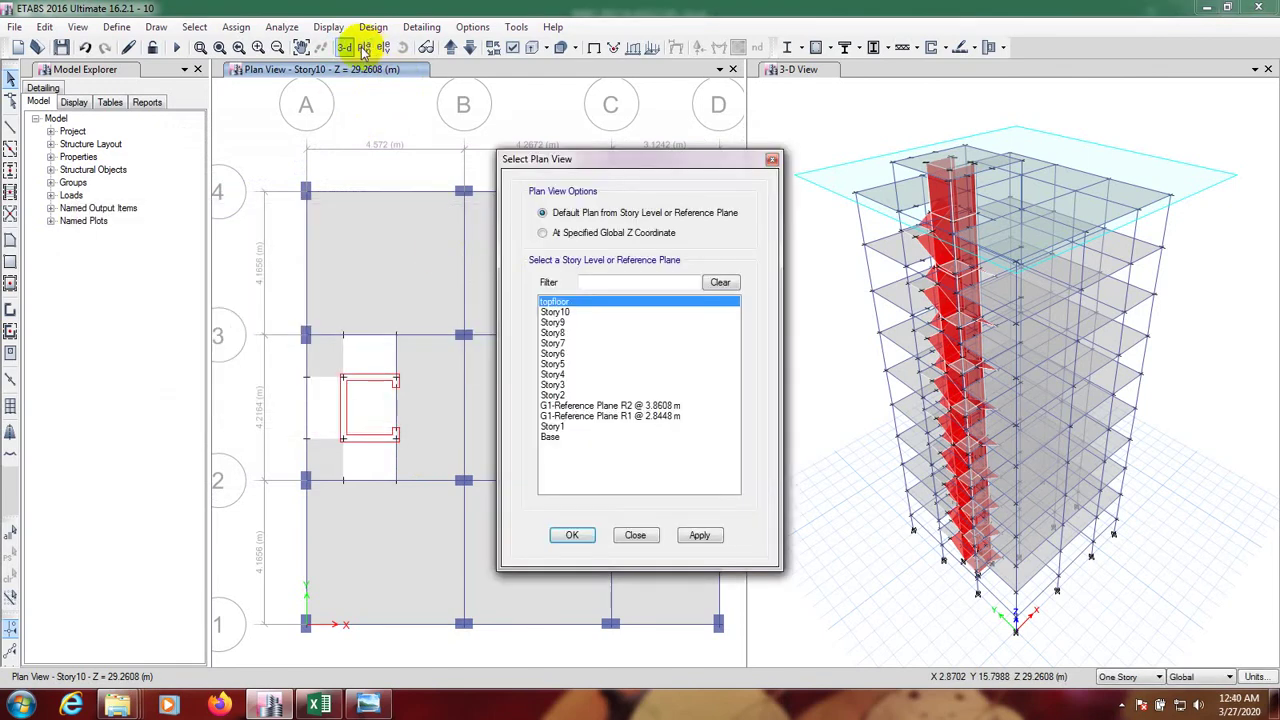
click(553, 427)
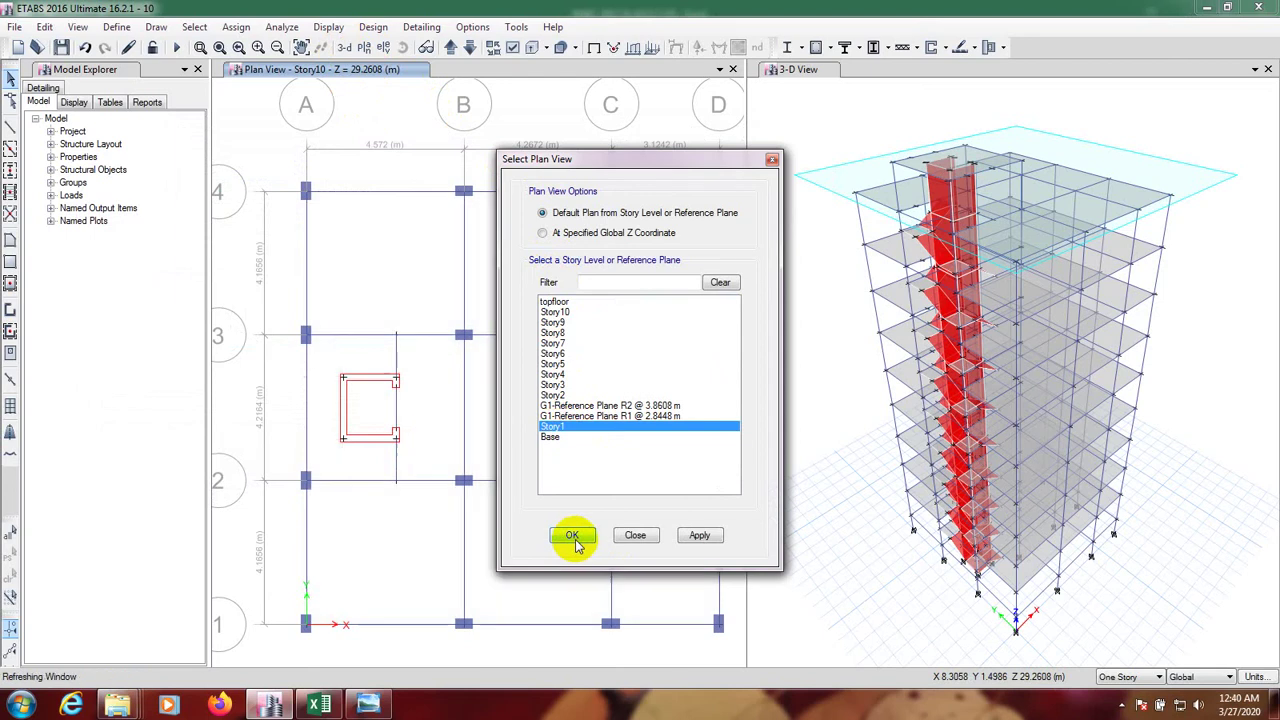
click(573, 540)
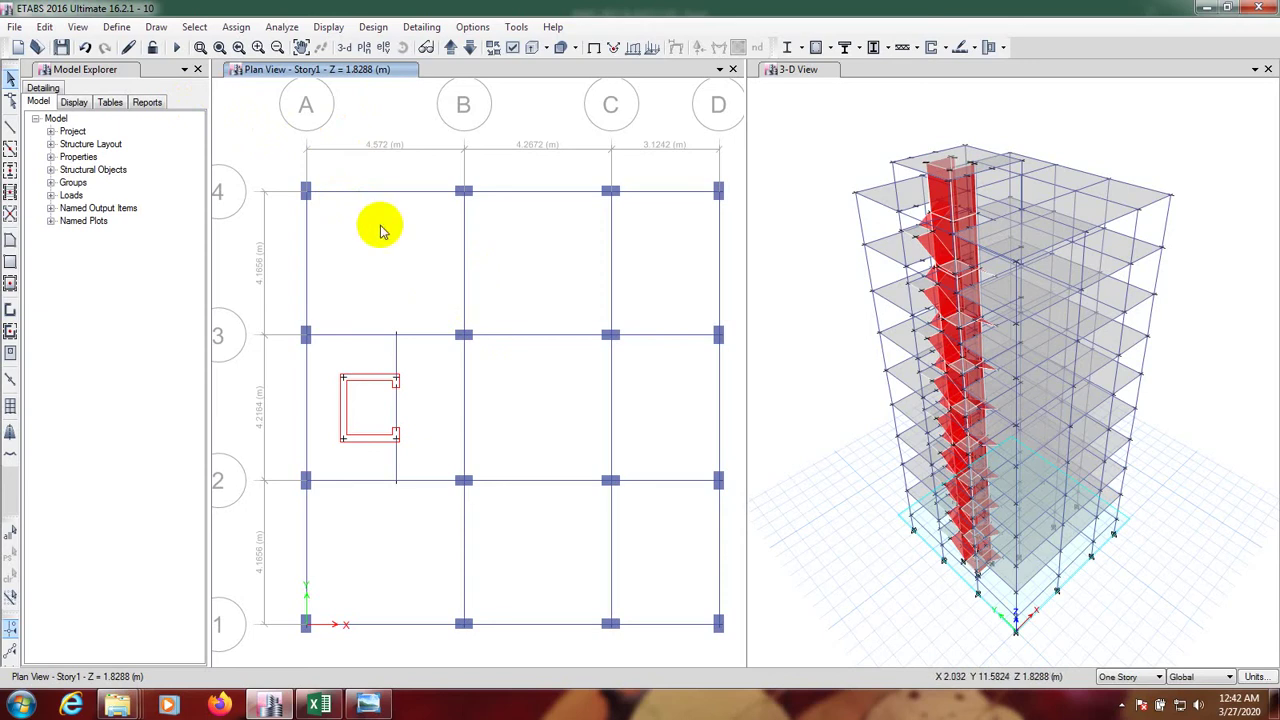
click(115, 28)
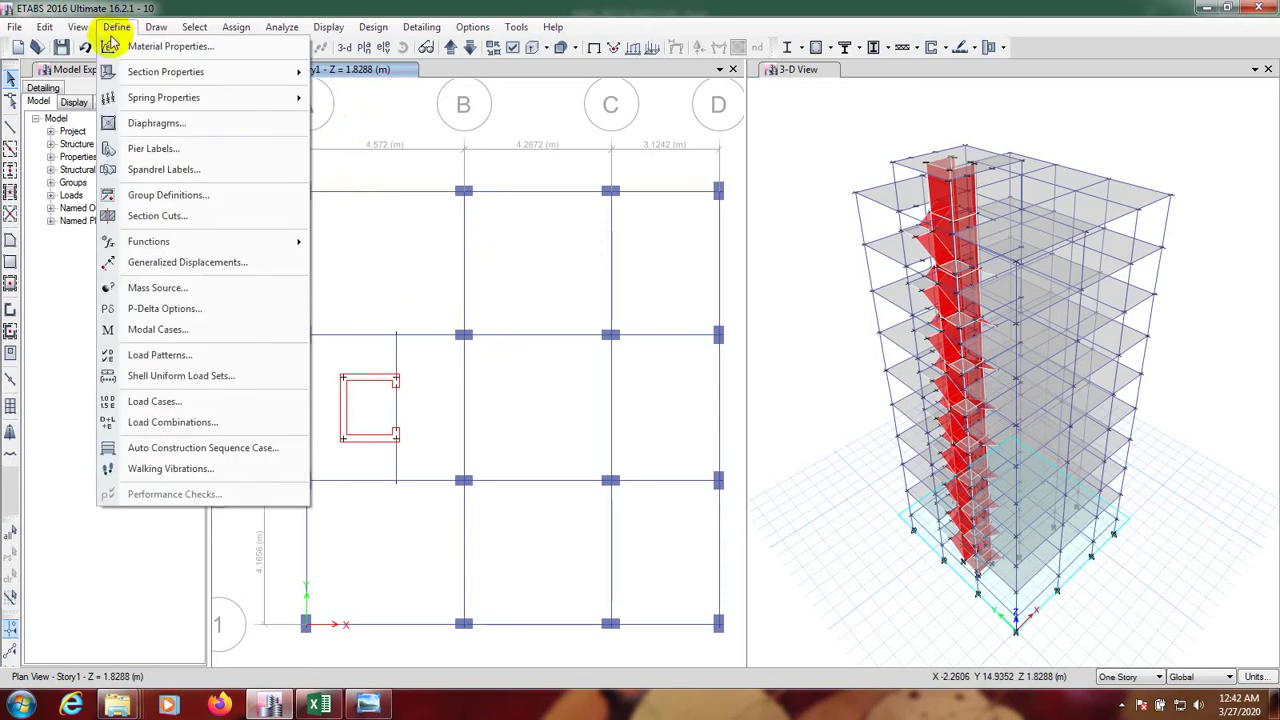
click(150, 123)
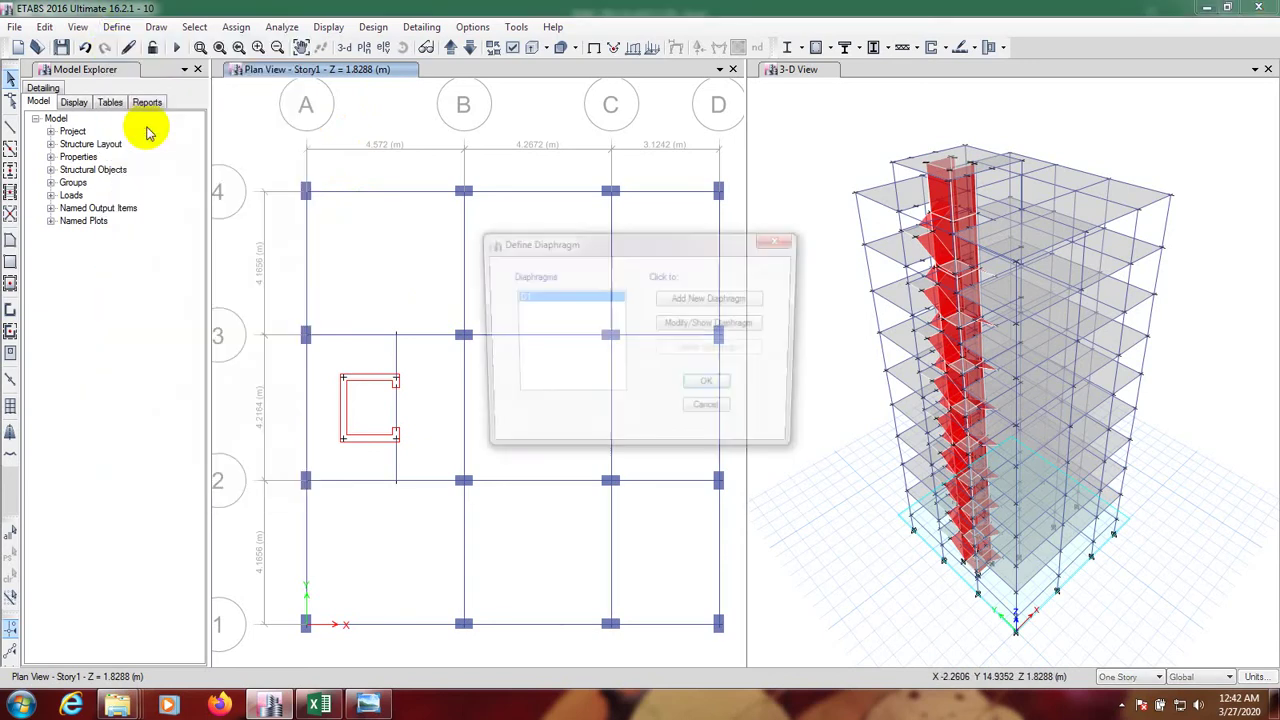
click(700, 324)
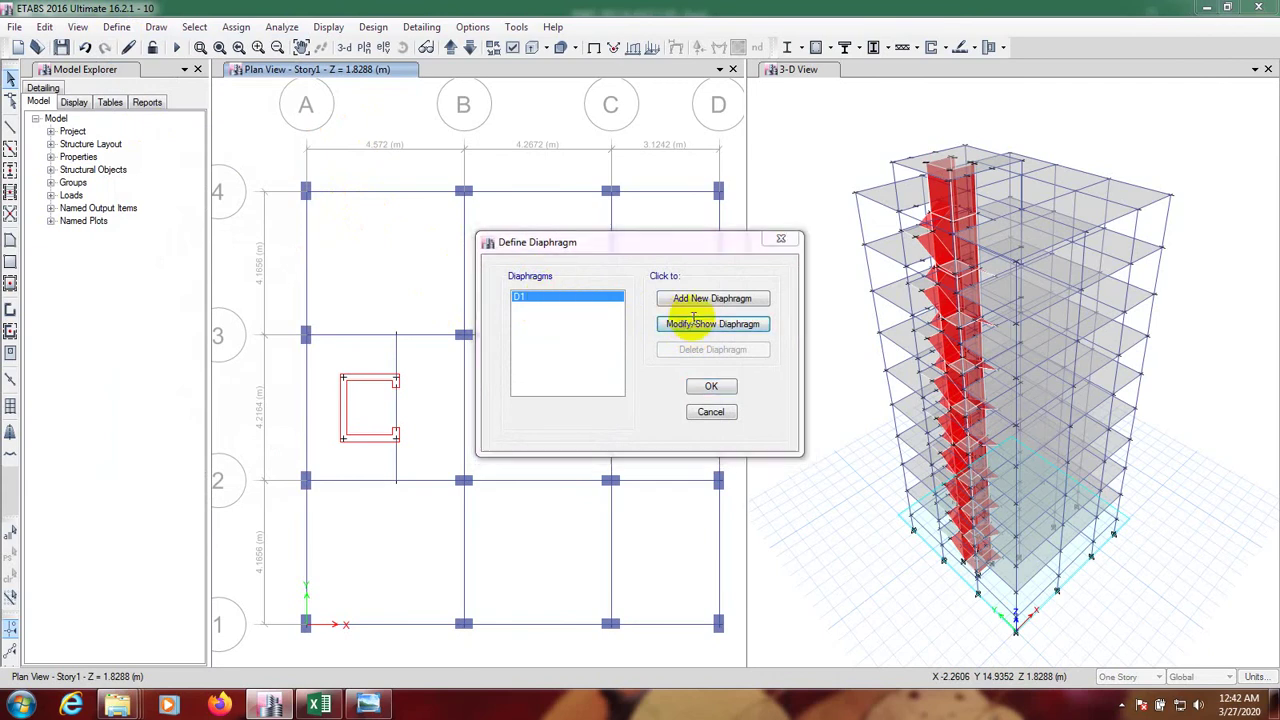
double_click(640, 314)
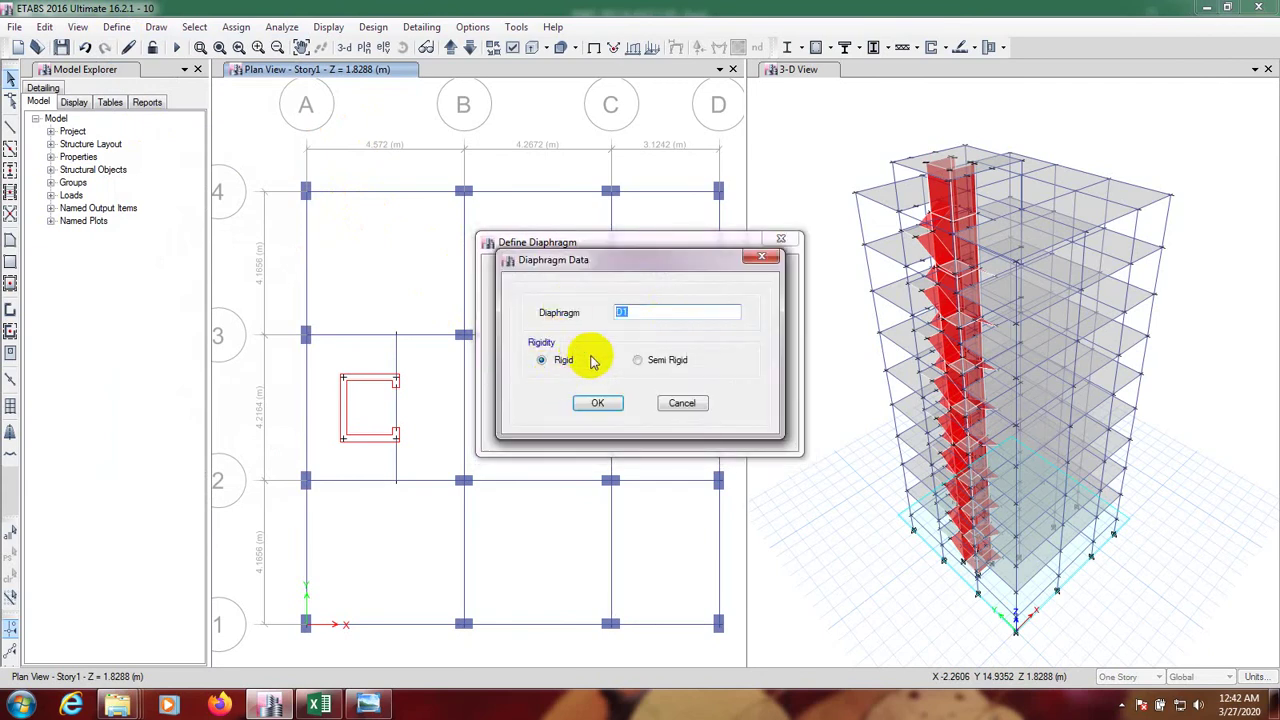
click(597, 403)
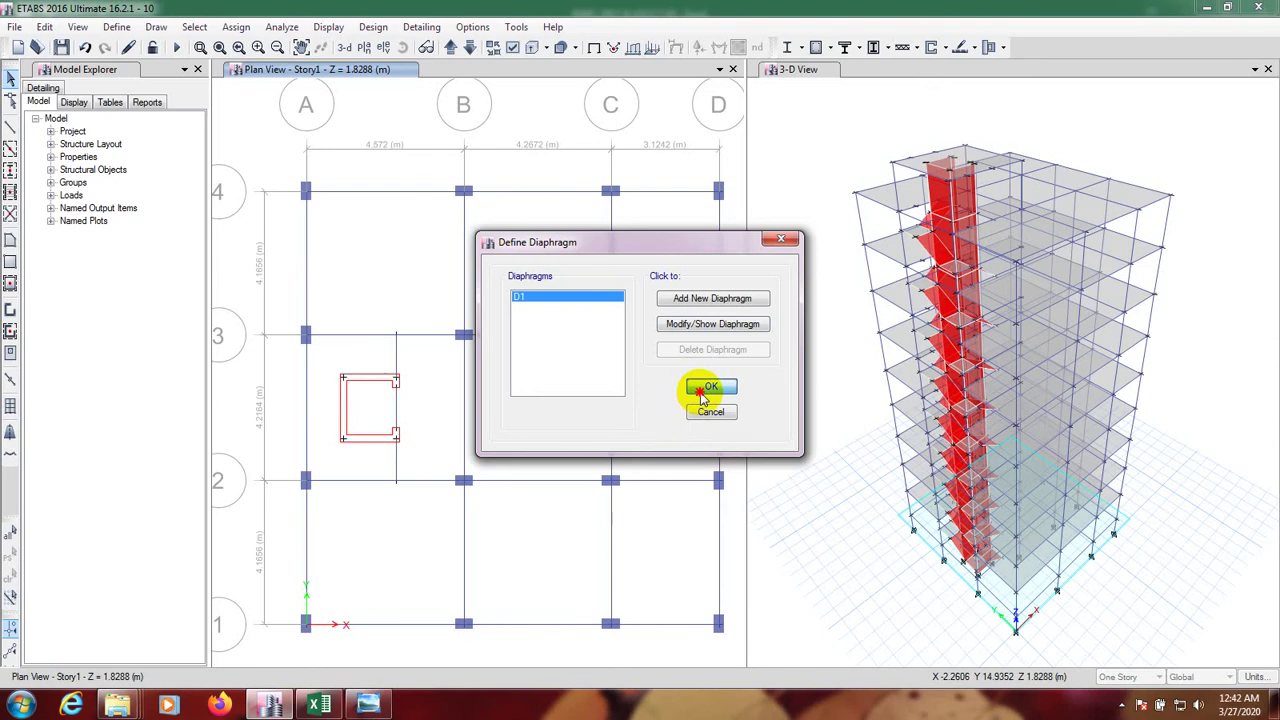
click(701, 390)
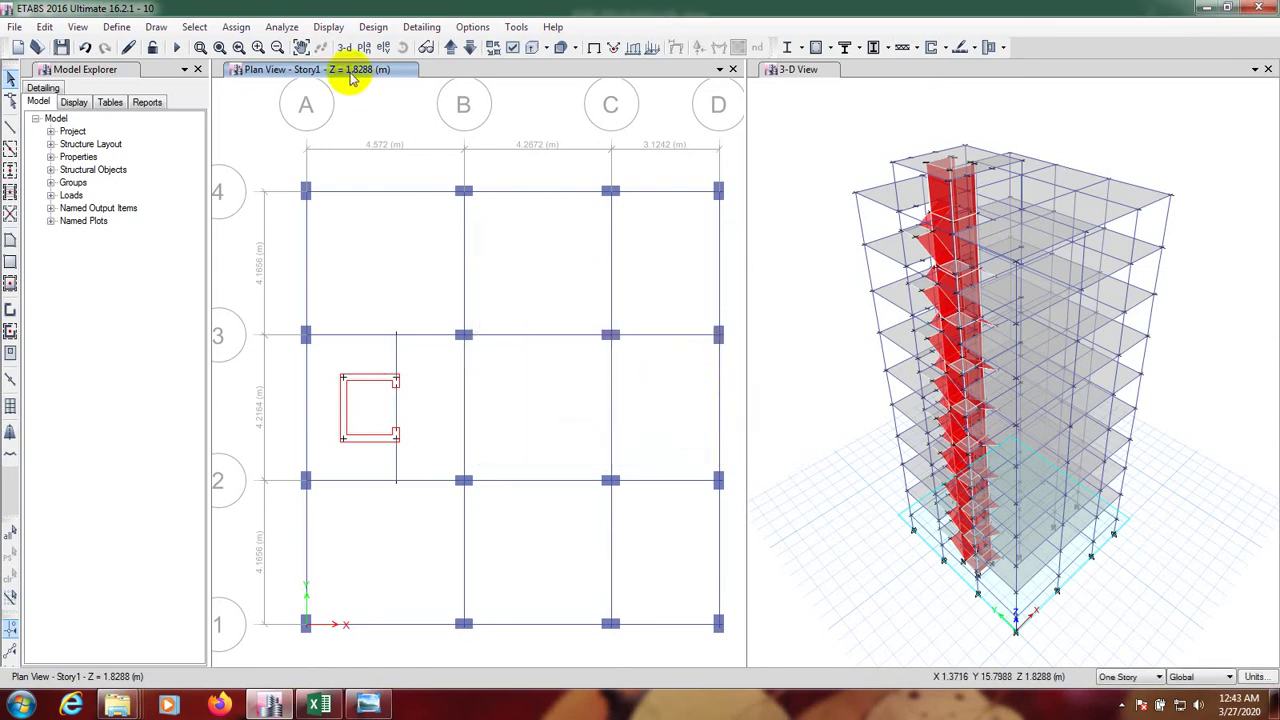
- Choose diaphragm D1 in Shell Assignment - Diaphragms and apply it on Story1
click(240, 28)
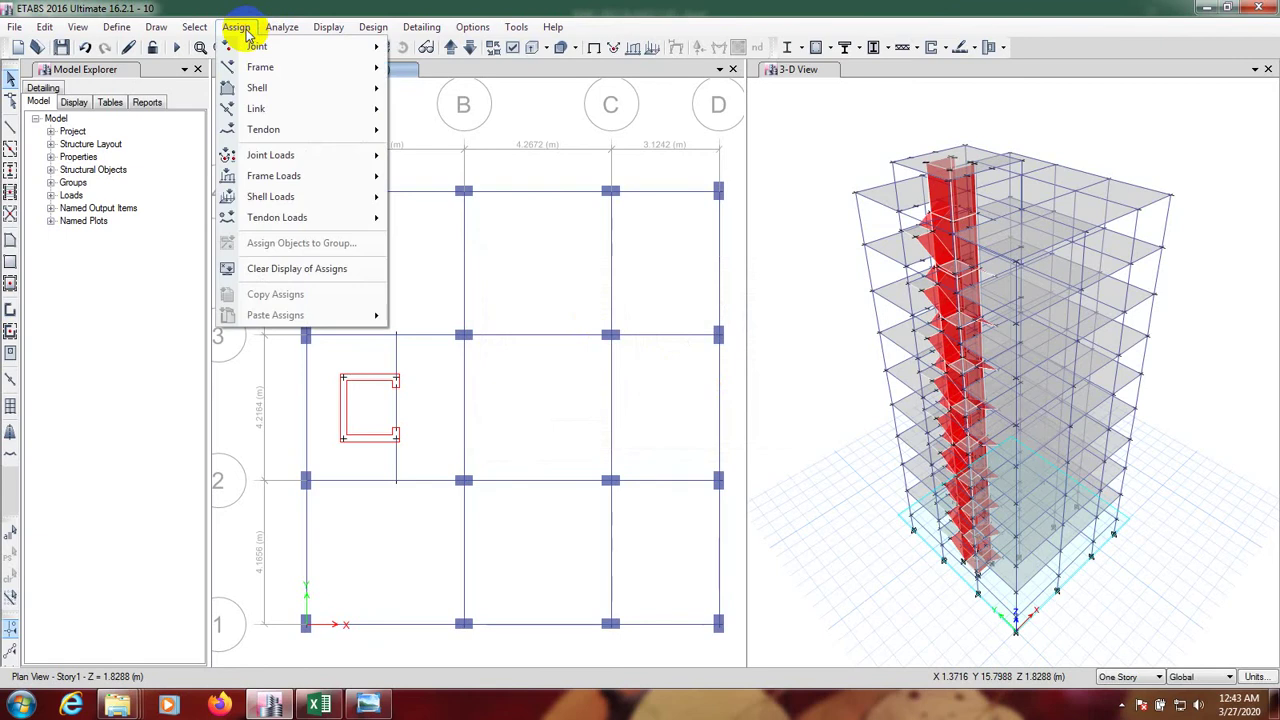
mouse_move(250, 88)
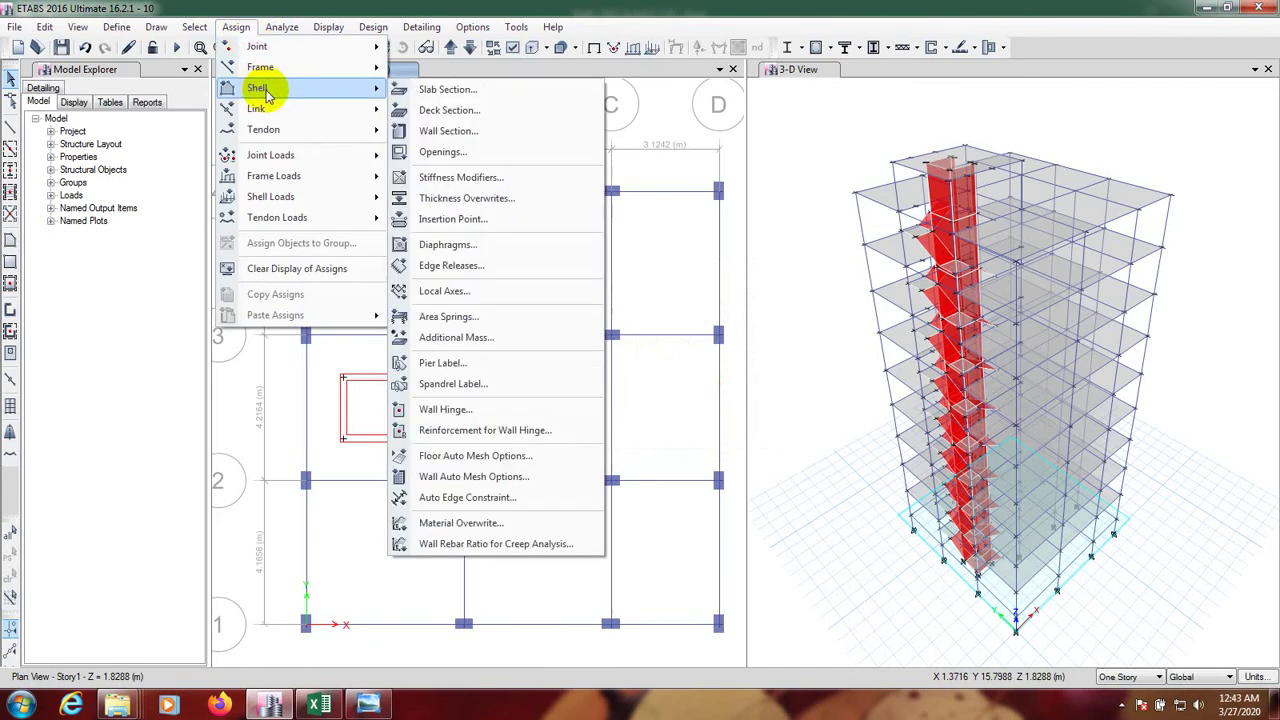
click(447, 244)
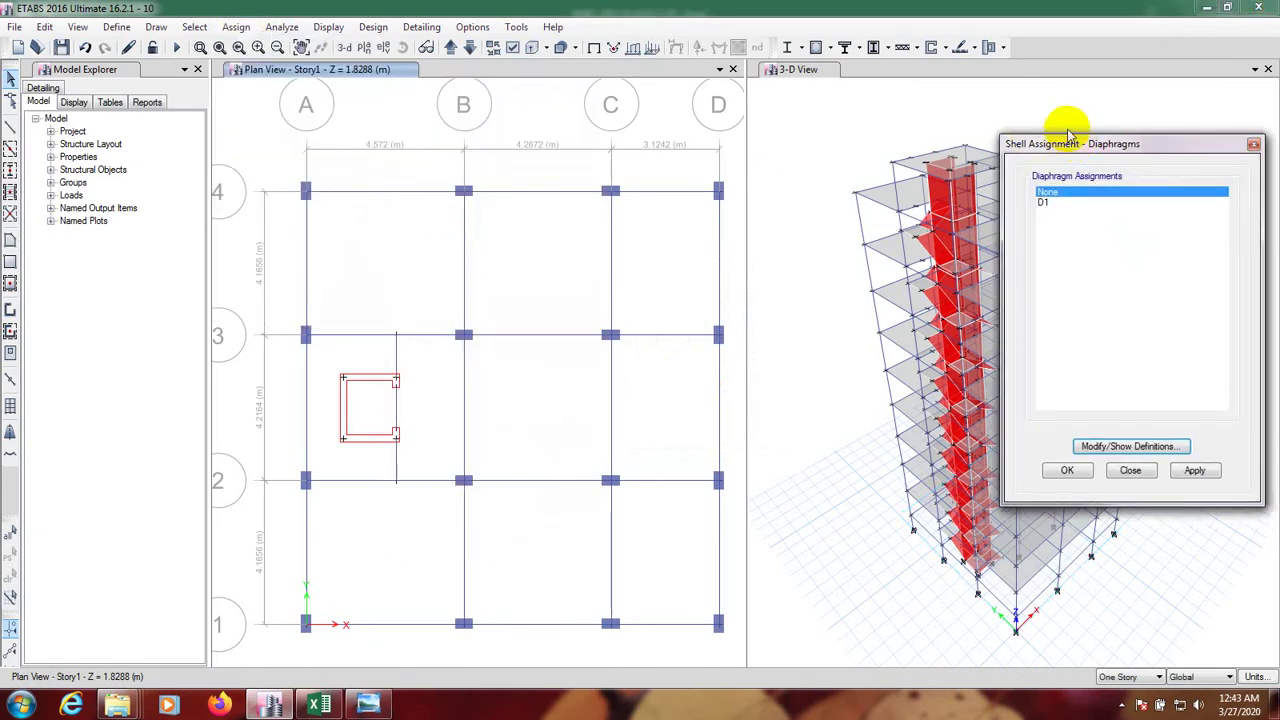
click(1055, 203)
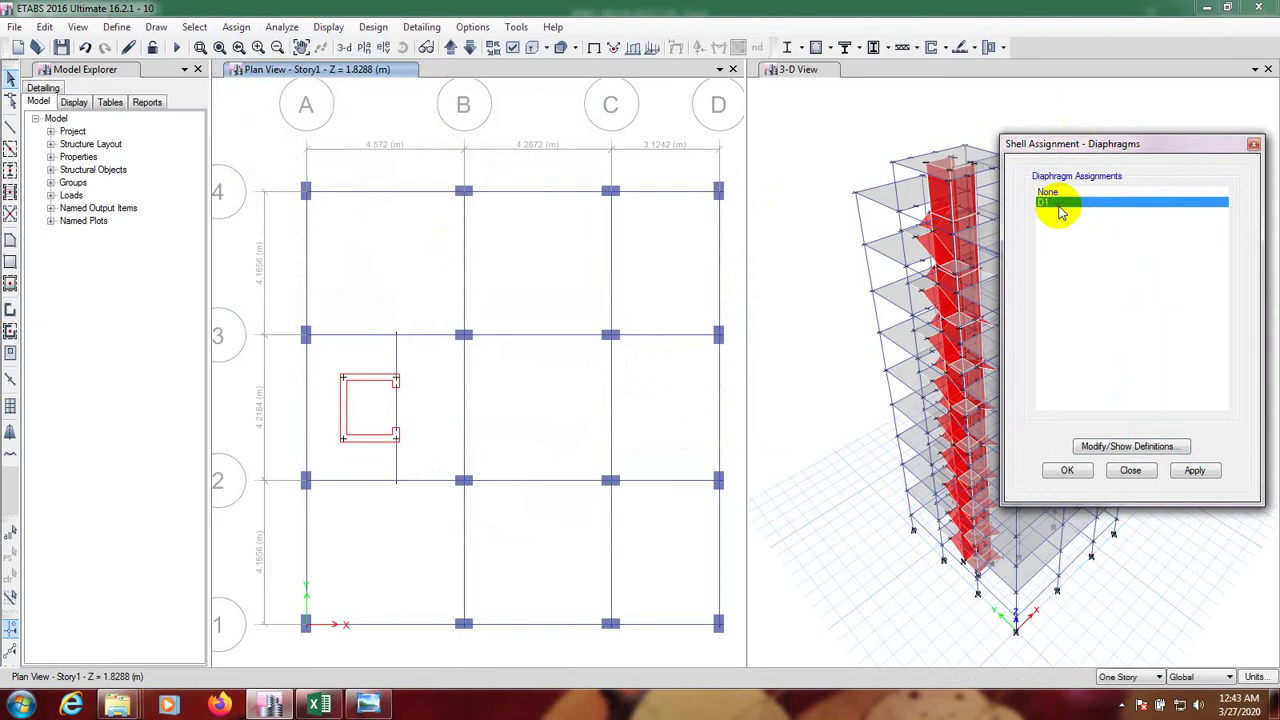
click(1195, 470)
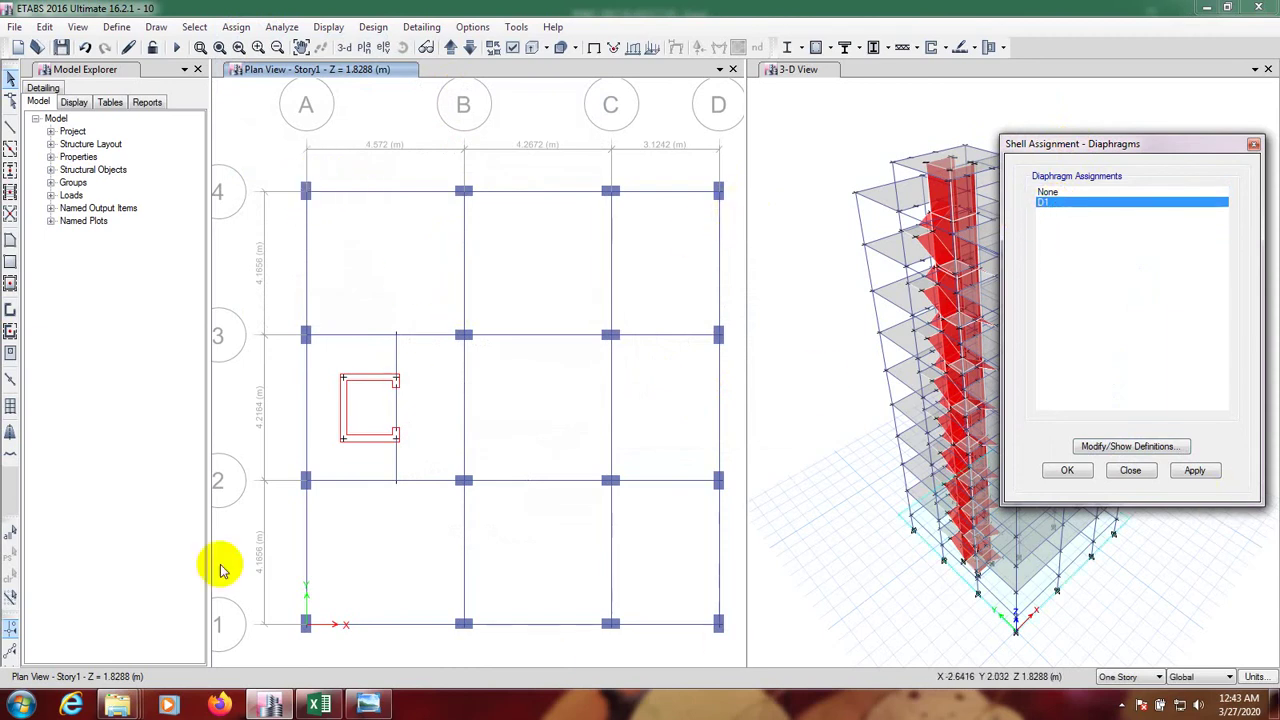
- Select the Story1 plane by clicking one joint, select all, and apply D1 again
click(195, 28)
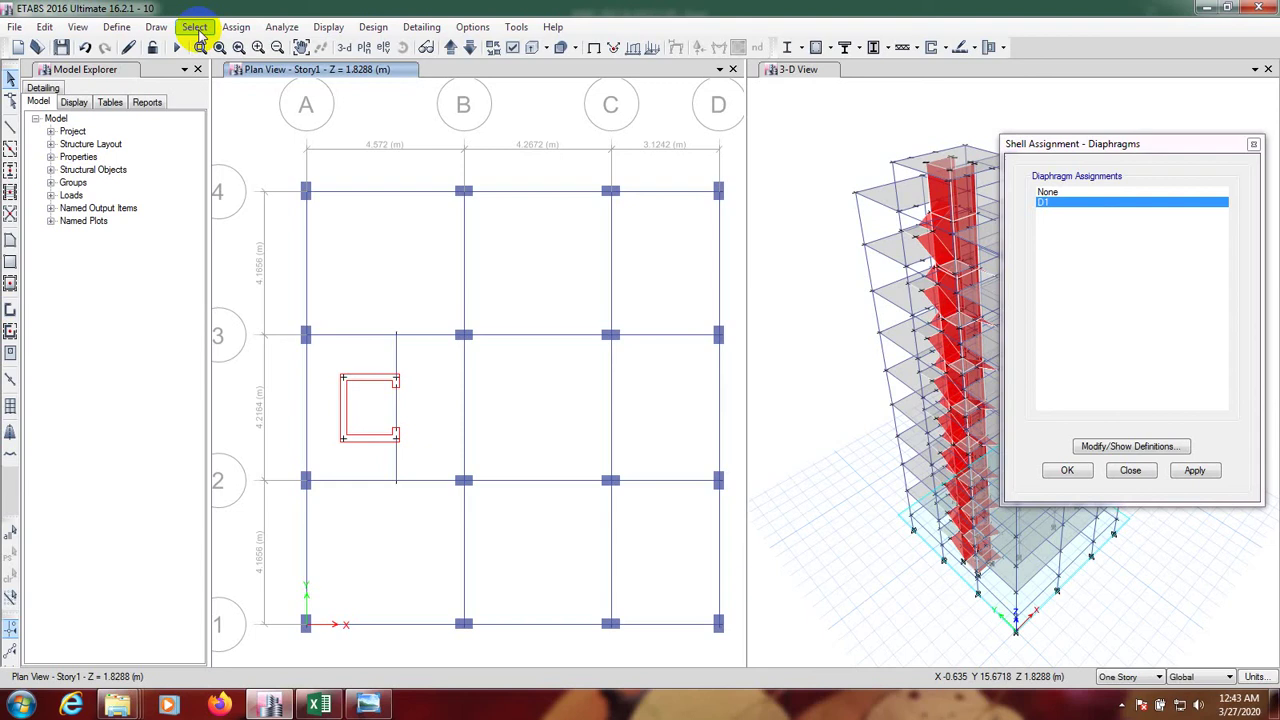
click(195, 28)
click(195, 28)
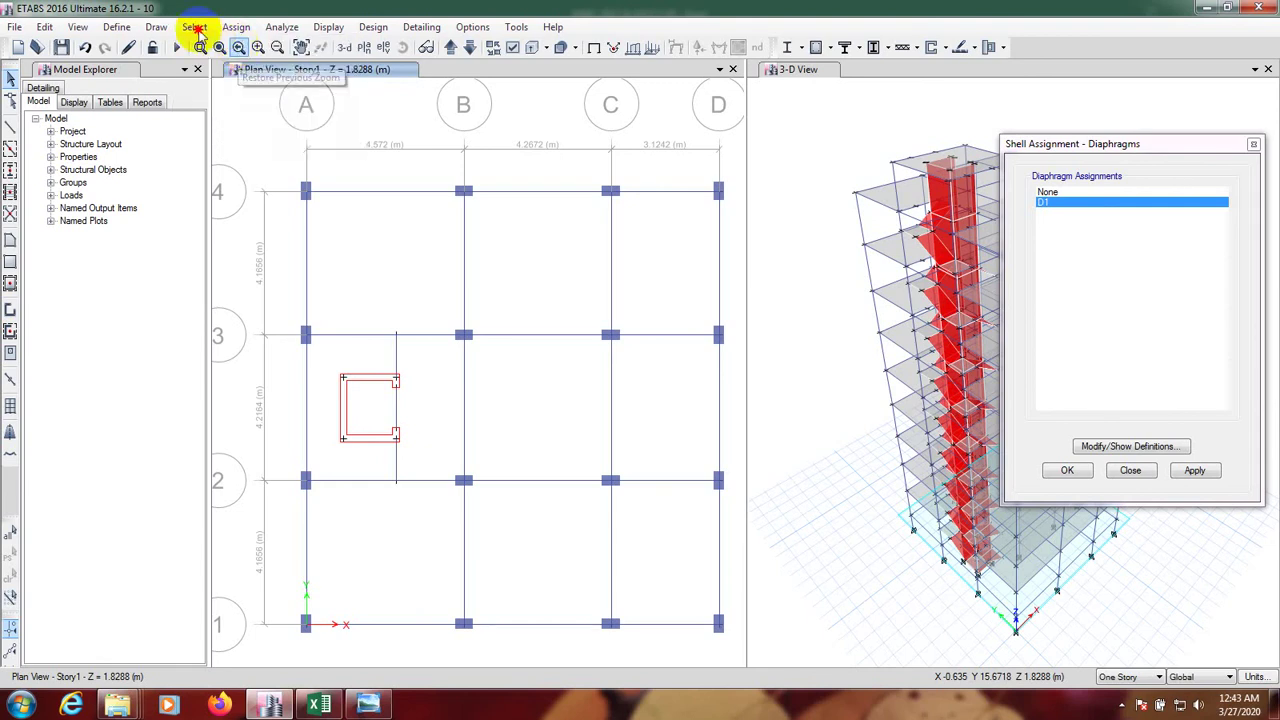
click(197, 27)
mouse_move(215, 47)
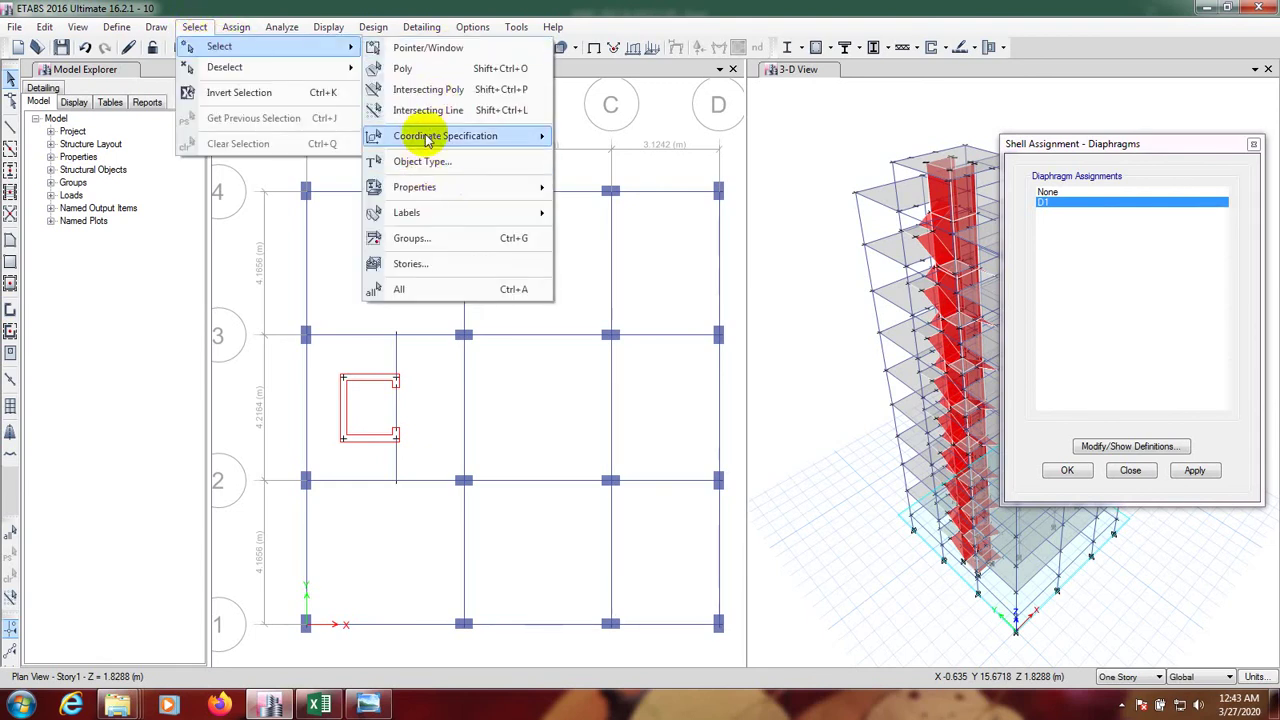
mouse_move(427, 140)
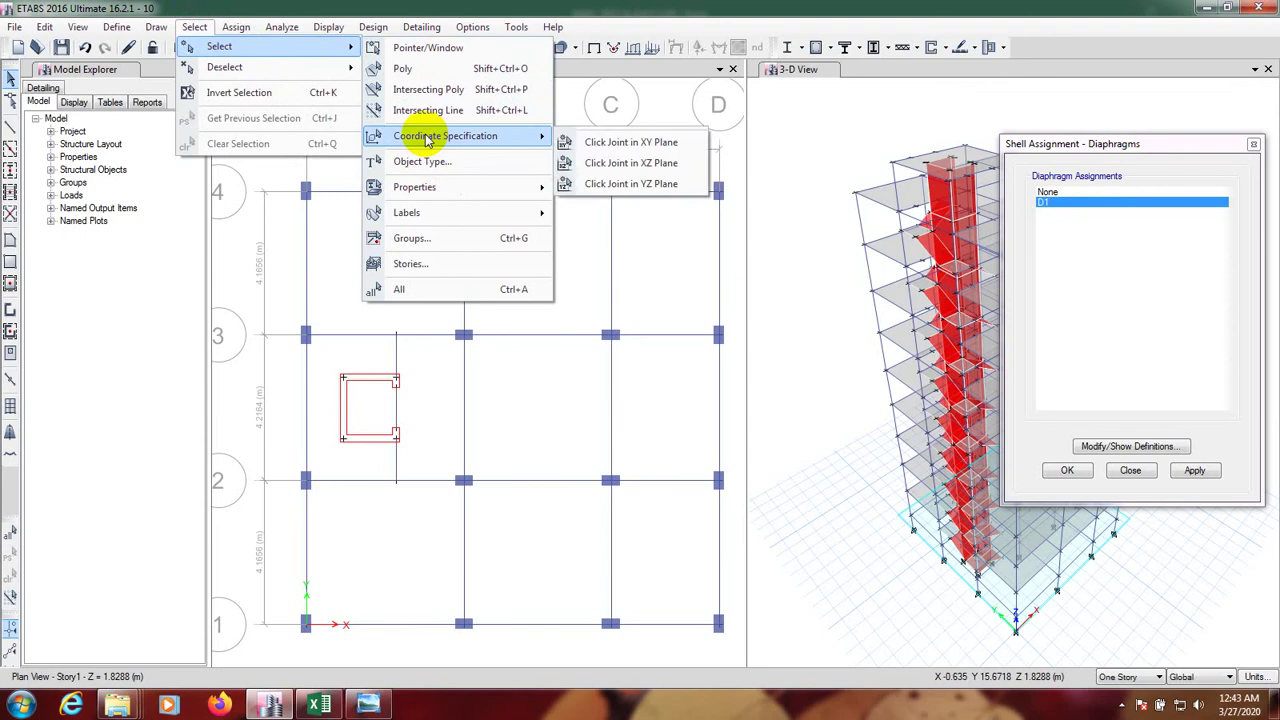
click(625, 142)
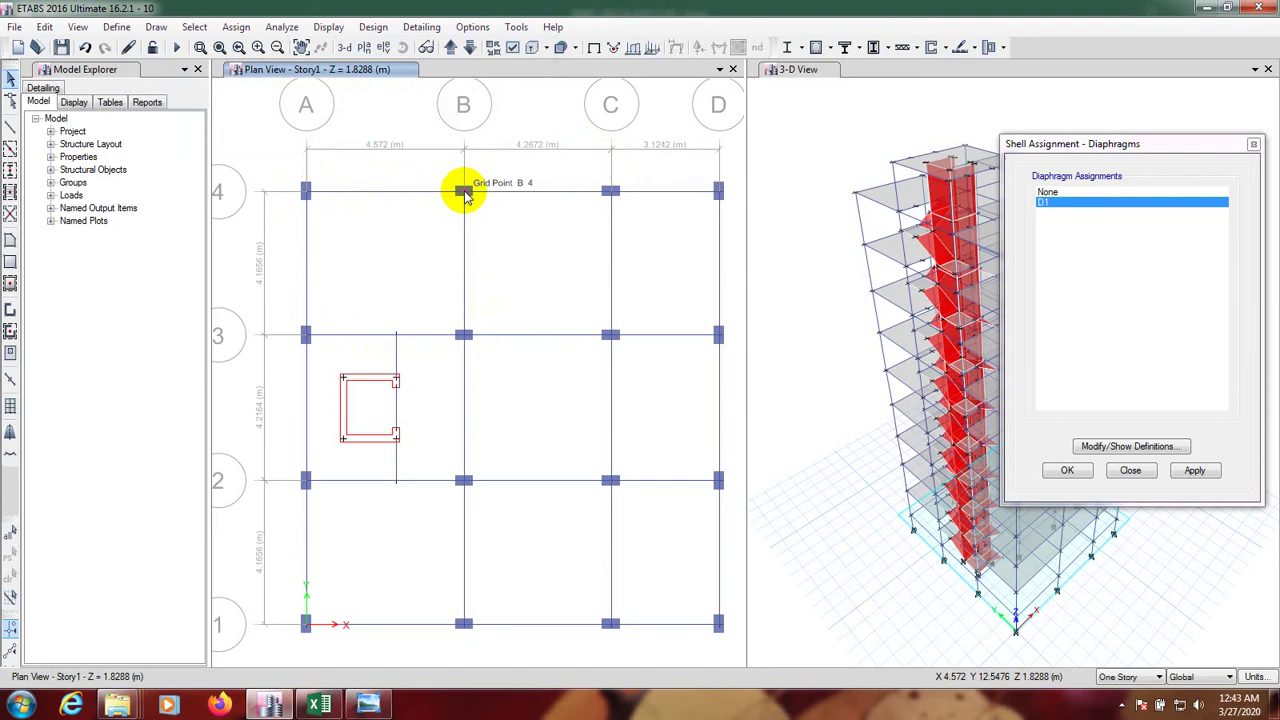
key(ctrl+a)
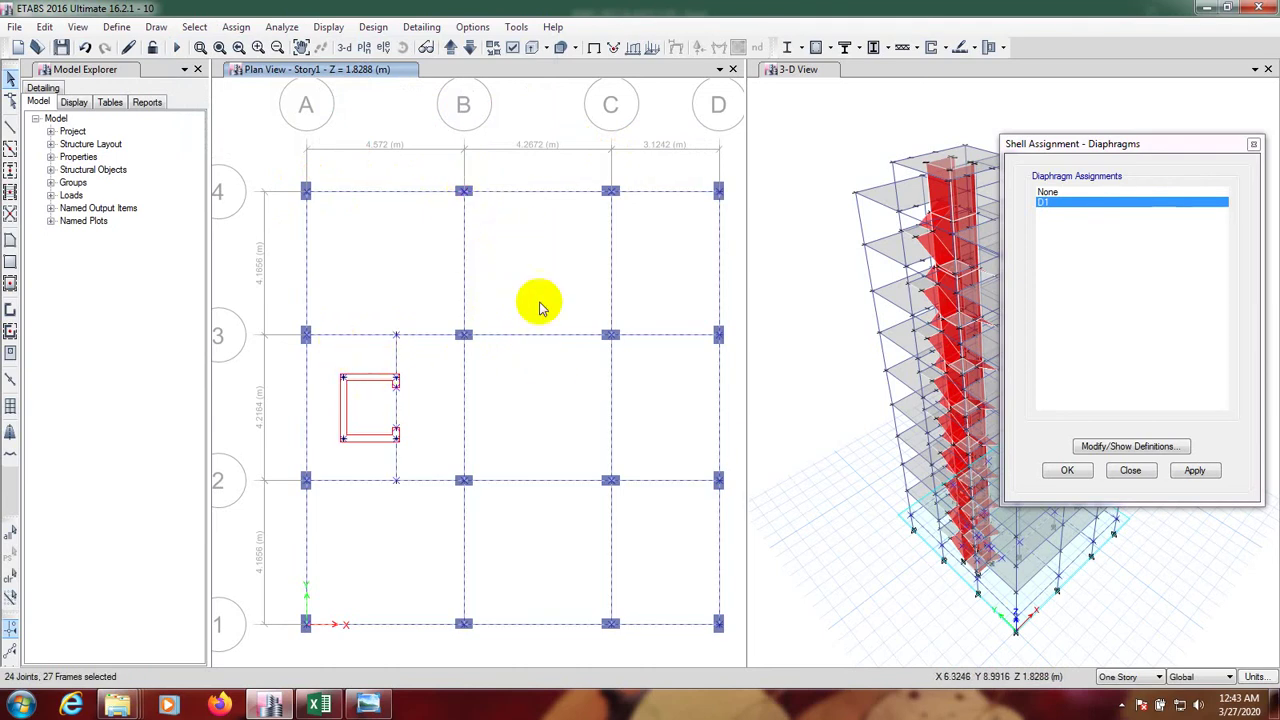
click(1194, 472)
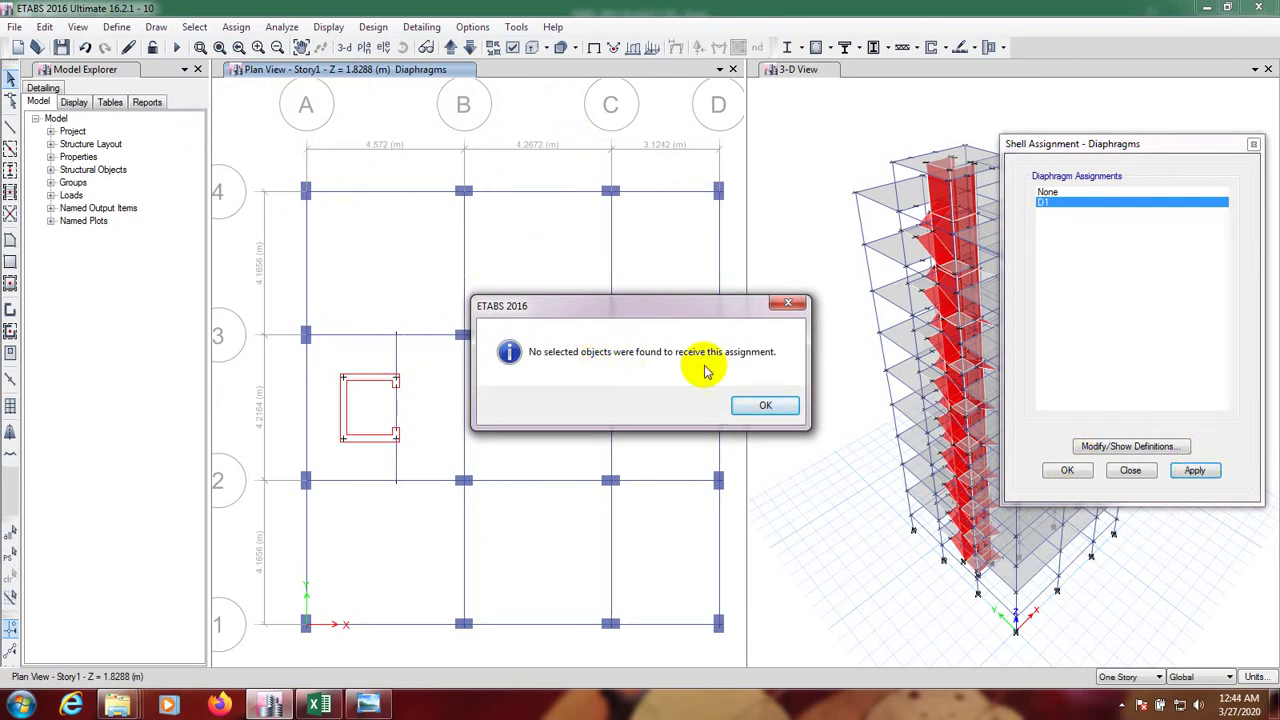
- Dismiss the no-objects message and move the plan view up to Story2
click(765, 408)
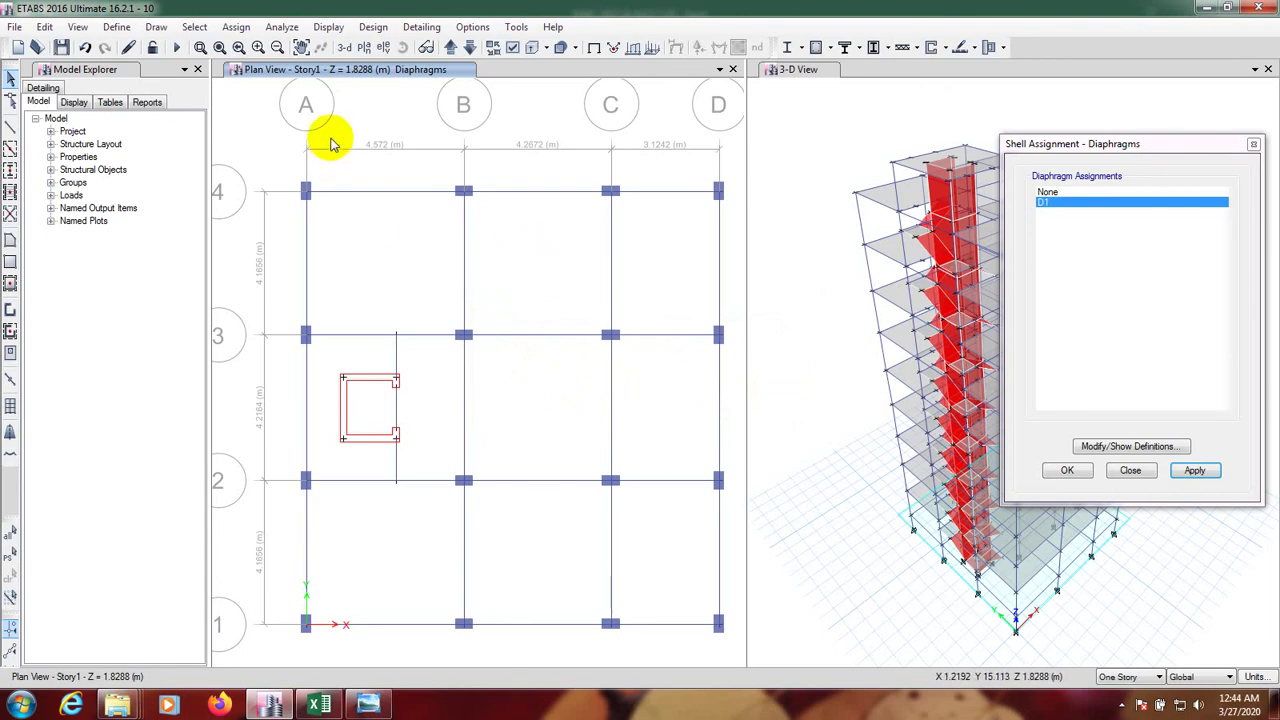
click(451, 48)
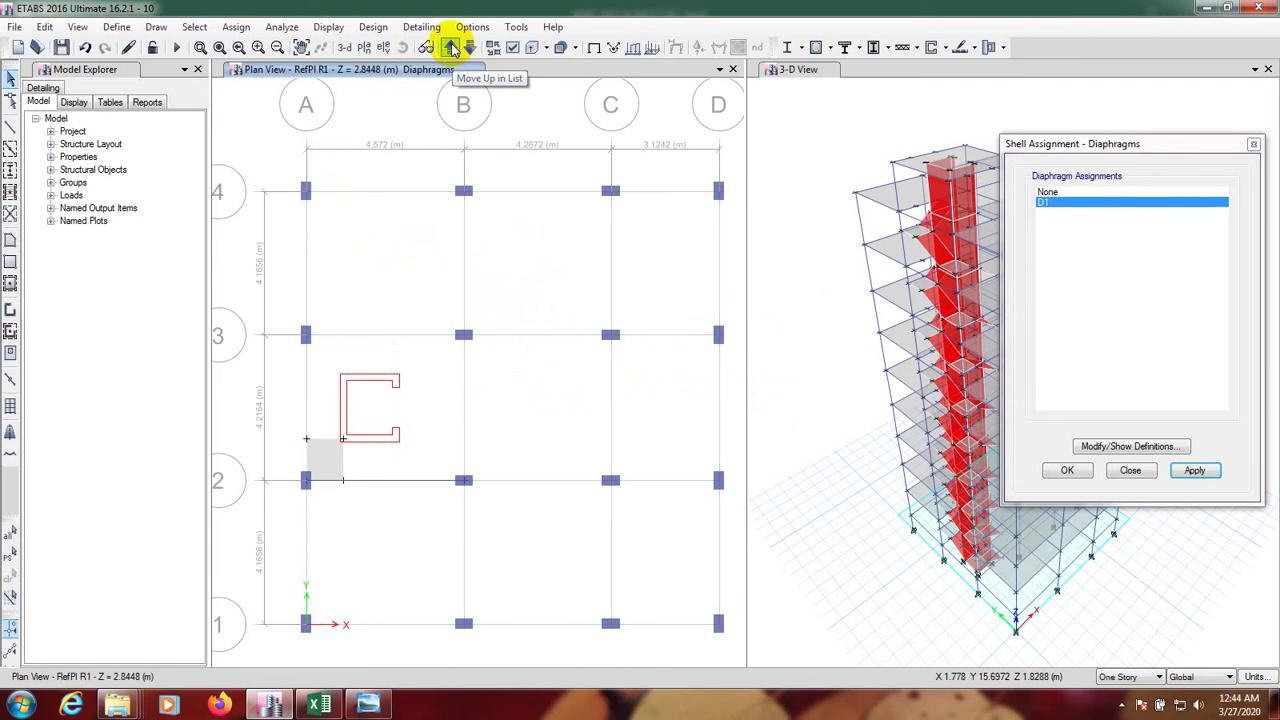
click(451, 48)
click(451, 48)
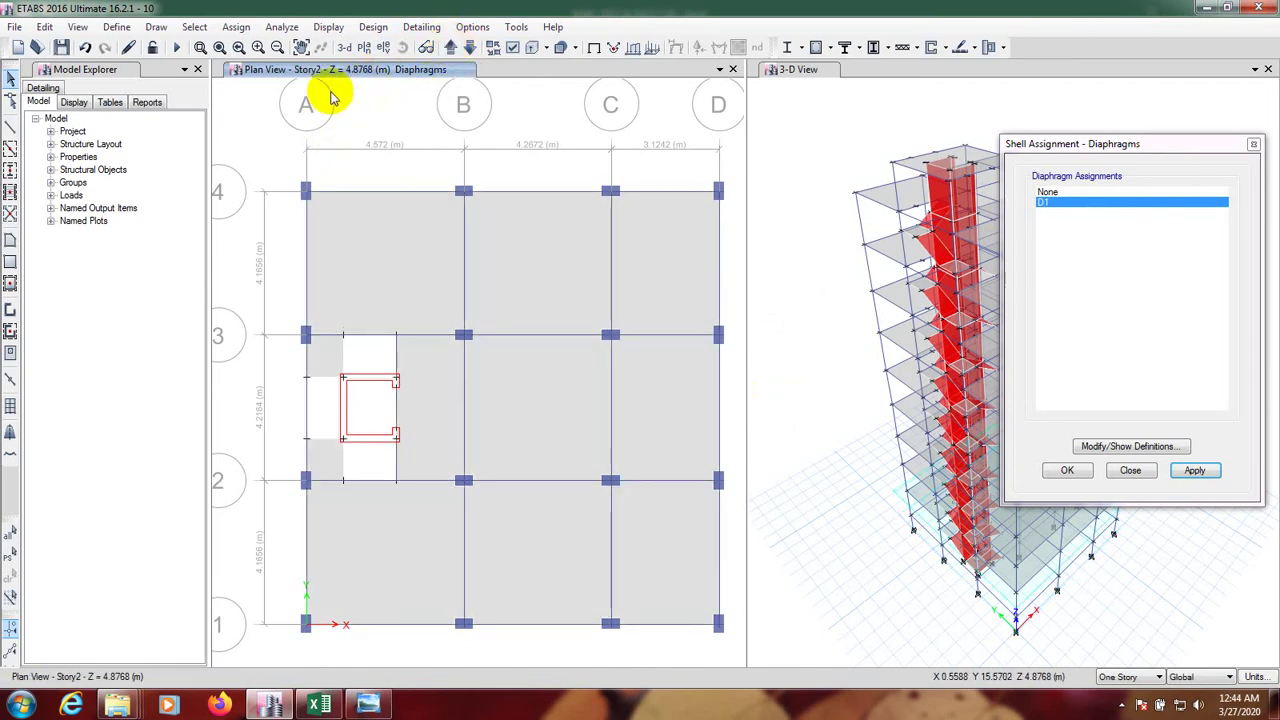
- Select all Story2 plane objects by clicking one joint and apply diaphragm D1
click(193, 28)
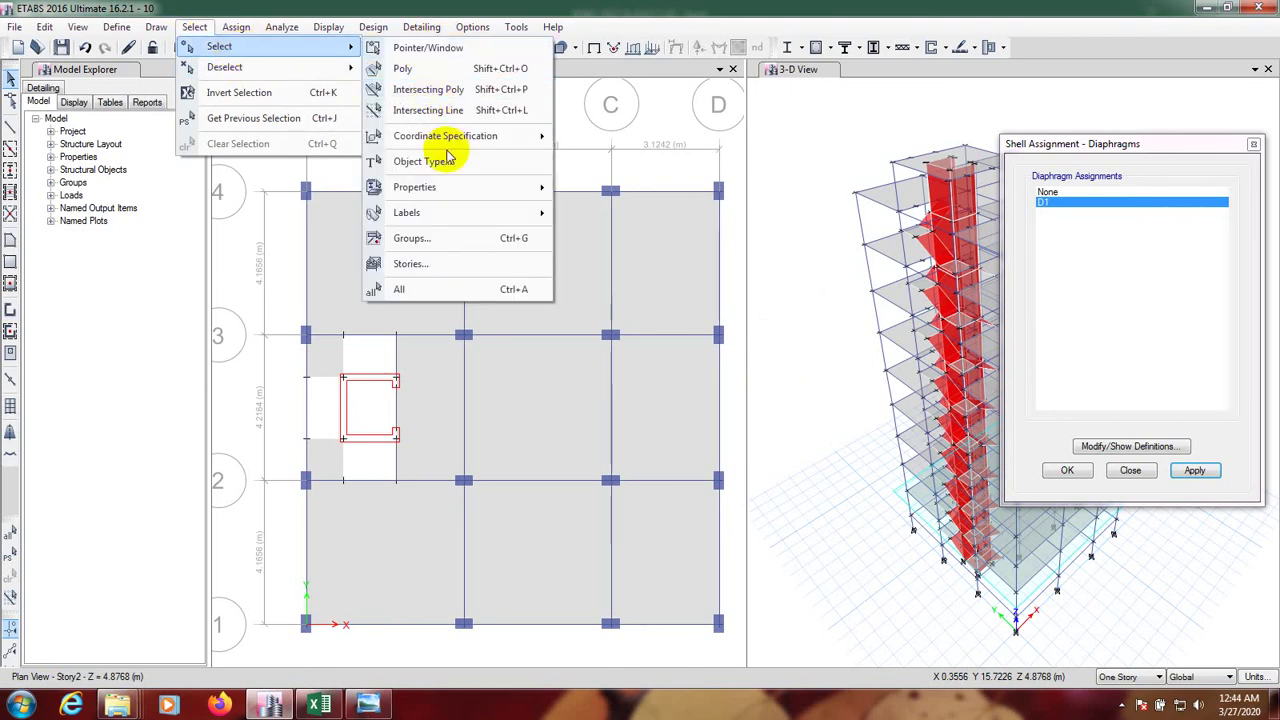
mouse_move(466, 142)
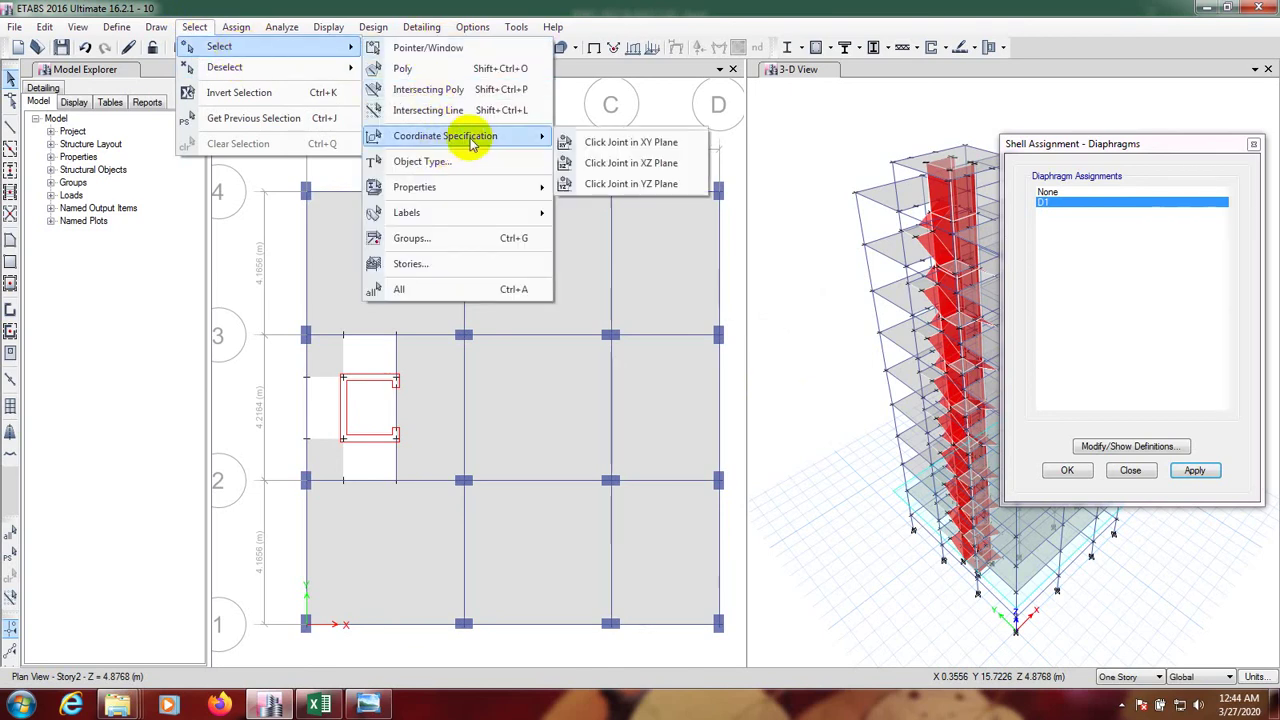
click(614, 145)
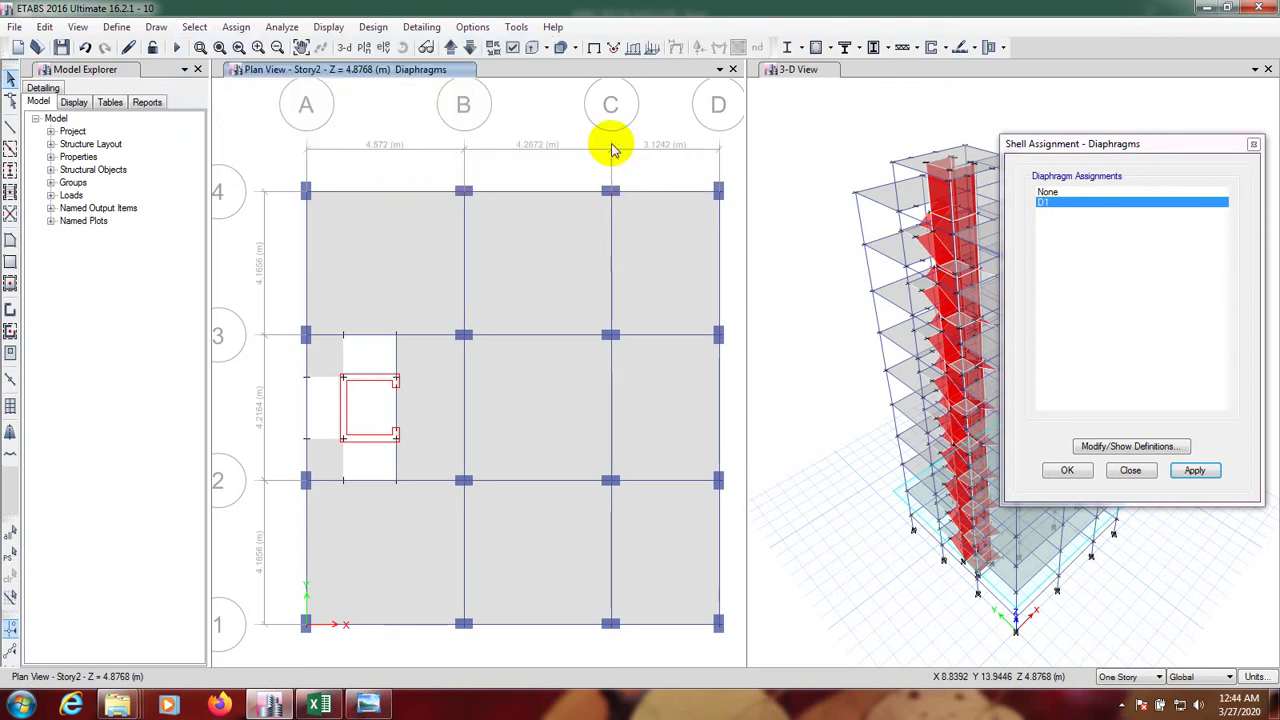
click(306, 192)
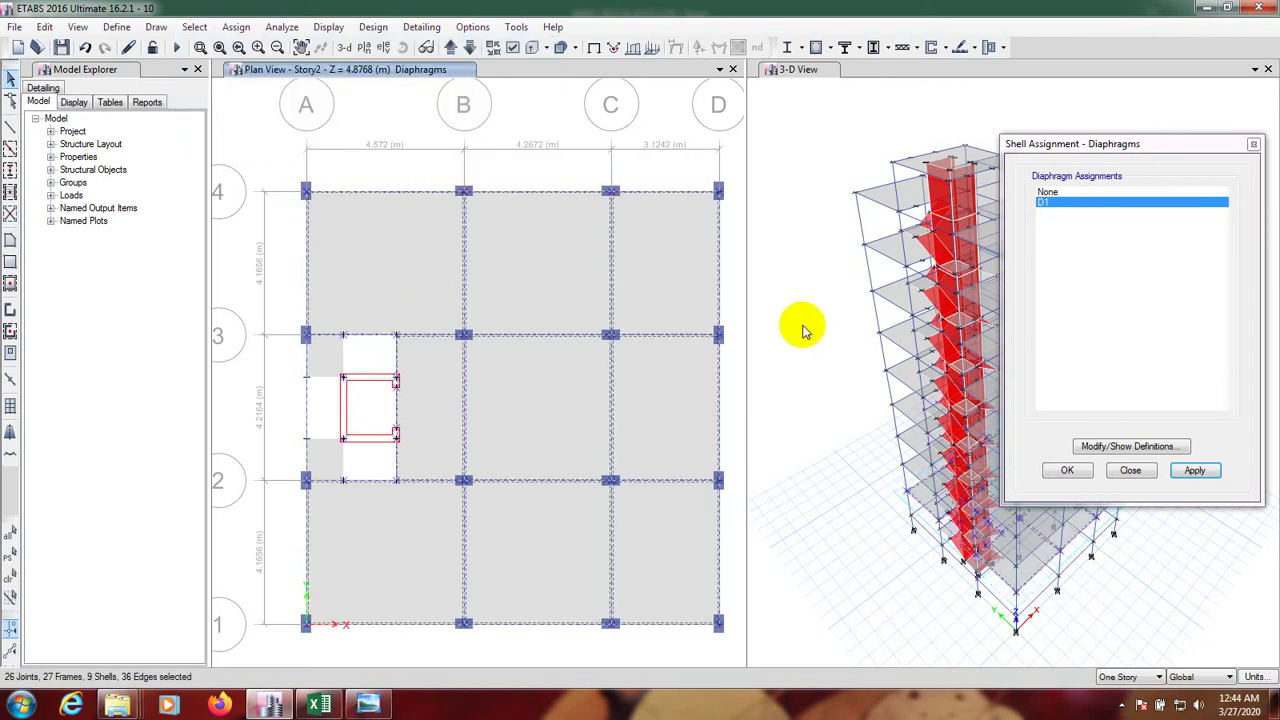
click(1194, 471)
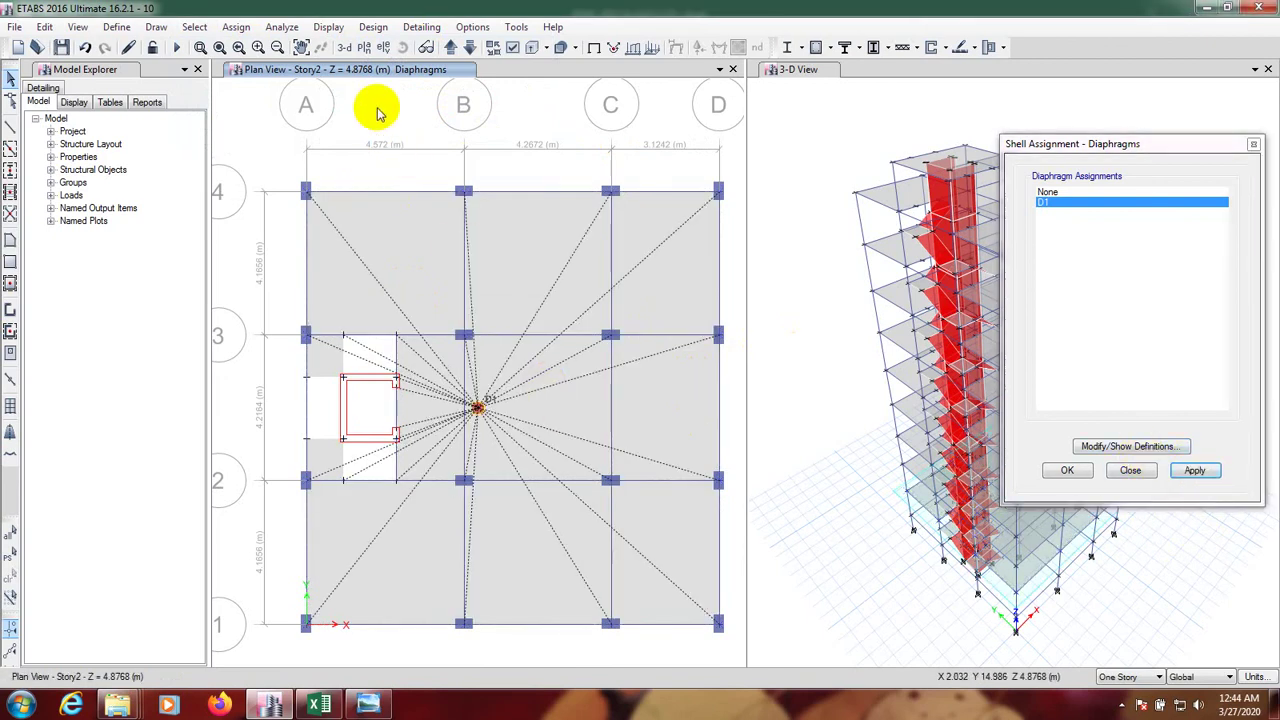
- Move up to Story3, select its whole floor plane and assign diaphragm D1
click(451, 48)
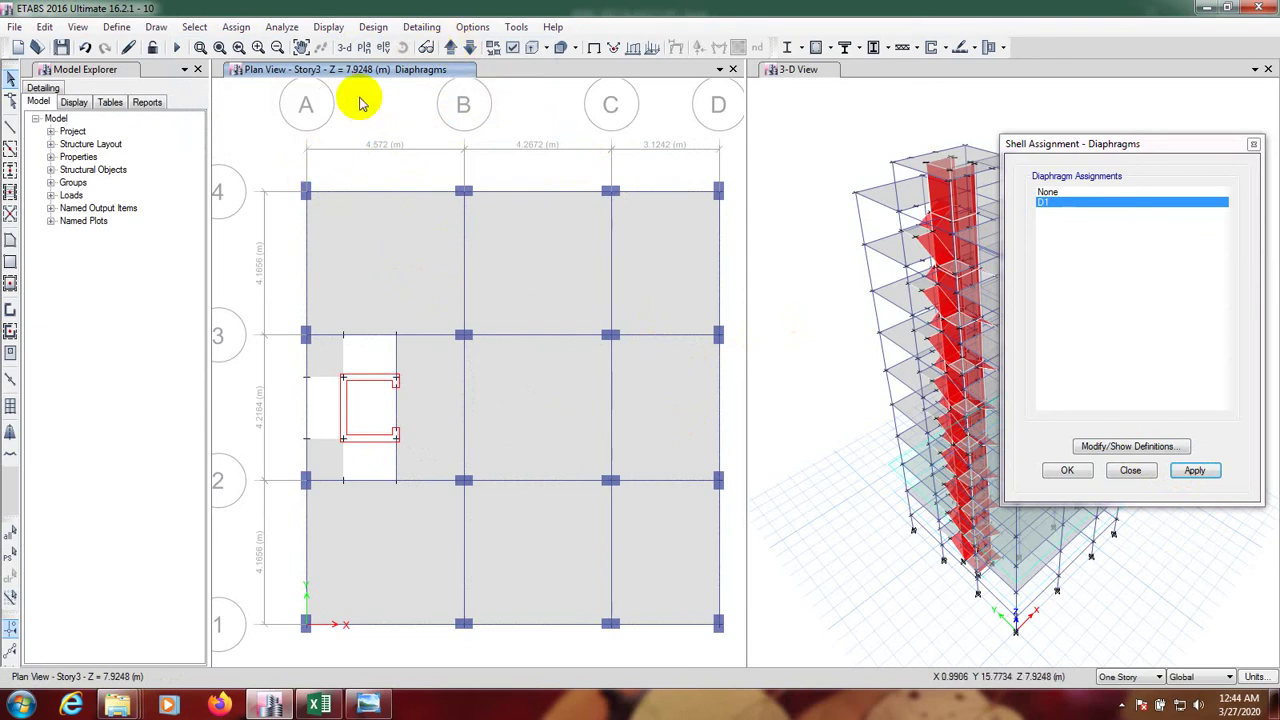
click(194, 28)
click(194, 28)
click(192, 27)
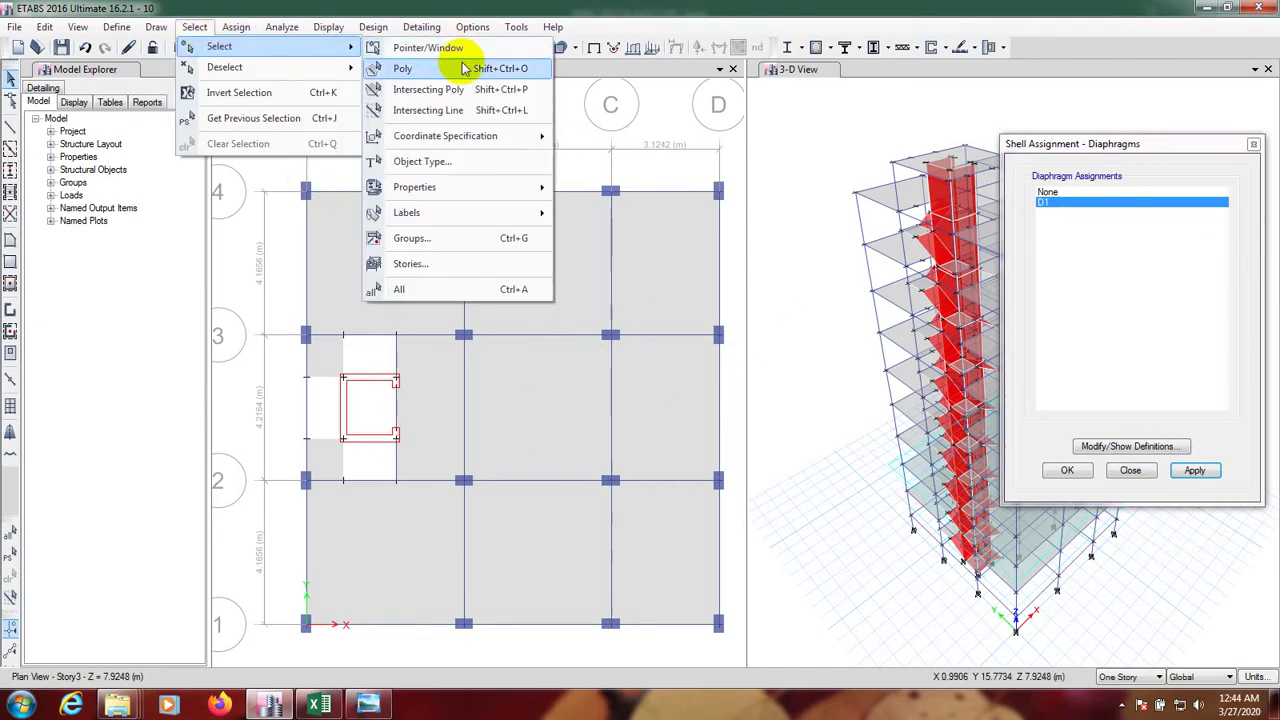
mouse_move(455, 138)
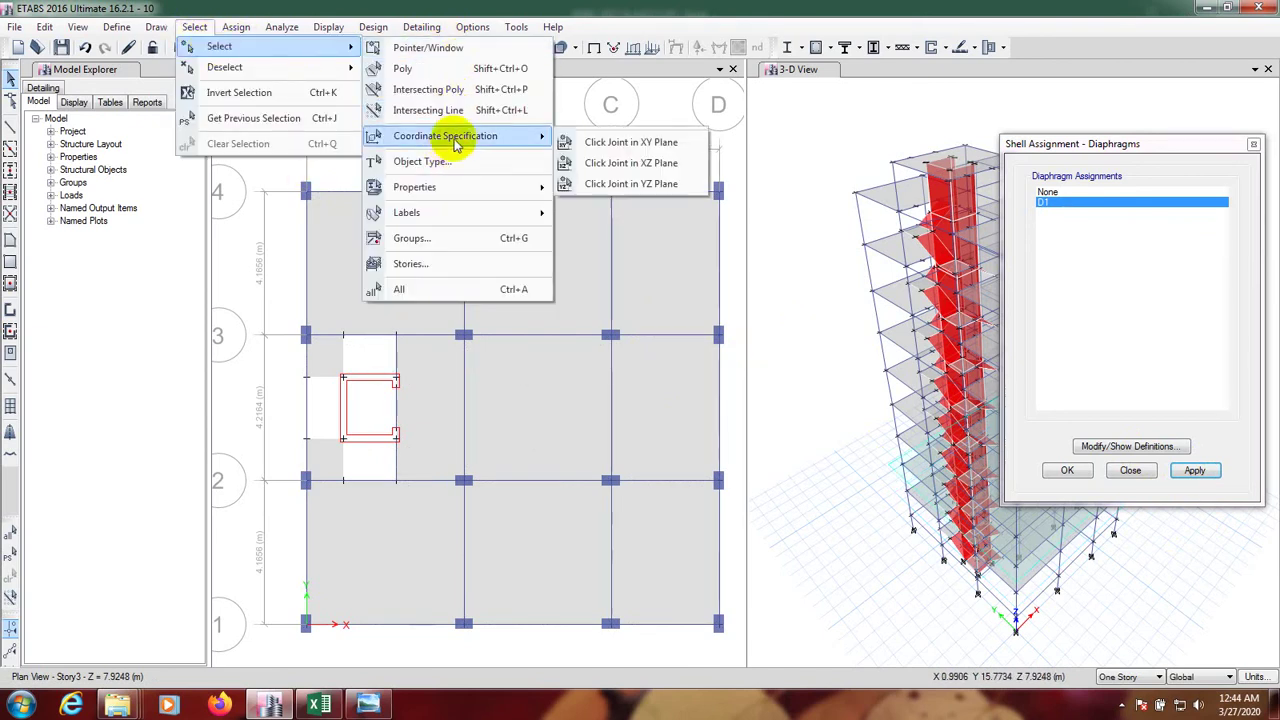
click(632, 143)
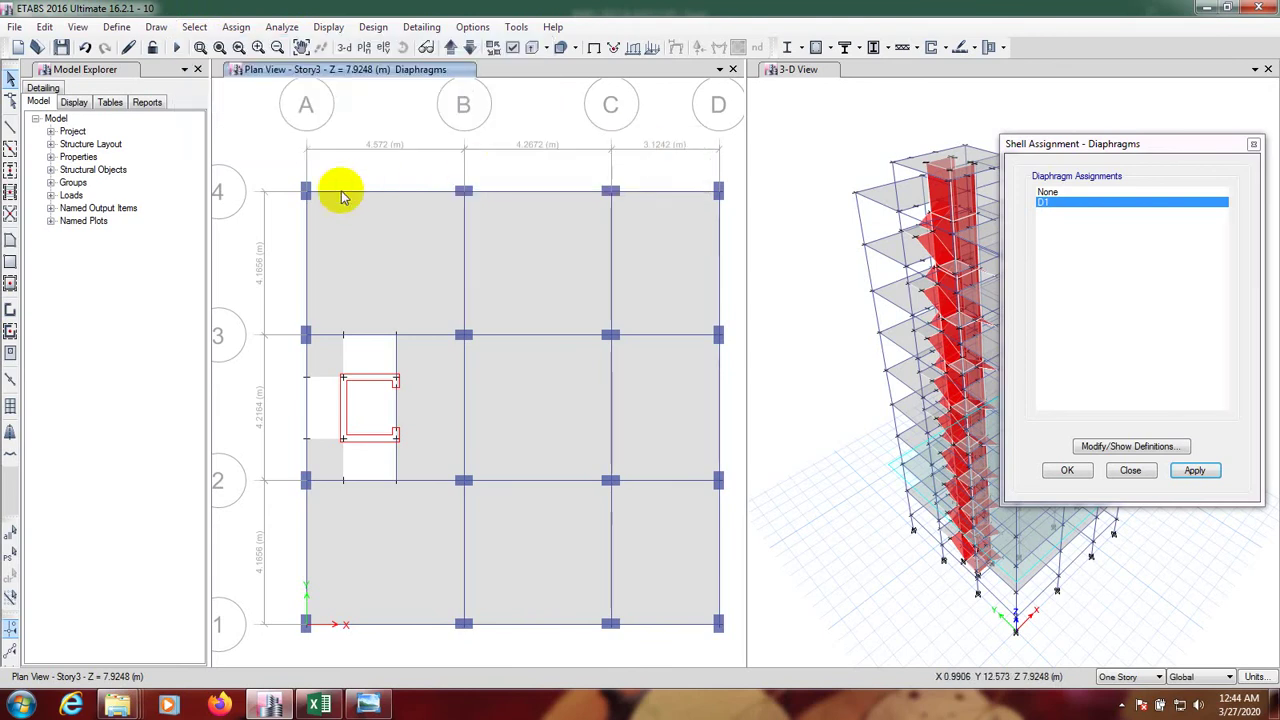
click(462, 333)
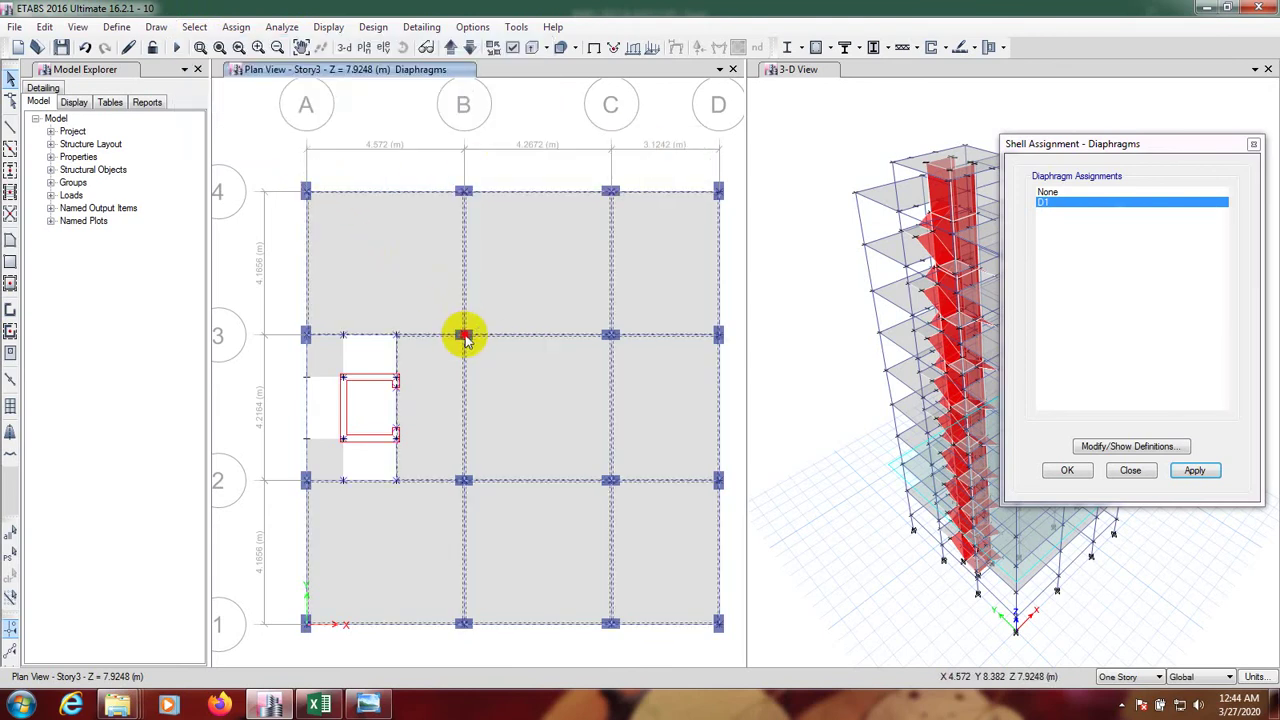
click(1194, 470)
- Move up to Story4, select its whole floor plane and assign diaphragm D1
click(467, 48)
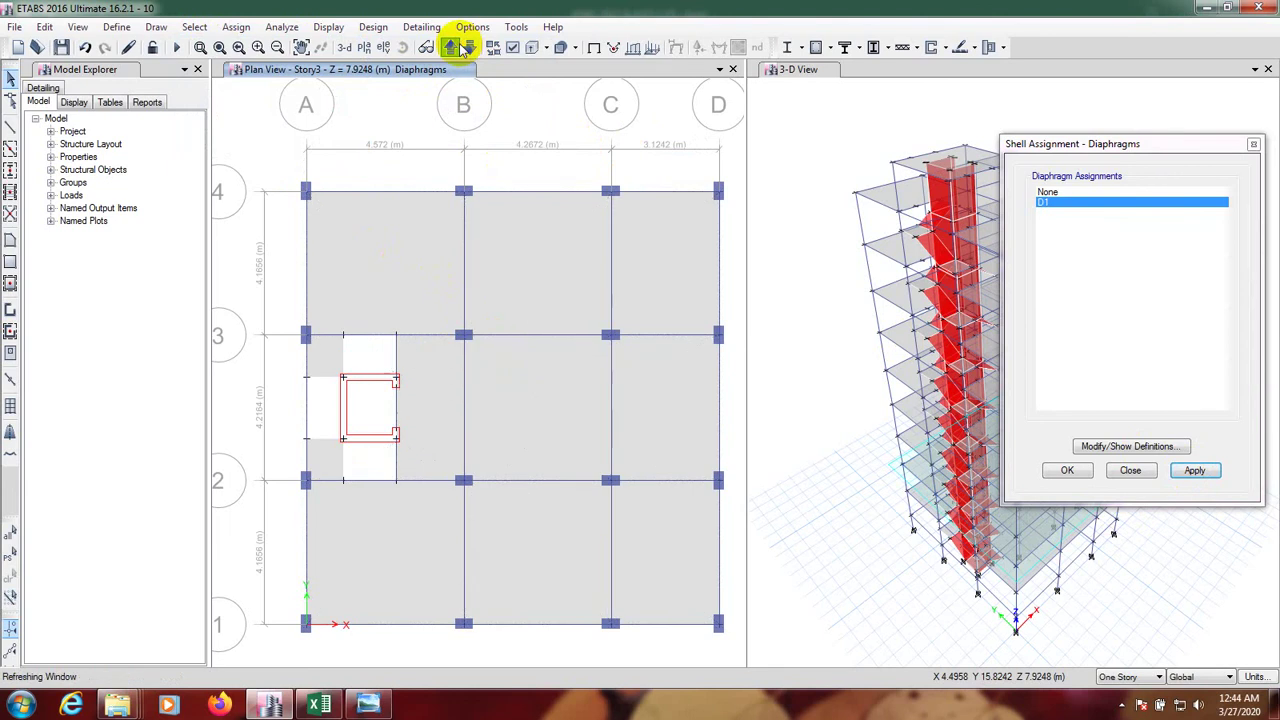
click(122, 28)
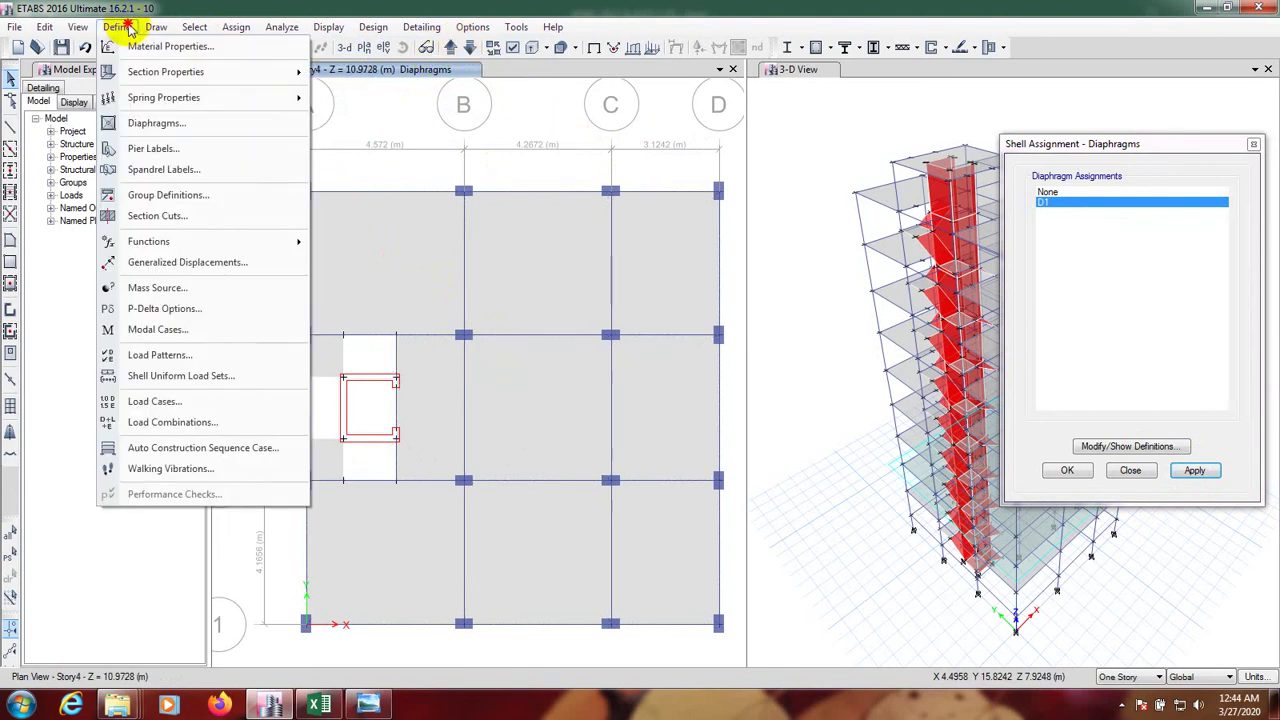
click(128, 28)
click(236, 27)
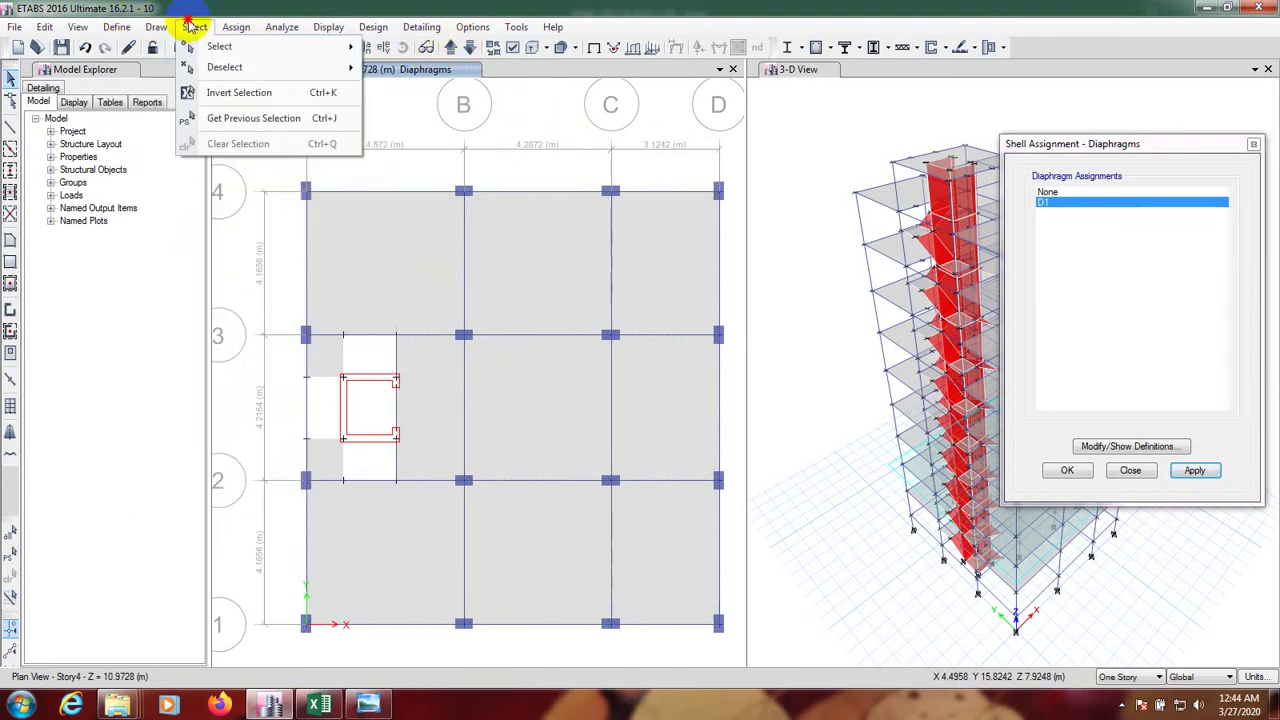
click(197, 27)
click(197, 27)
mouse_move(336, 62)
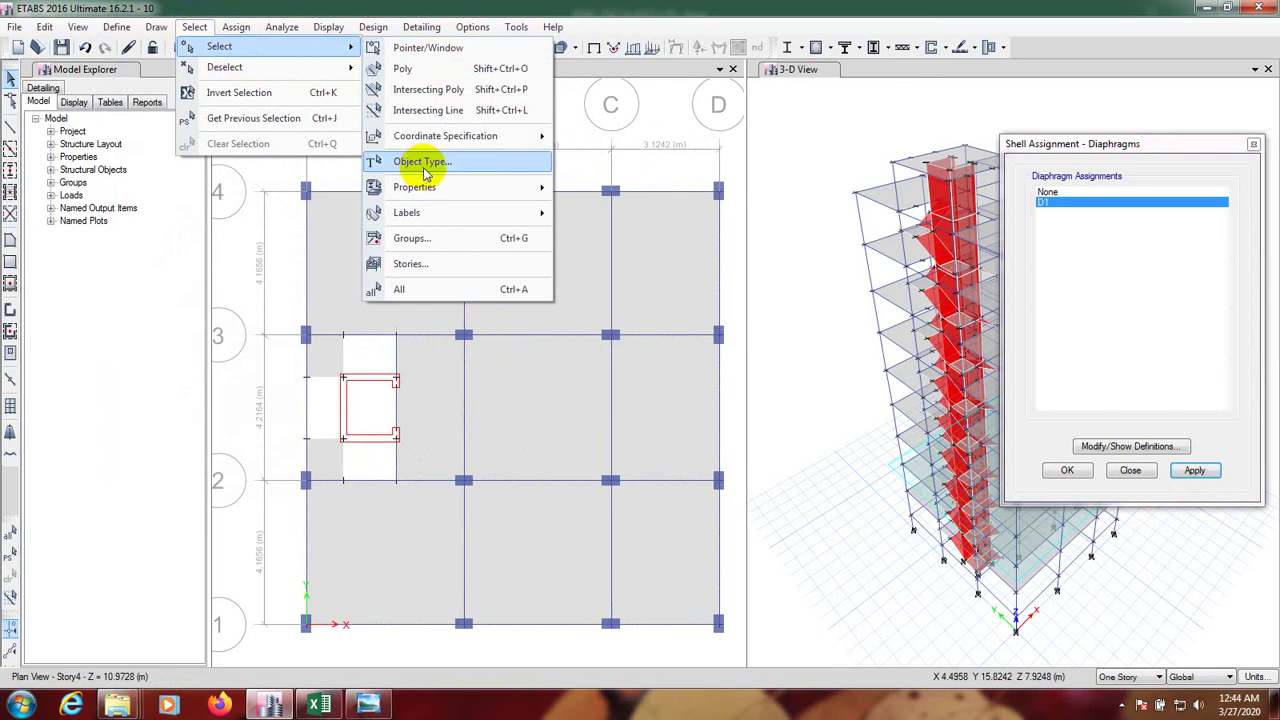
mouse_move(460, 138)
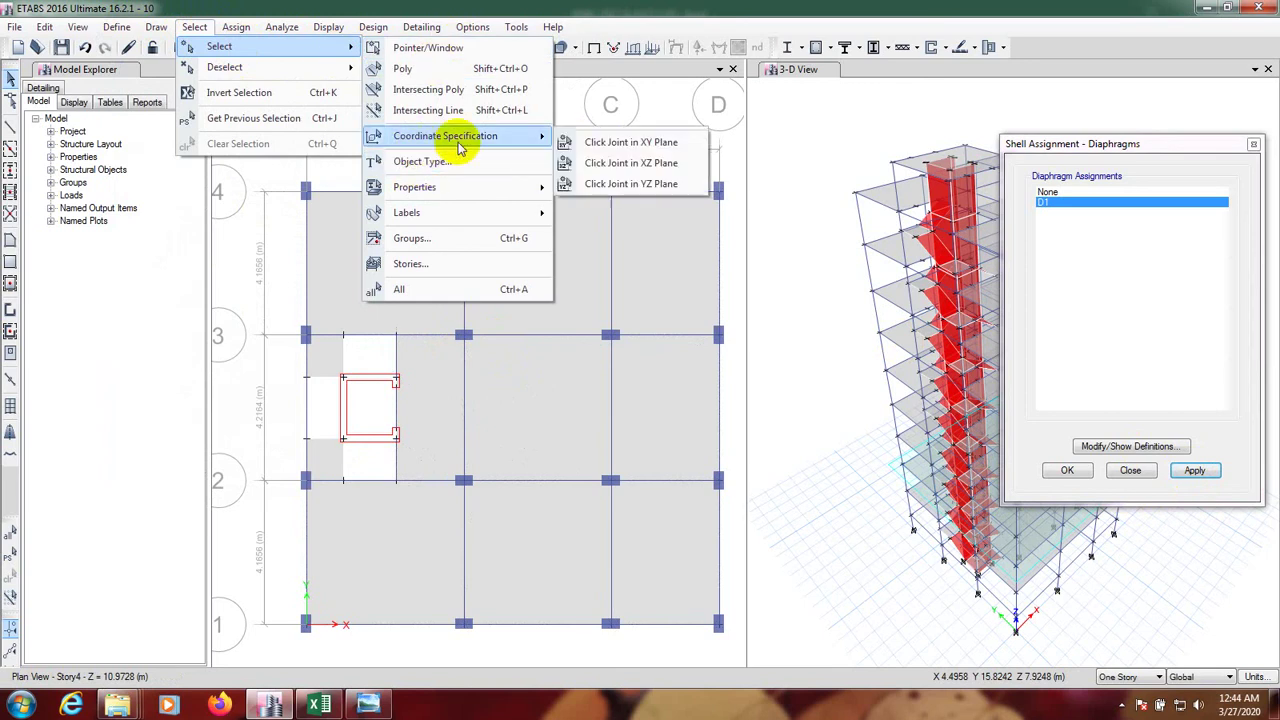
click(627, 144)
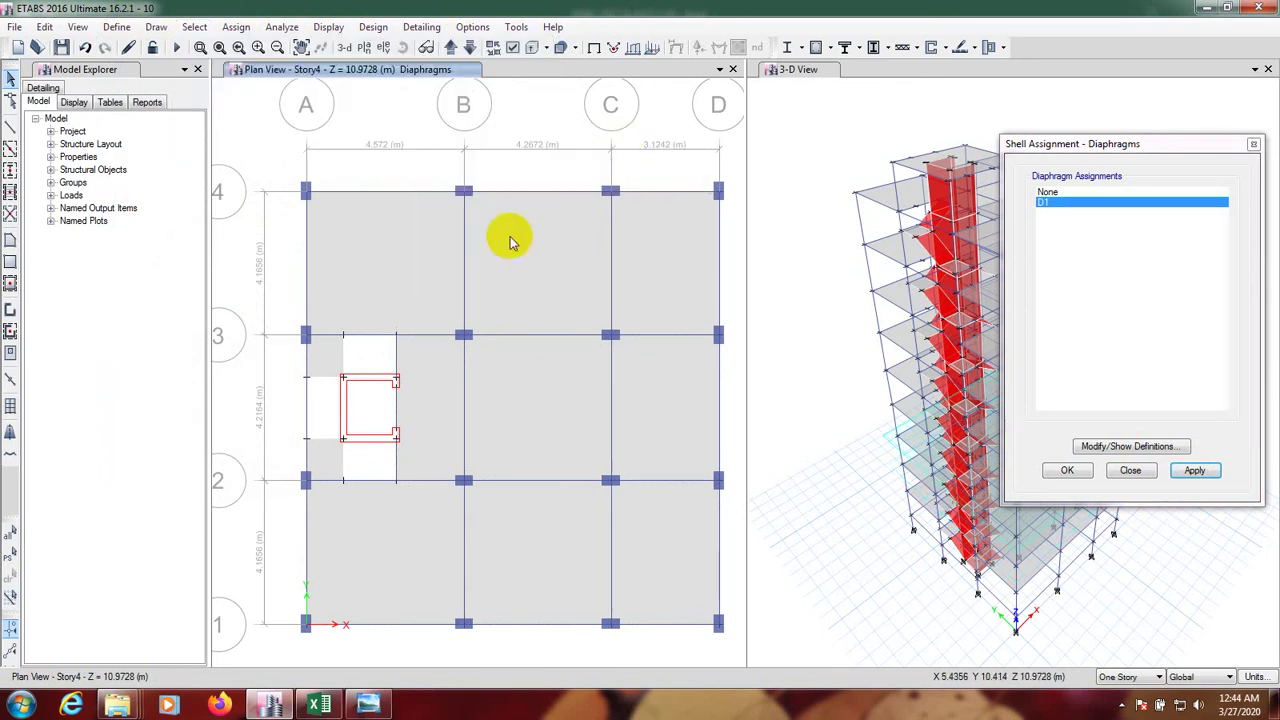
click(465, 338)
click(1195, 470)
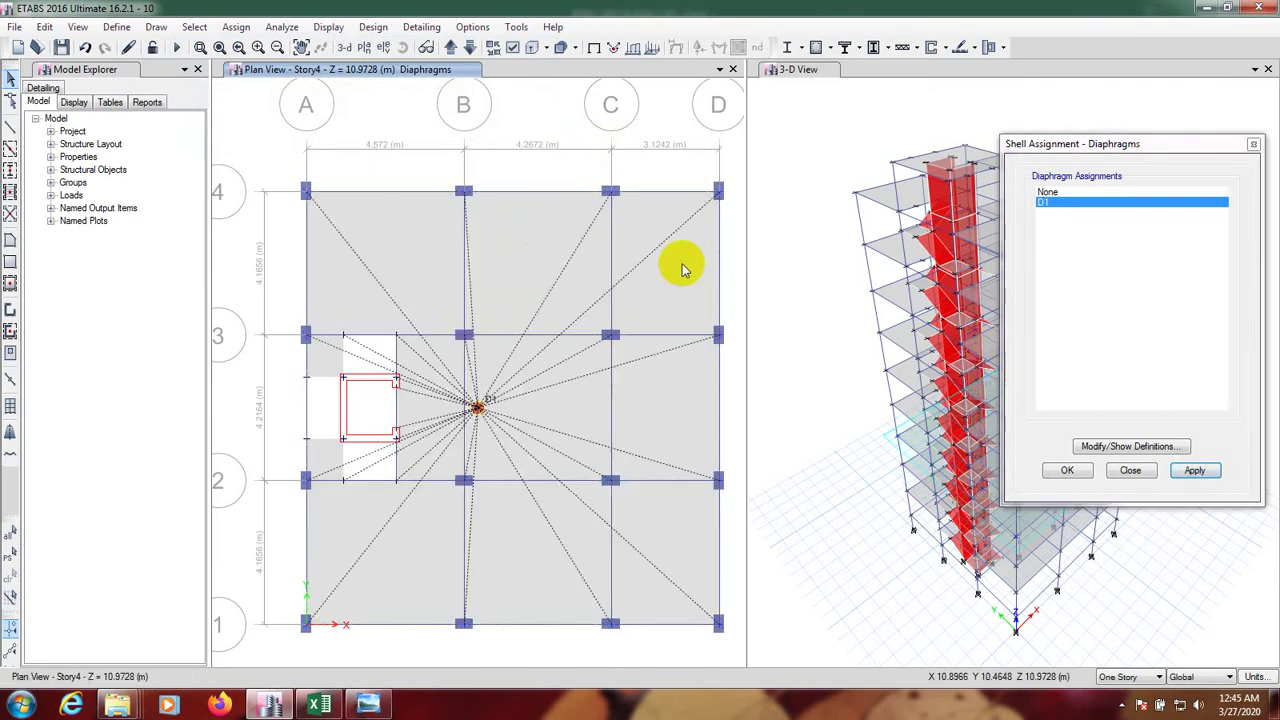
- Move up to Story5, select its whole floor plane and assign diaphragm D1
click(451, 49)
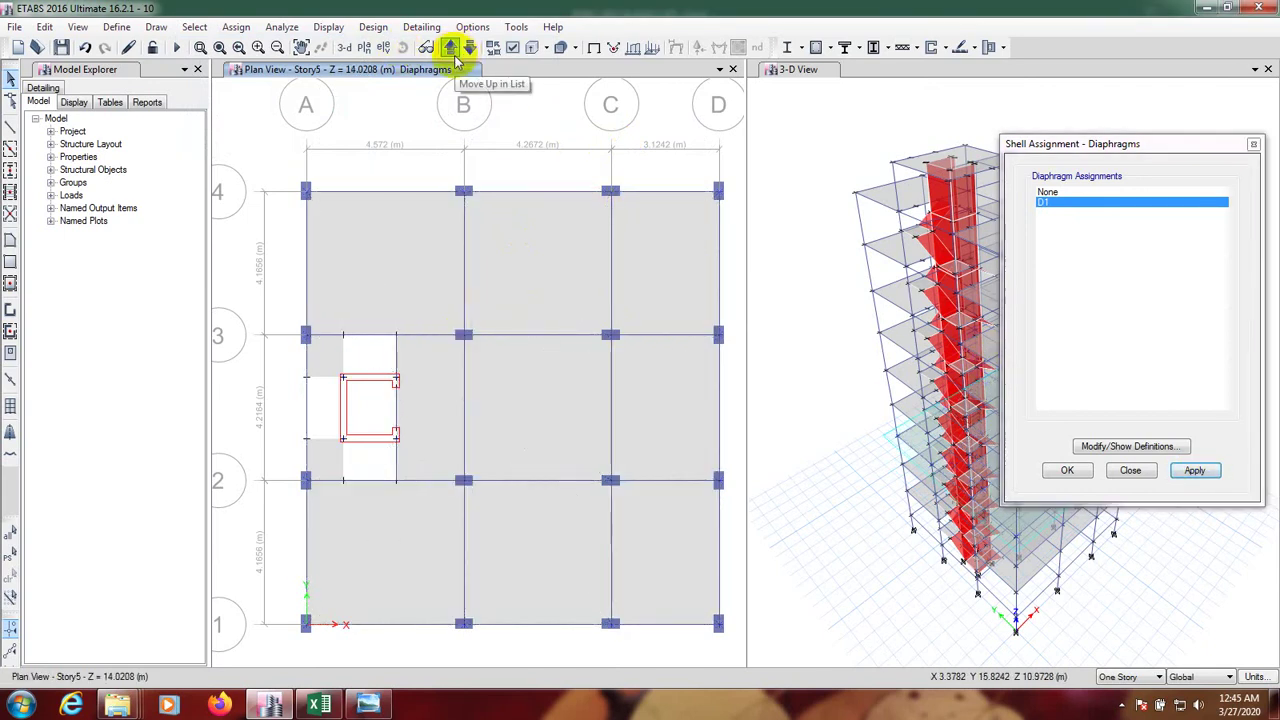
click(194, 26)
mouse_move(345, 47)
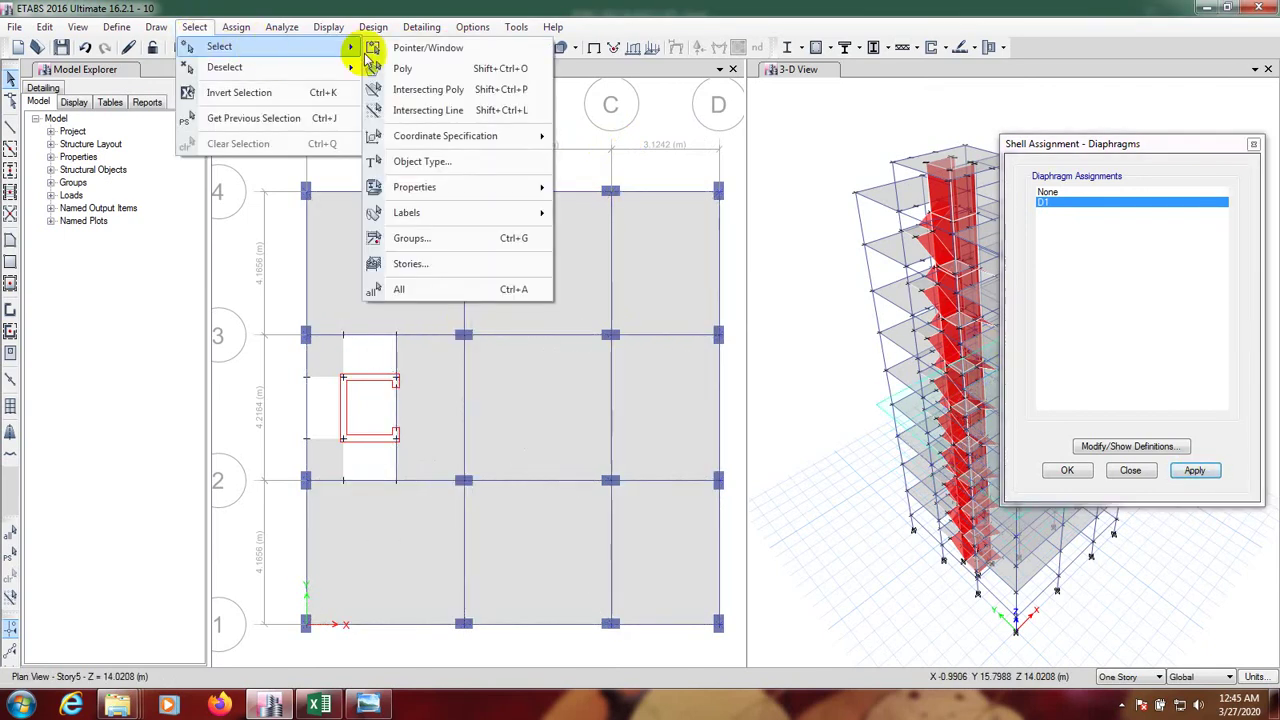
mouse_move(451, 135)
click(615, 134)
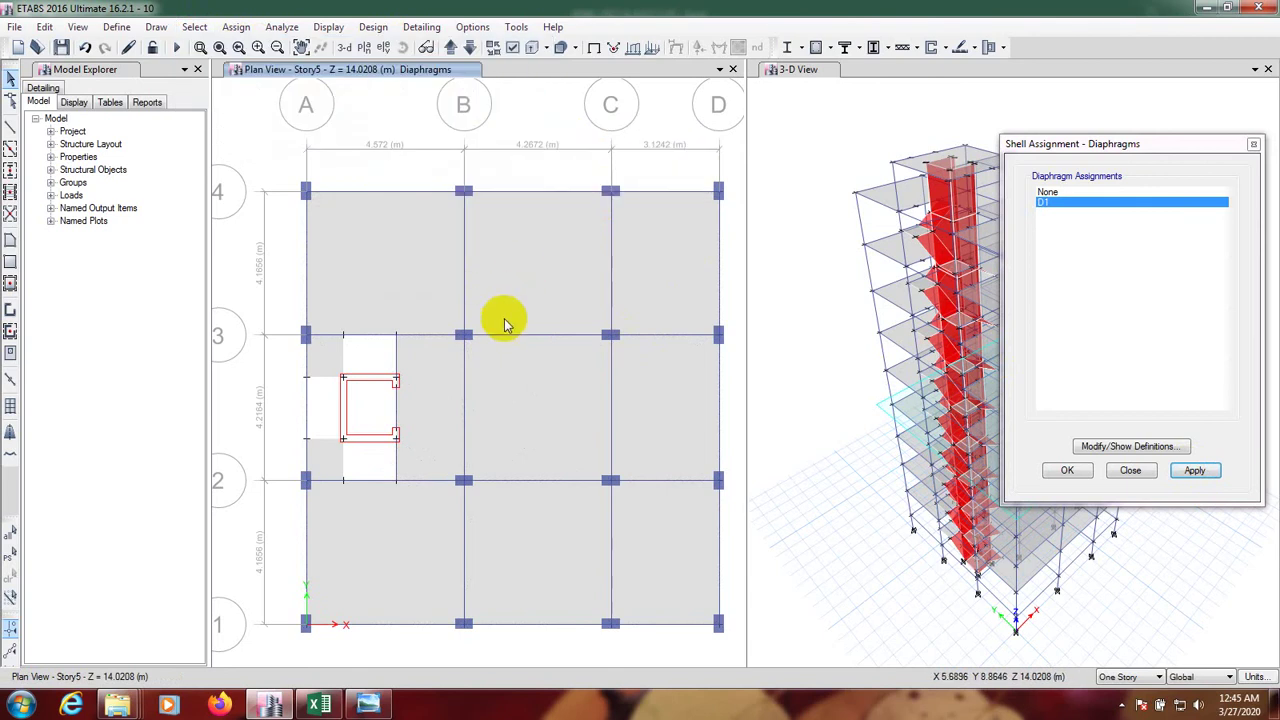
click(462, 333)
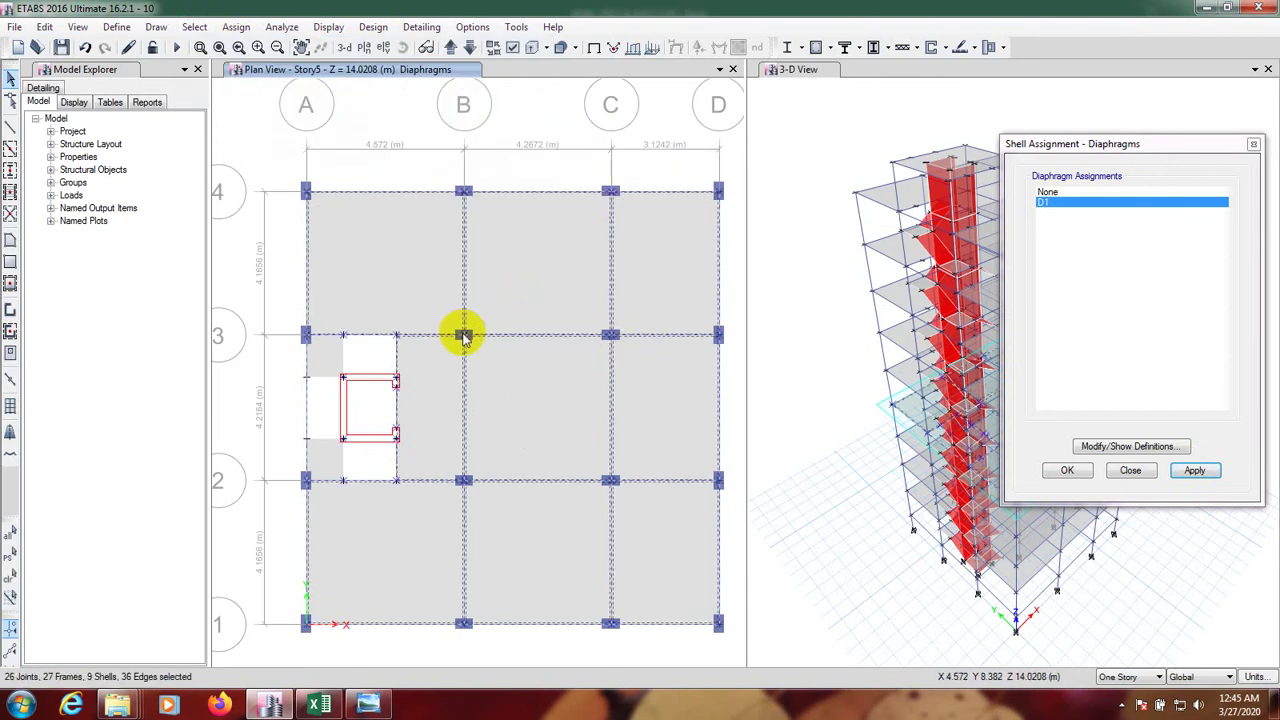
click(1205, 475)
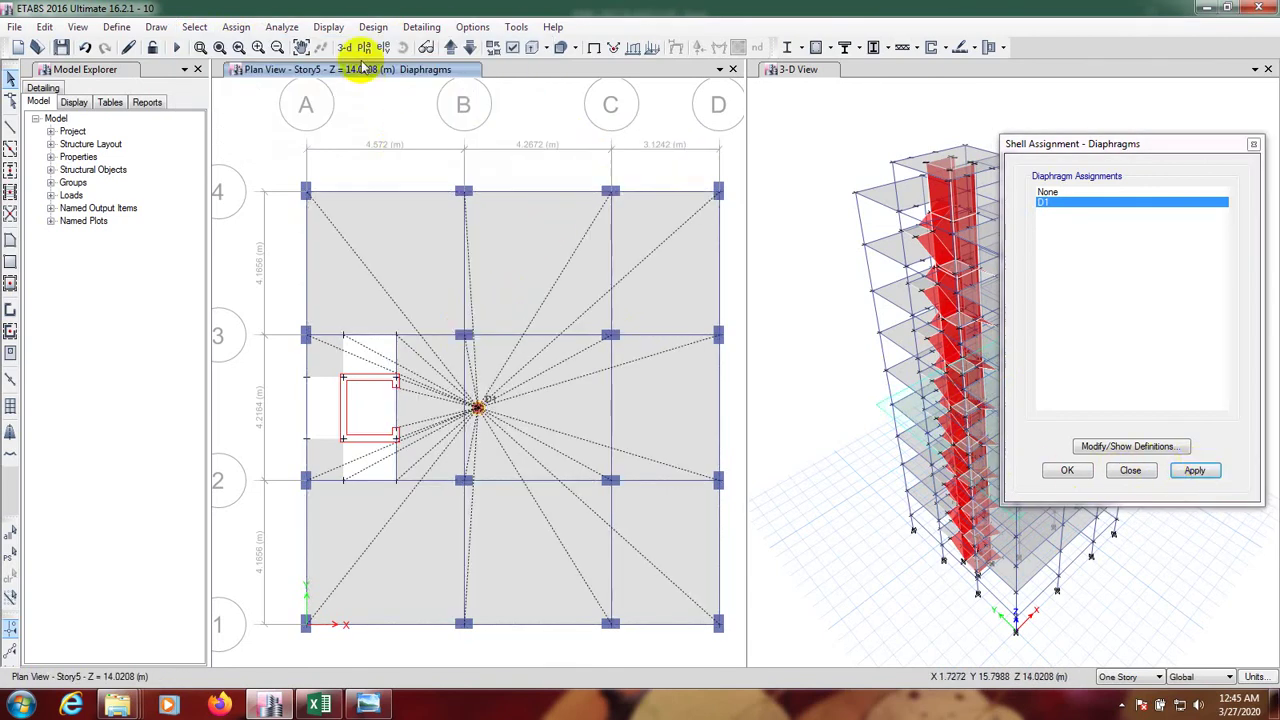
- Move up to Story6, pick joint B-3 and apply diaphragm D1
click(449, 50)
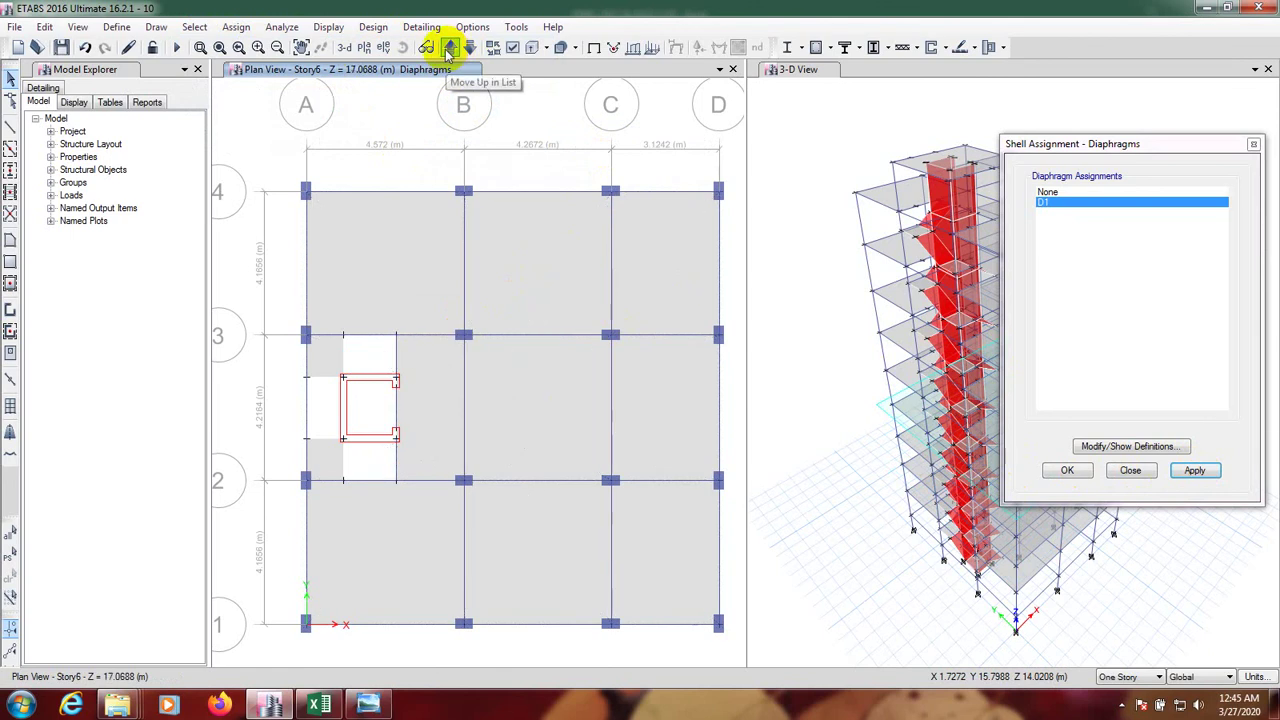
click(194, 27)
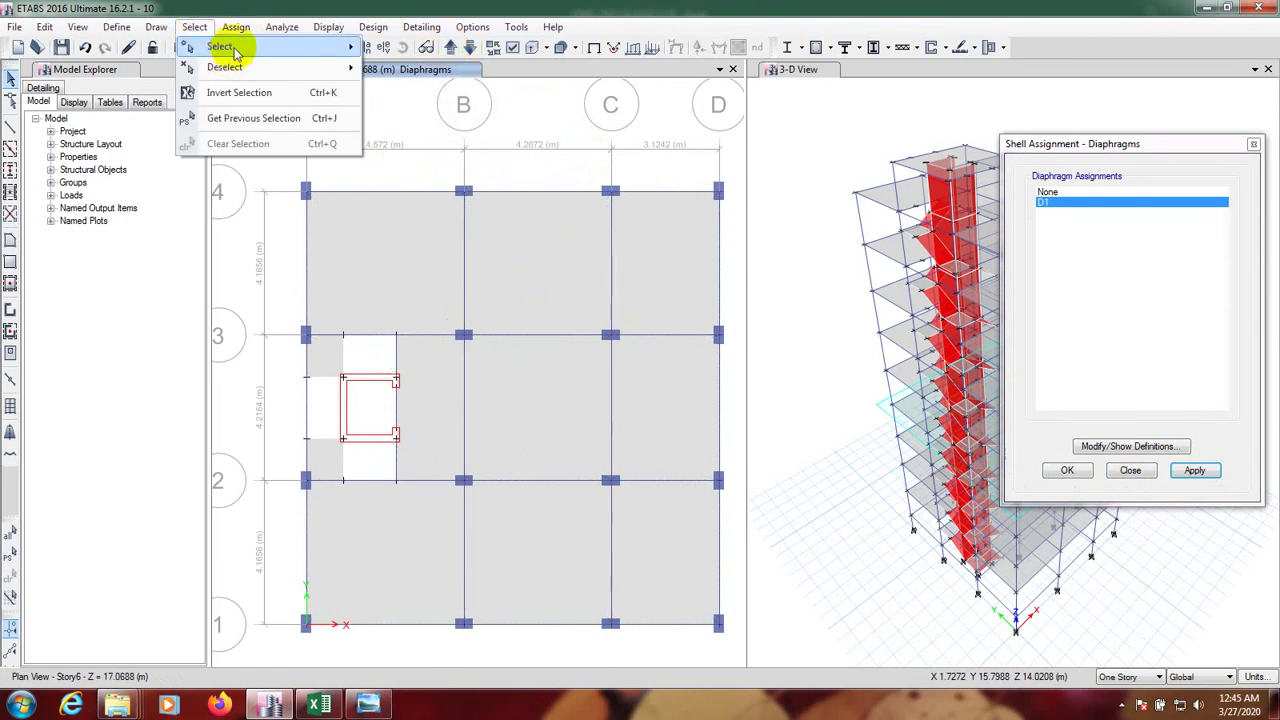
mouse_move(233, 50)
mouse_move(468, 131)
click(613, 150)
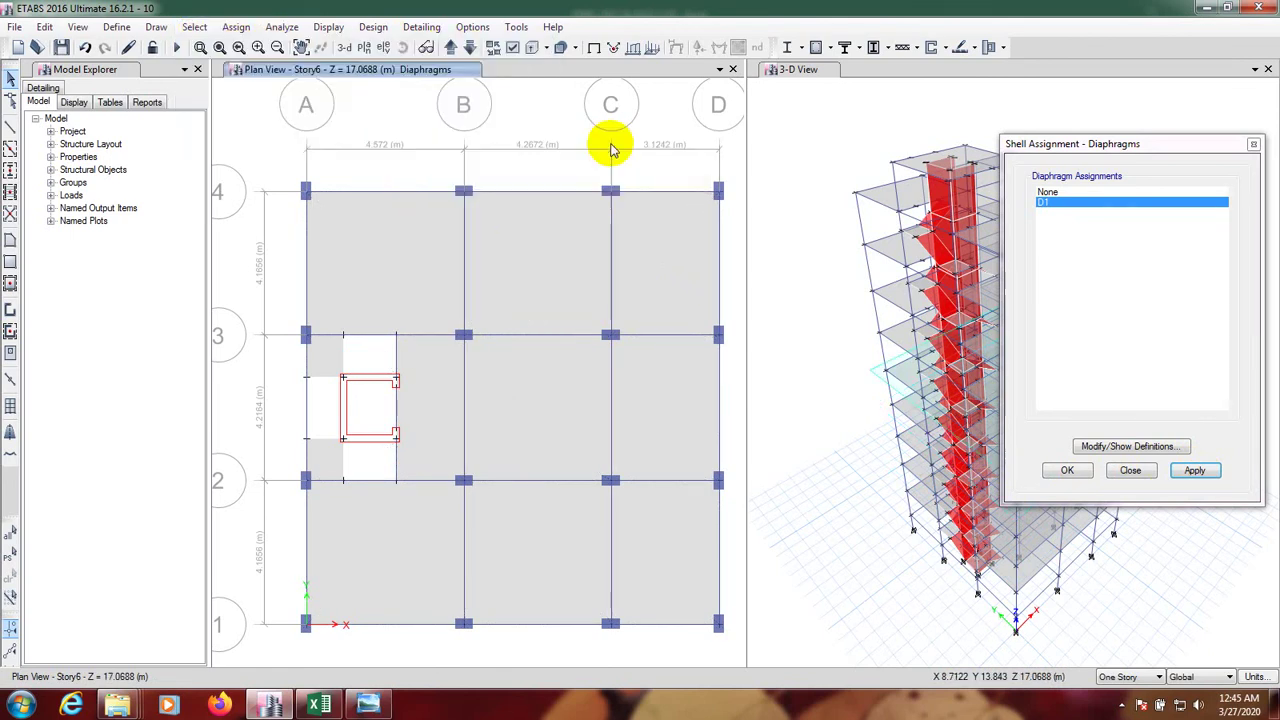
click(463, 335)
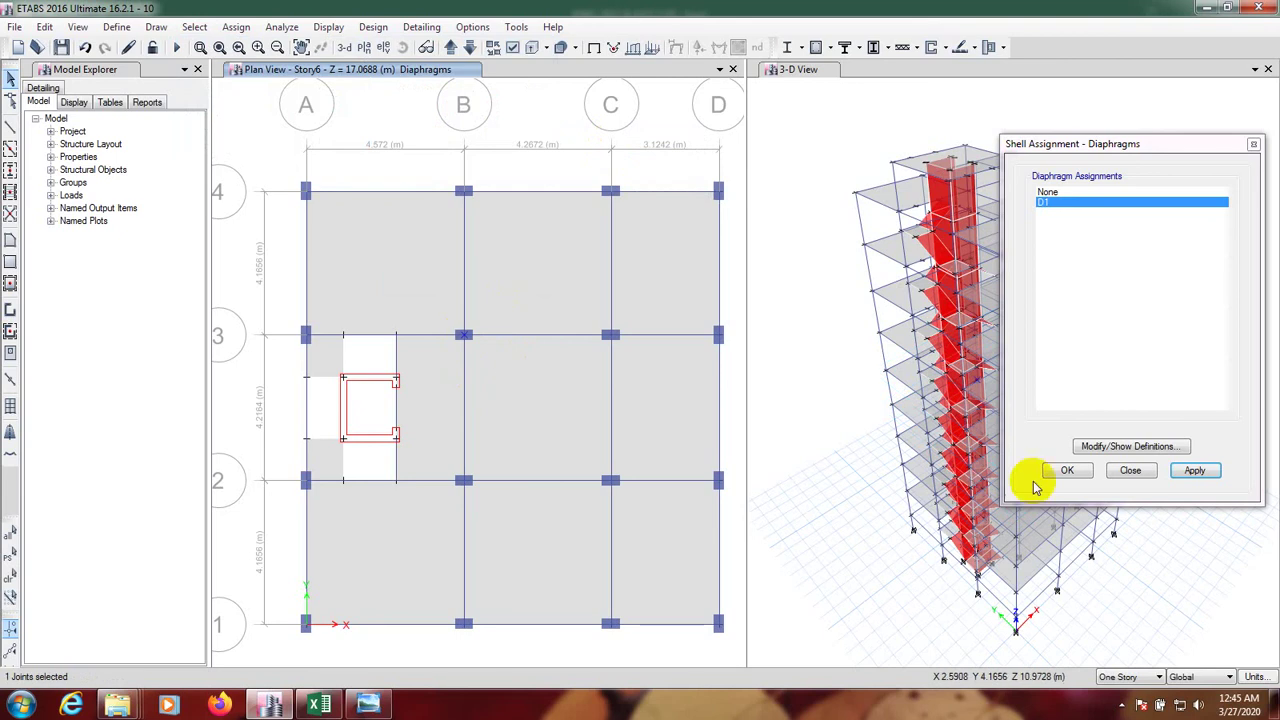
click(1195, 470)
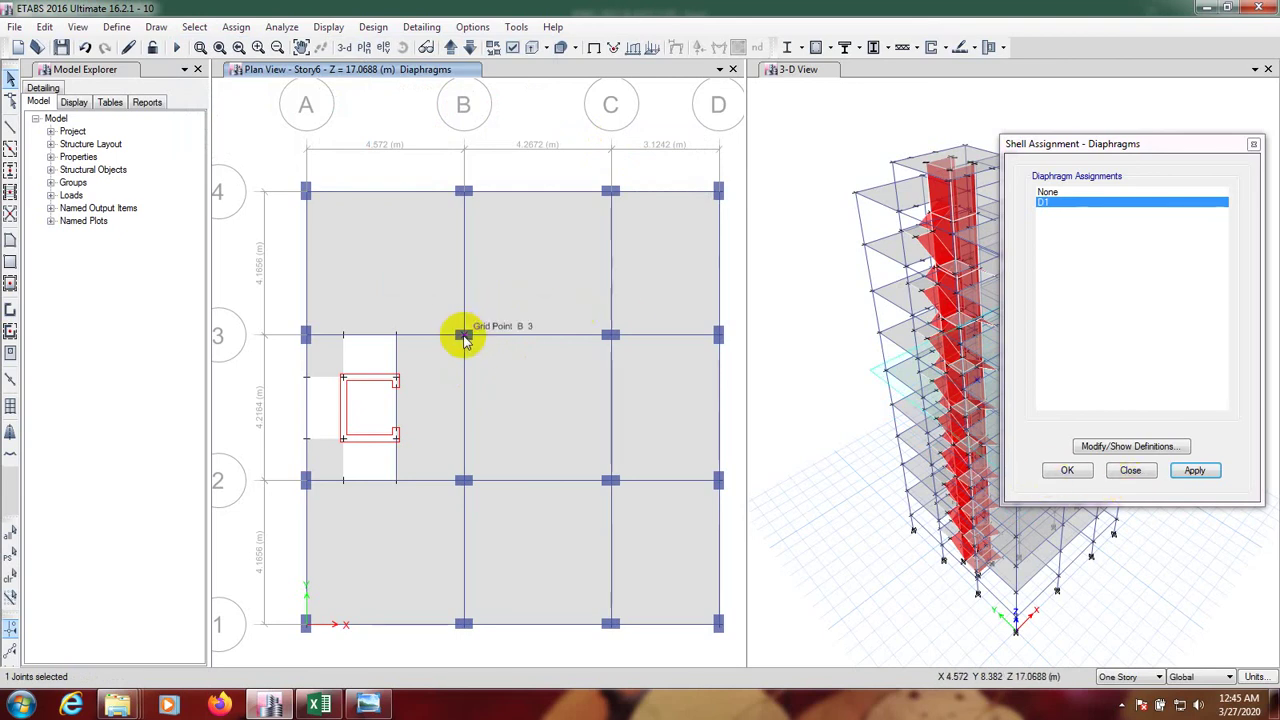
- Reselect the entire Story6 floor plane from one joint and assign D1 to it
click(194, 27)
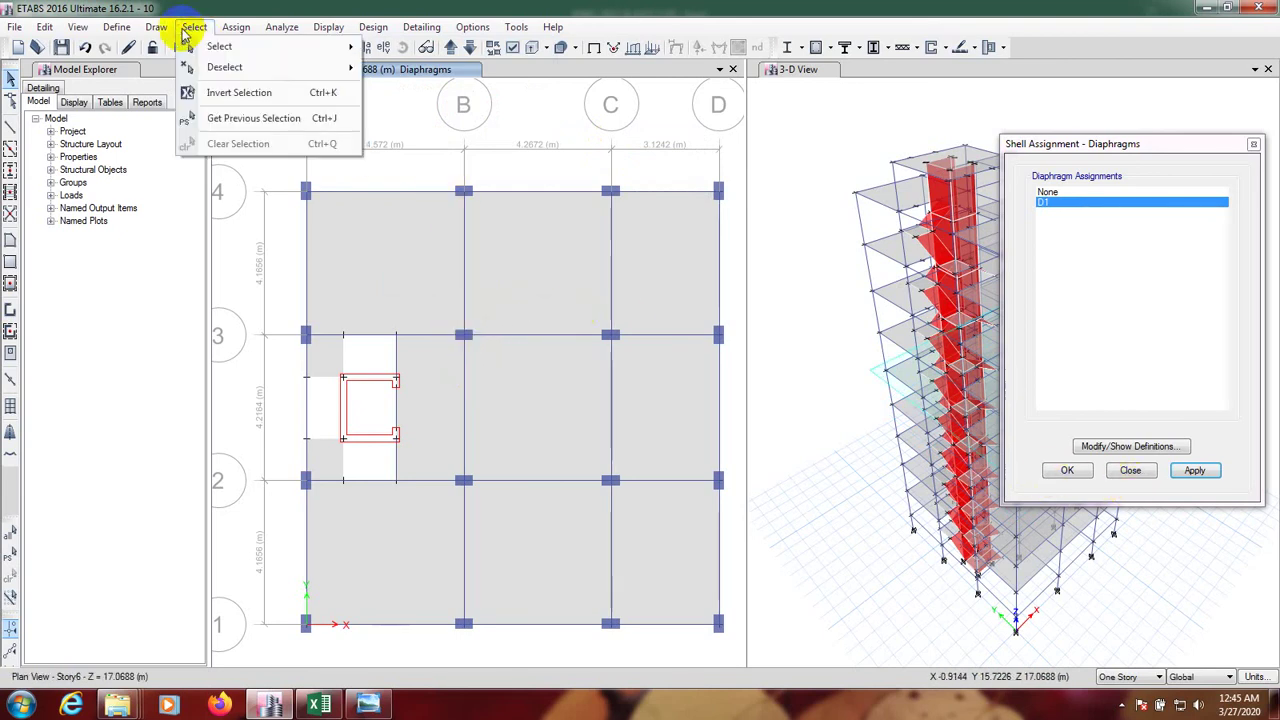
mouse_move(236, 27)
mouse_move(194, 27)
mouse_move(320, 46)
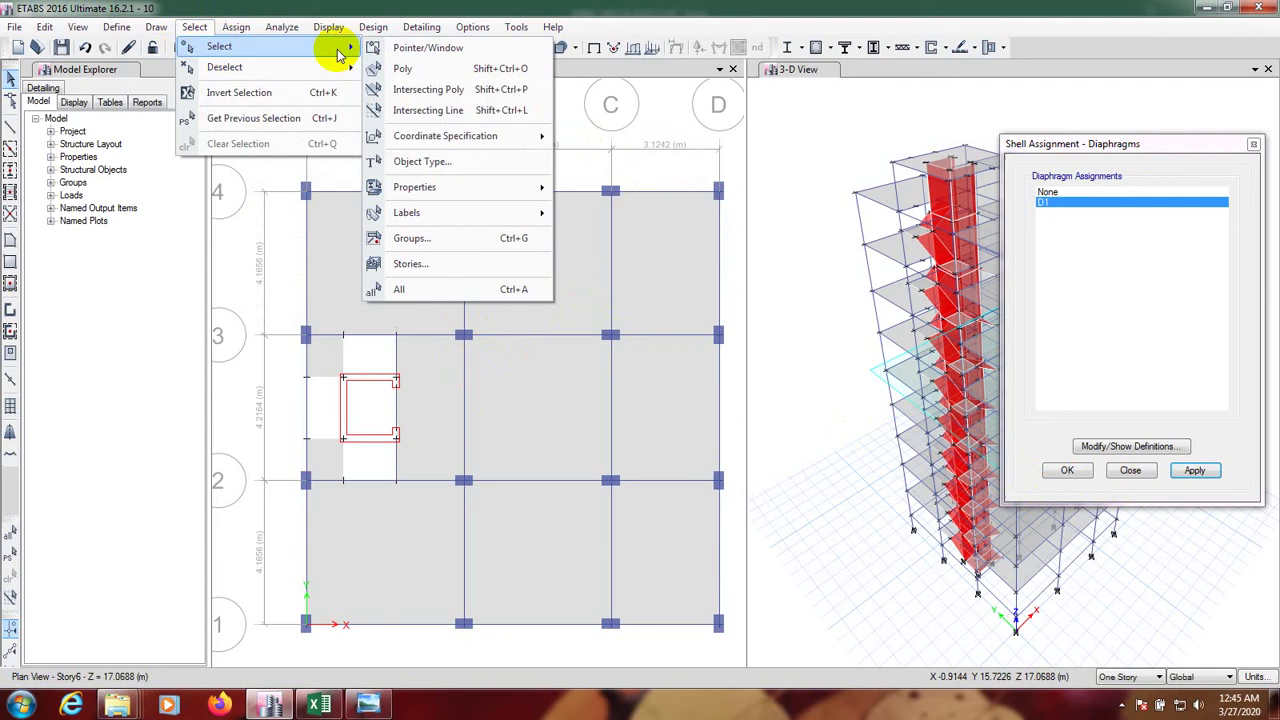
mouse_move(486, 136)
click(586, 140)
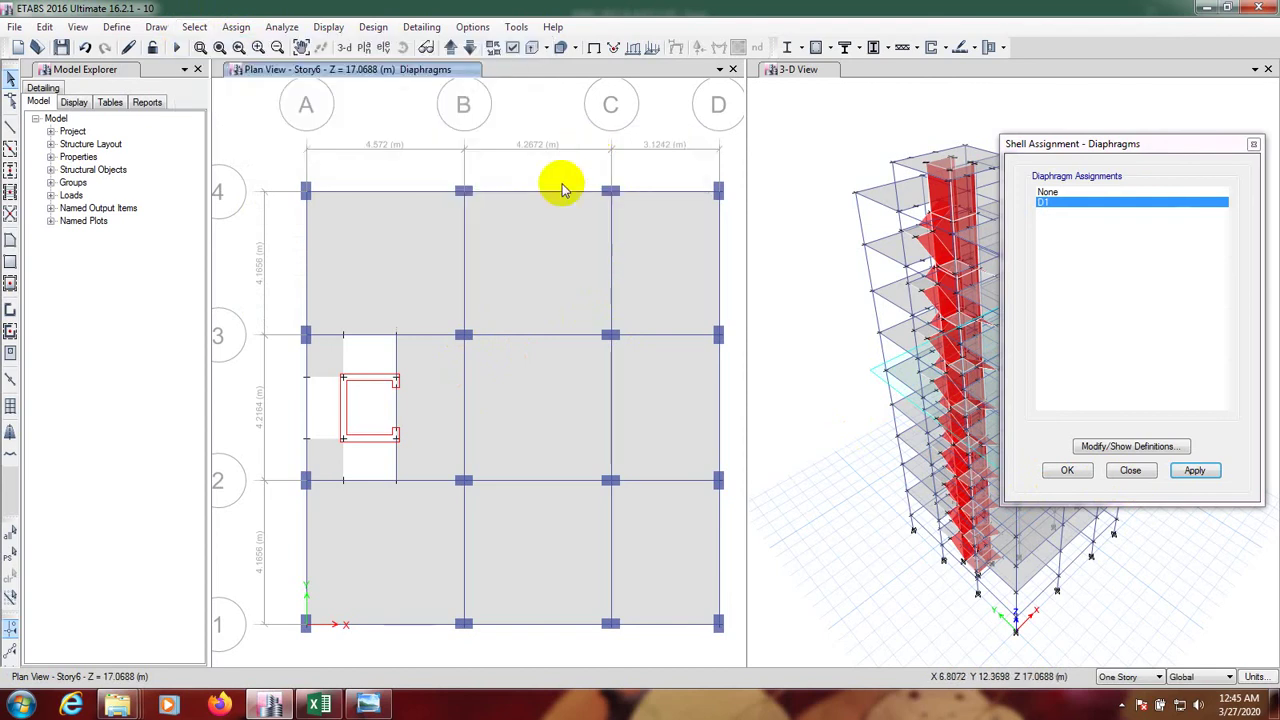
click(458, 191)
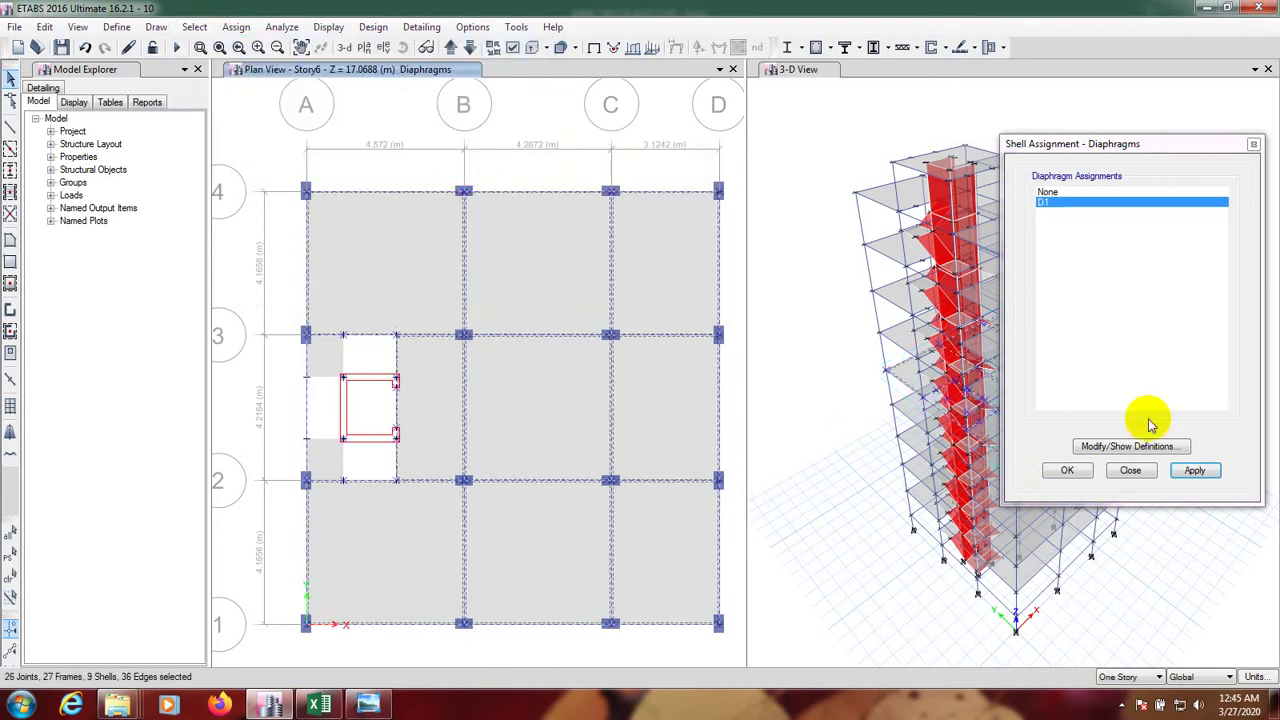
click(1194, 470)
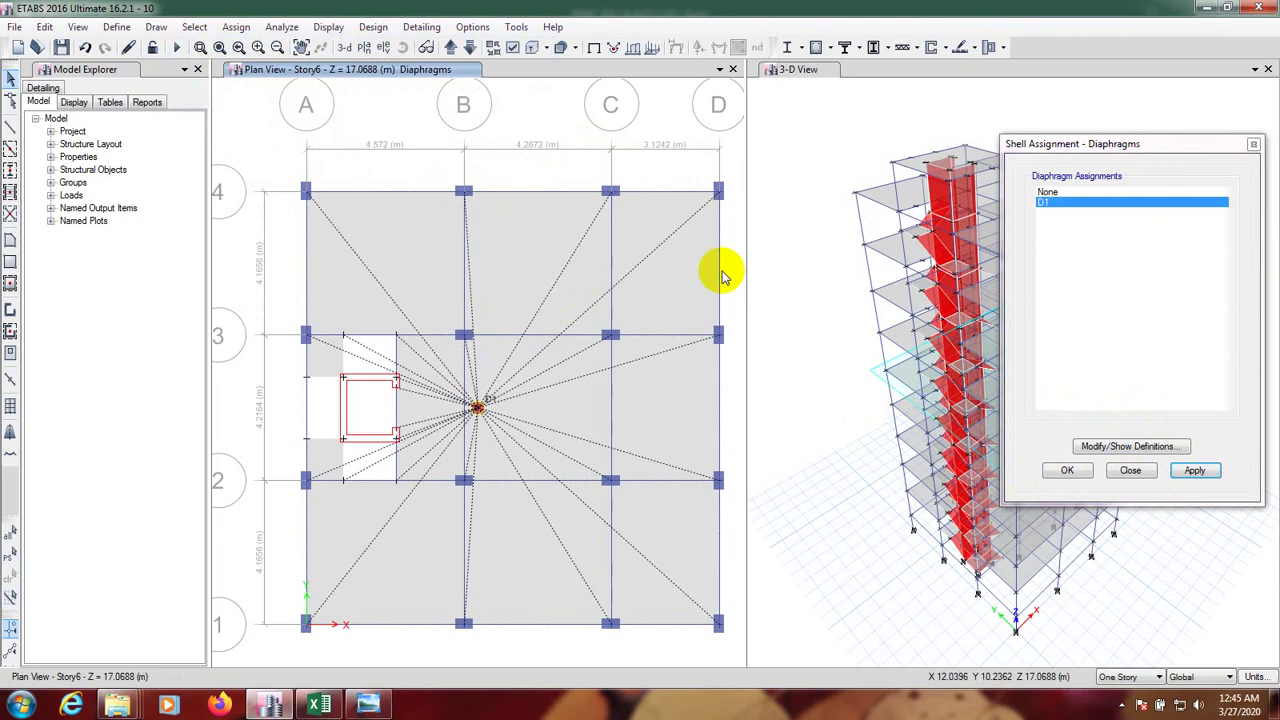
- Move up to Story7 and assign diaphragm D1 to its floor picked at joint B-3
click(450, 48)
click(193, 28)
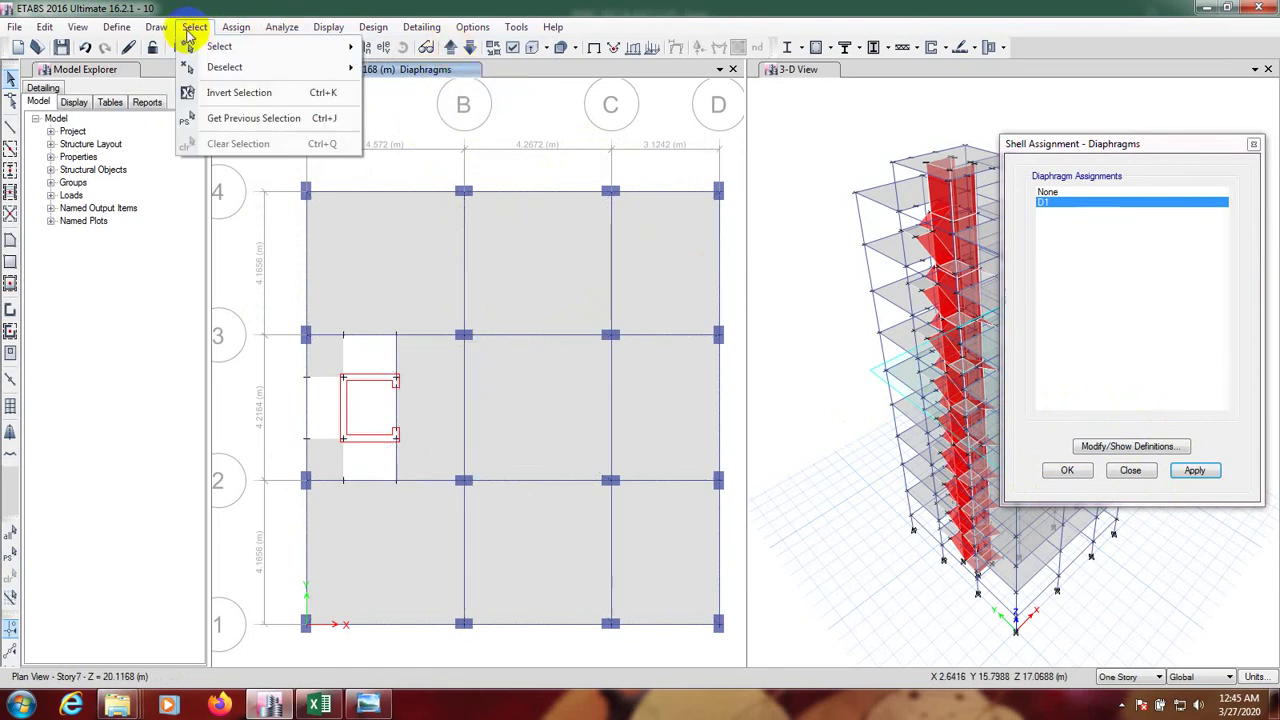
mouse_move(240, 46)
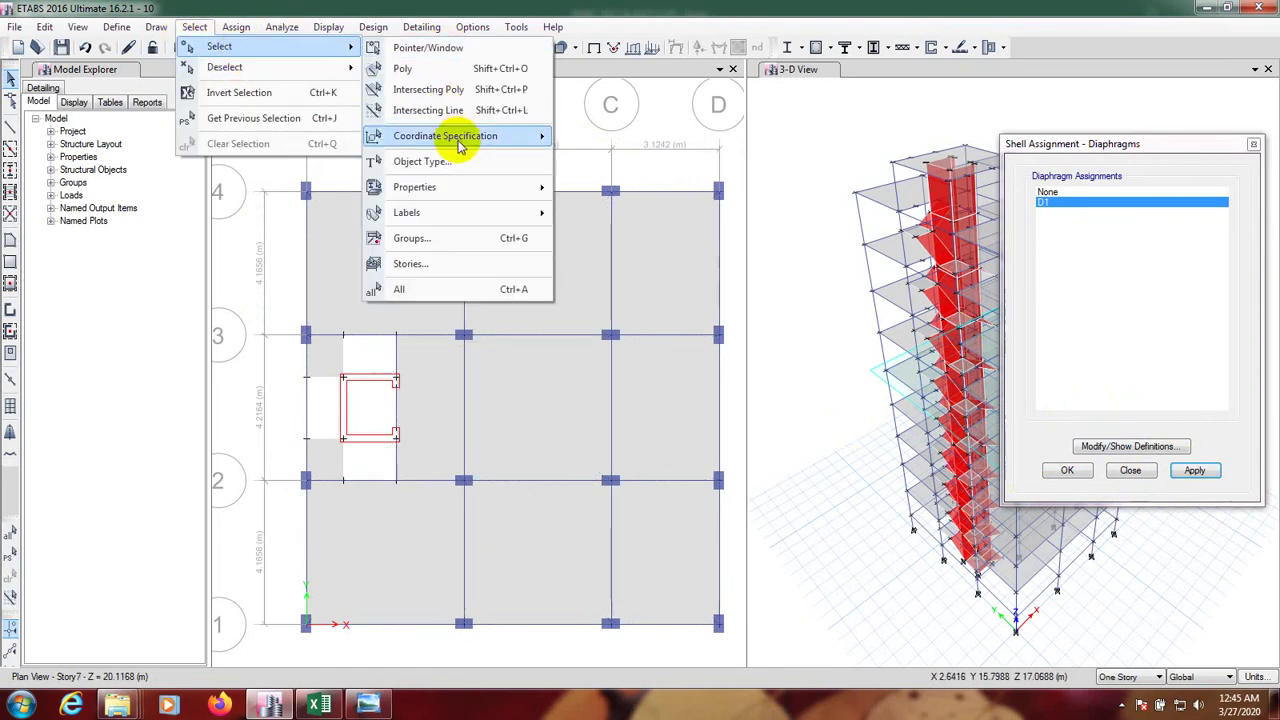
mouse_move(528, 145)
click(612, 142)
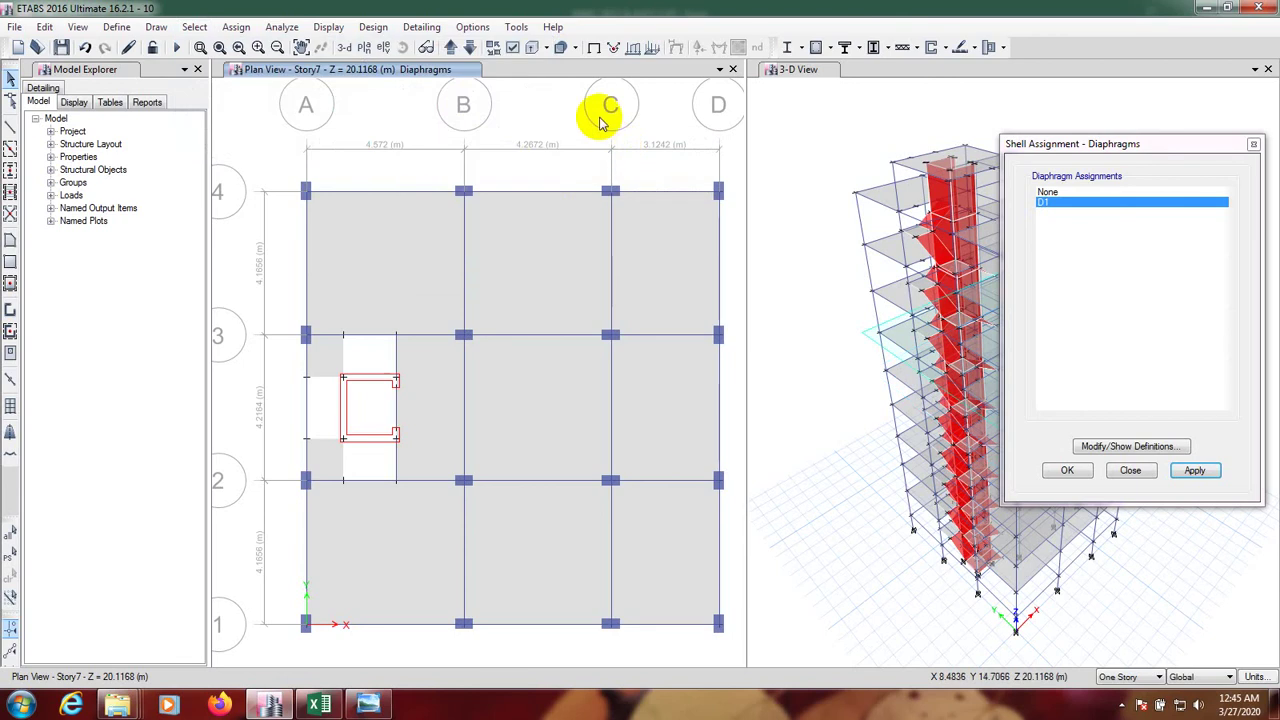
click(463, 337)
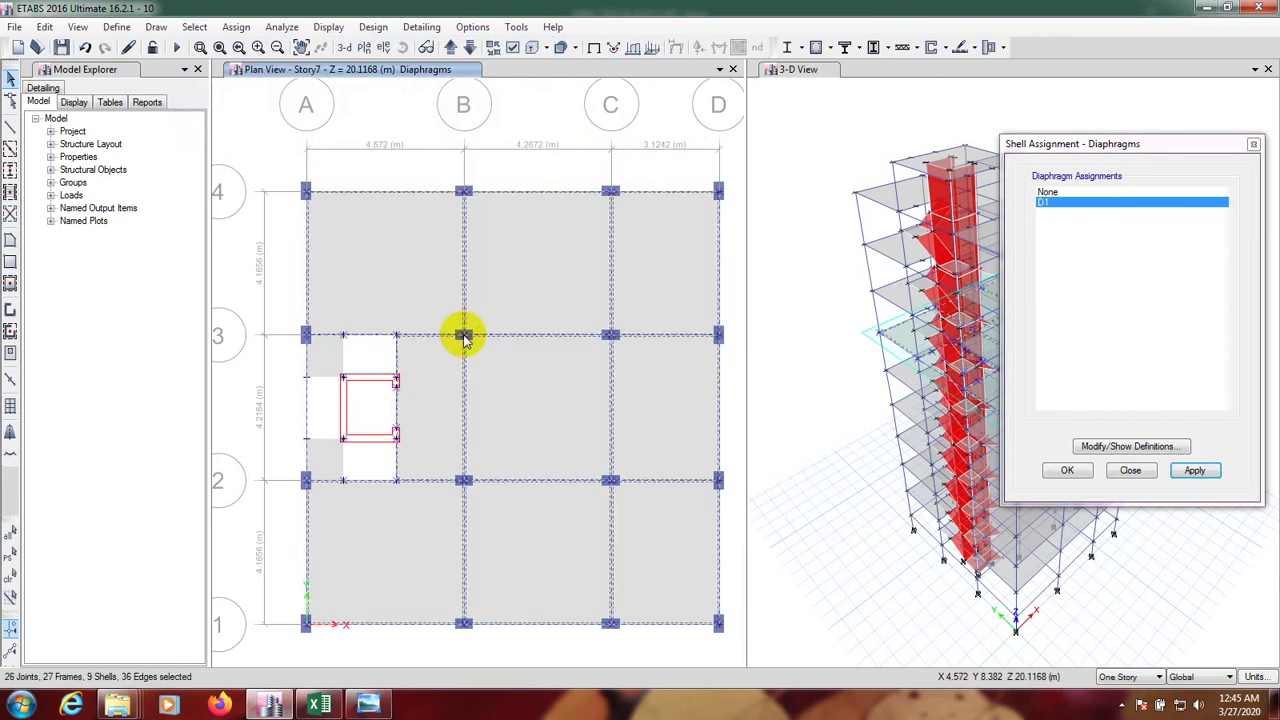
click(1198, 472)
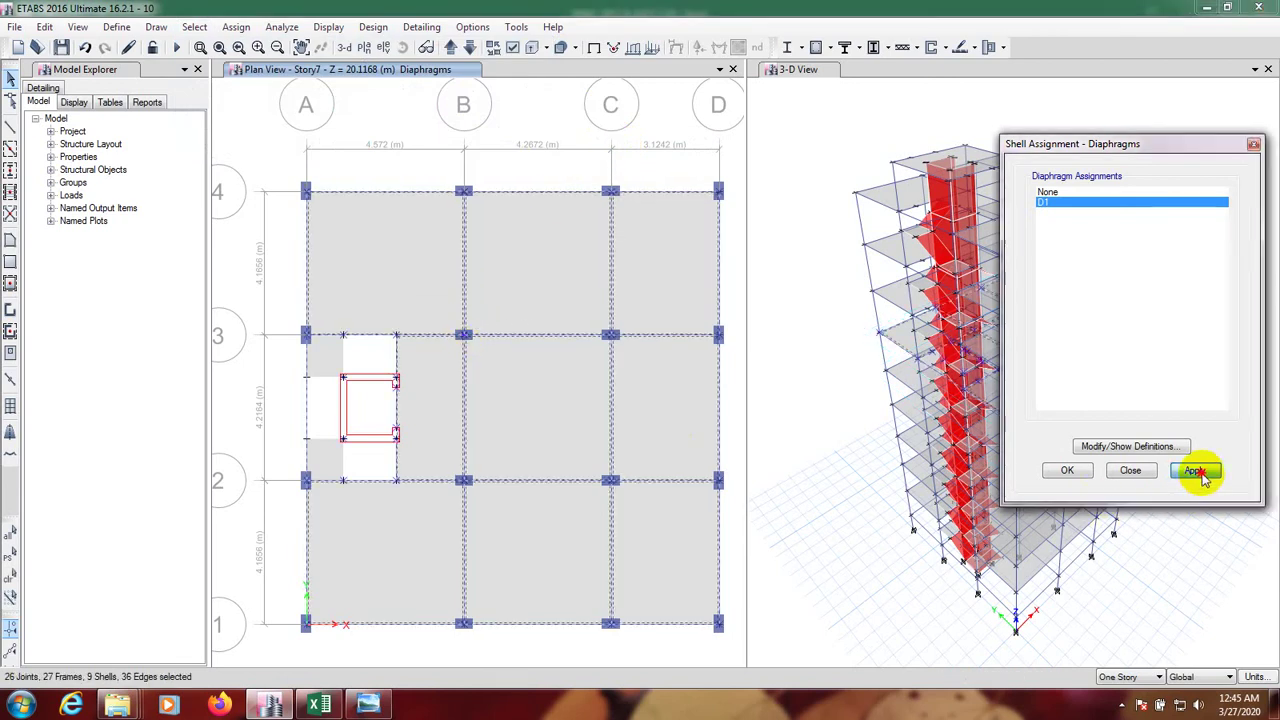
- Move up to Story8 and assign diaphragm D1 to its whole floor plane
click(452, 47)
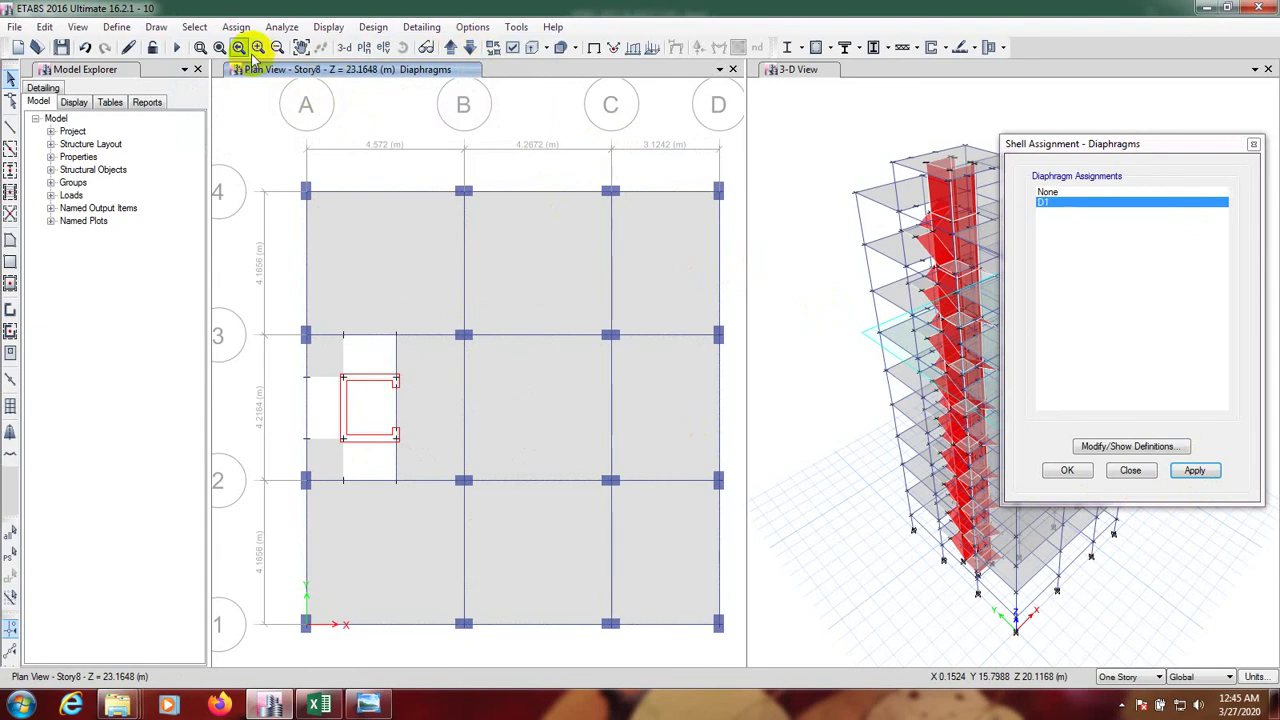
click(194, 27)
mouse_move(222, 46)
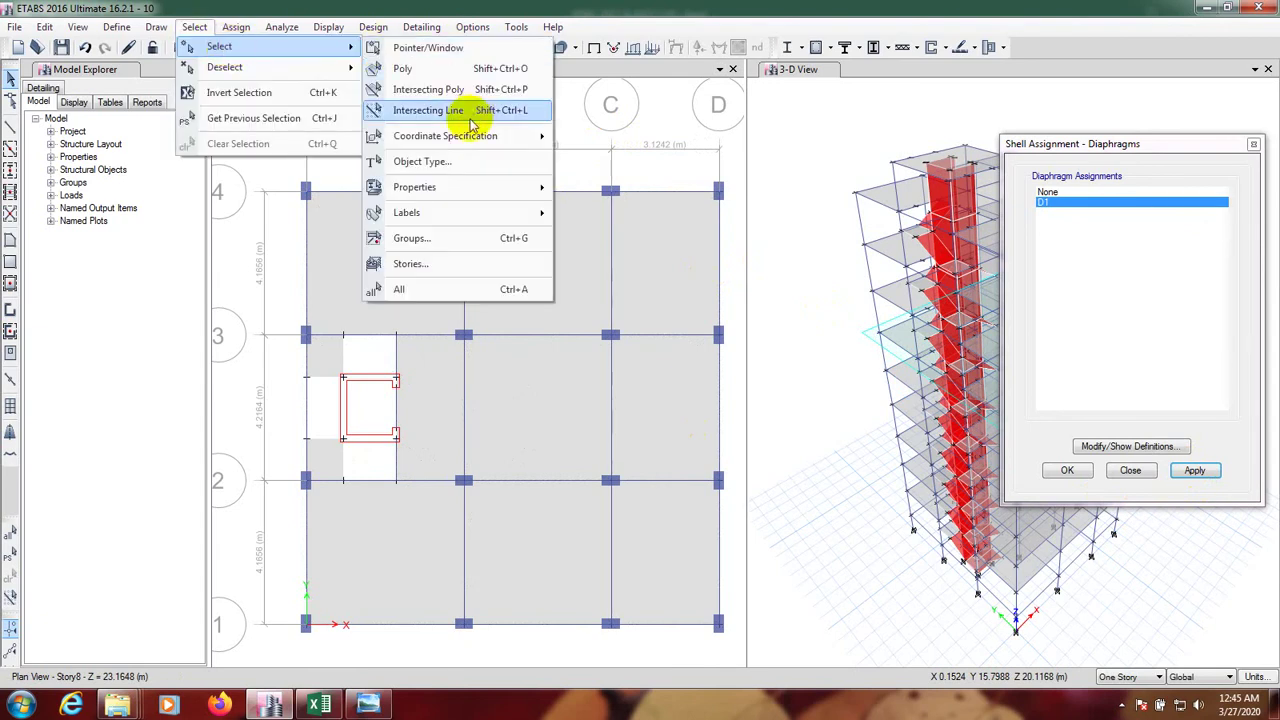
mouse_move(480, 137)
click(610, 139)
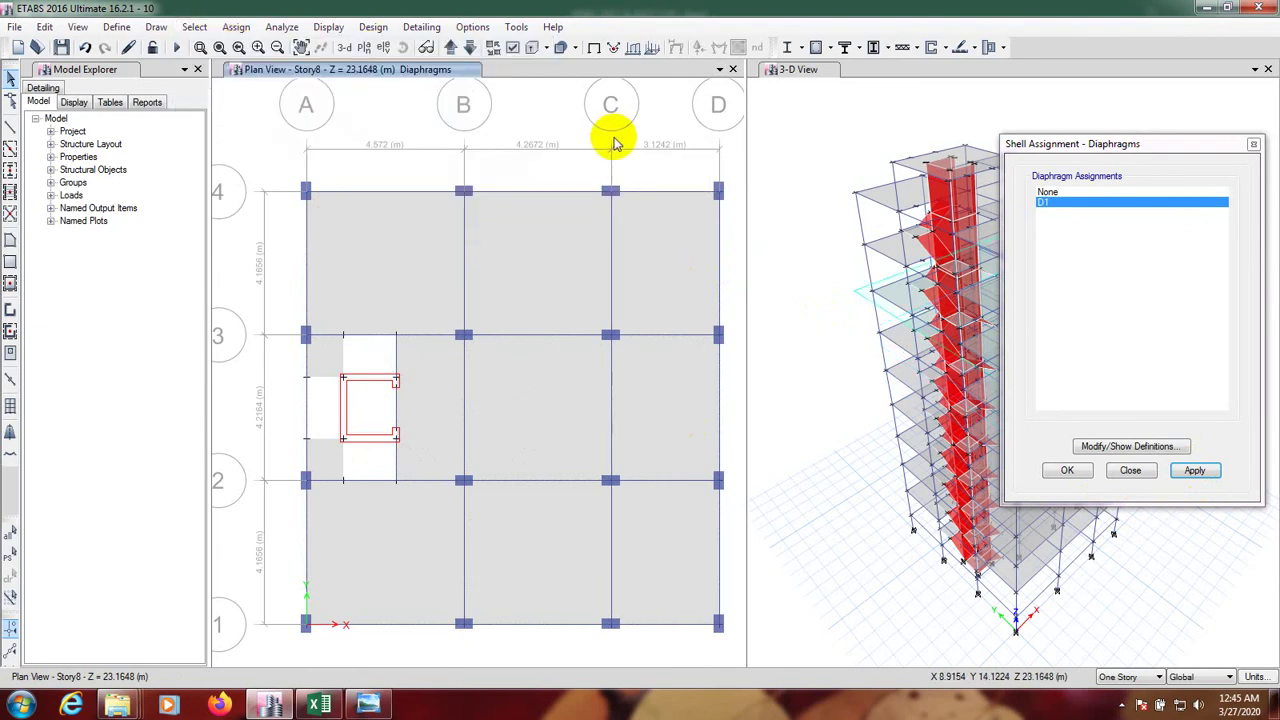
click(460, 334)
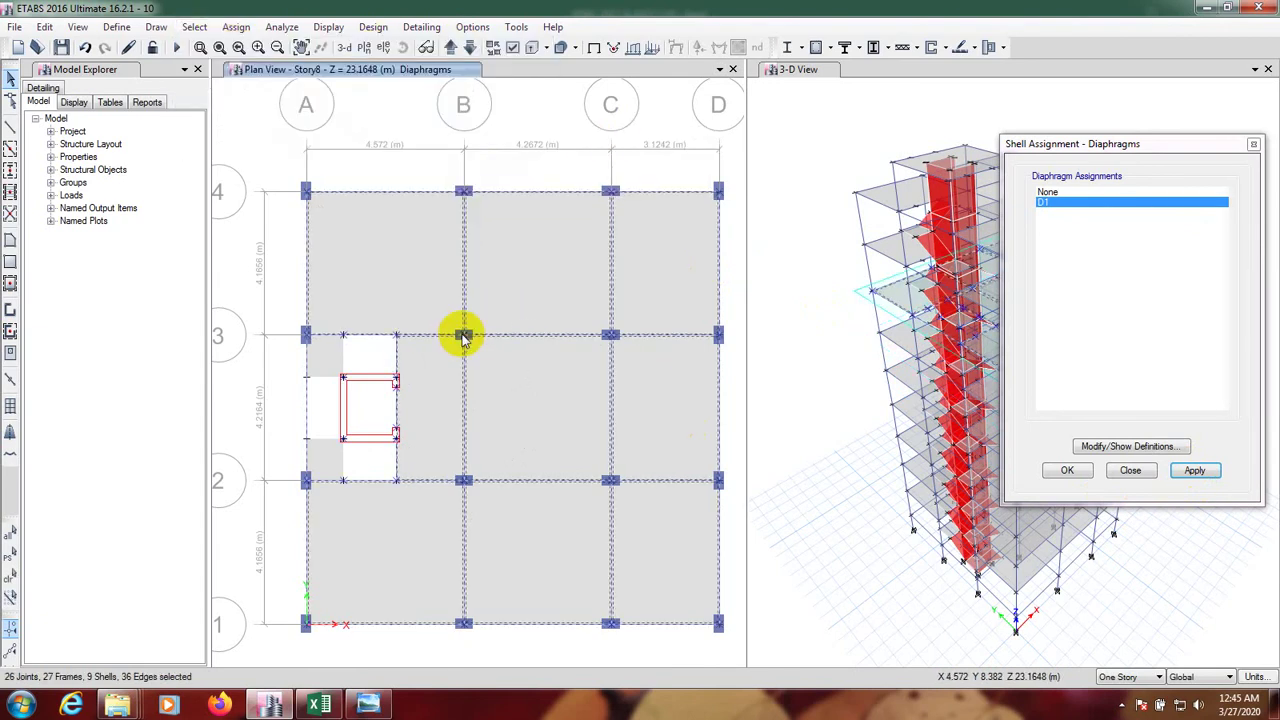
click(1192, 470)
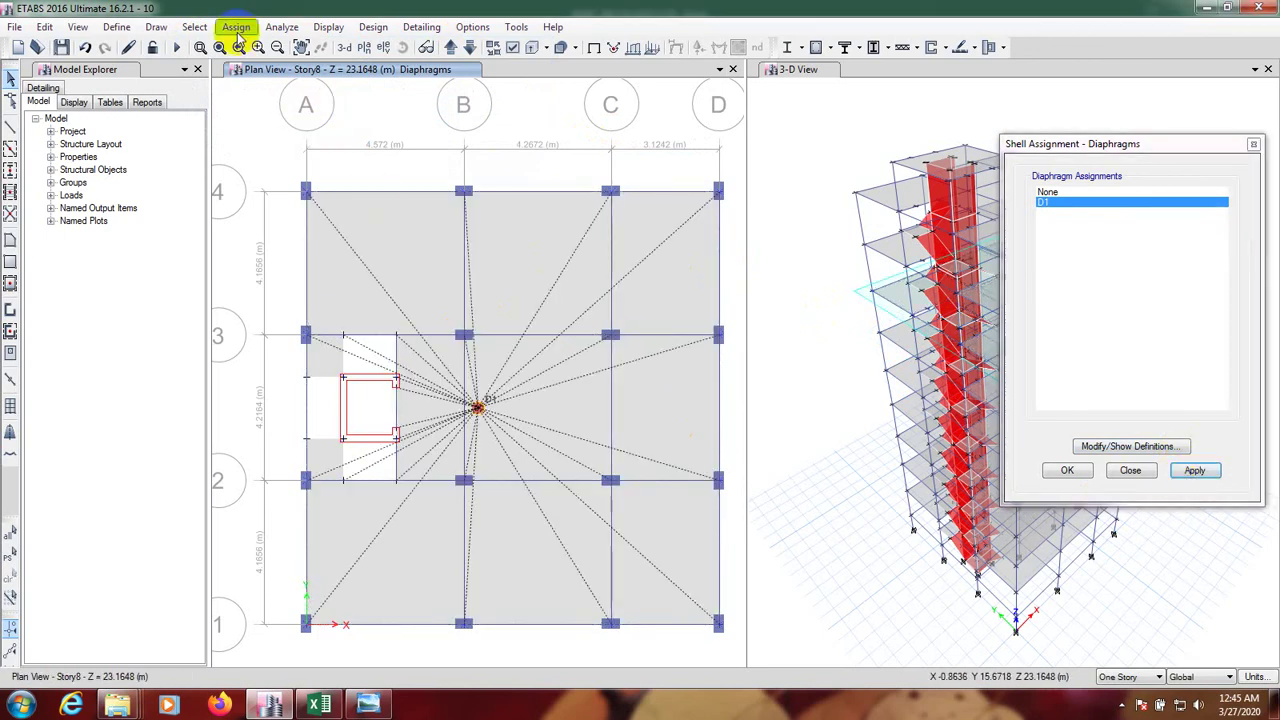
- Move up to Story9 and assign diaphragm D1 to its whole floor plane
click(450, 47)
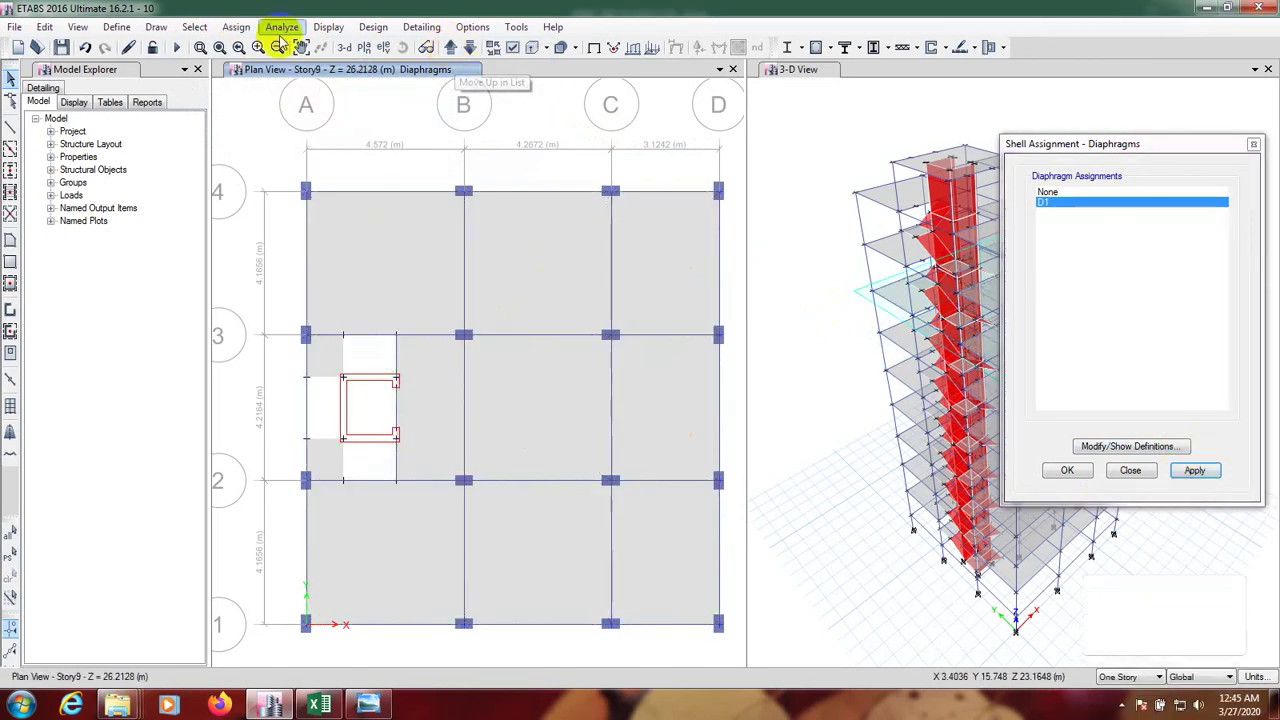
click(236, 26)
mouse_move(284, 92)
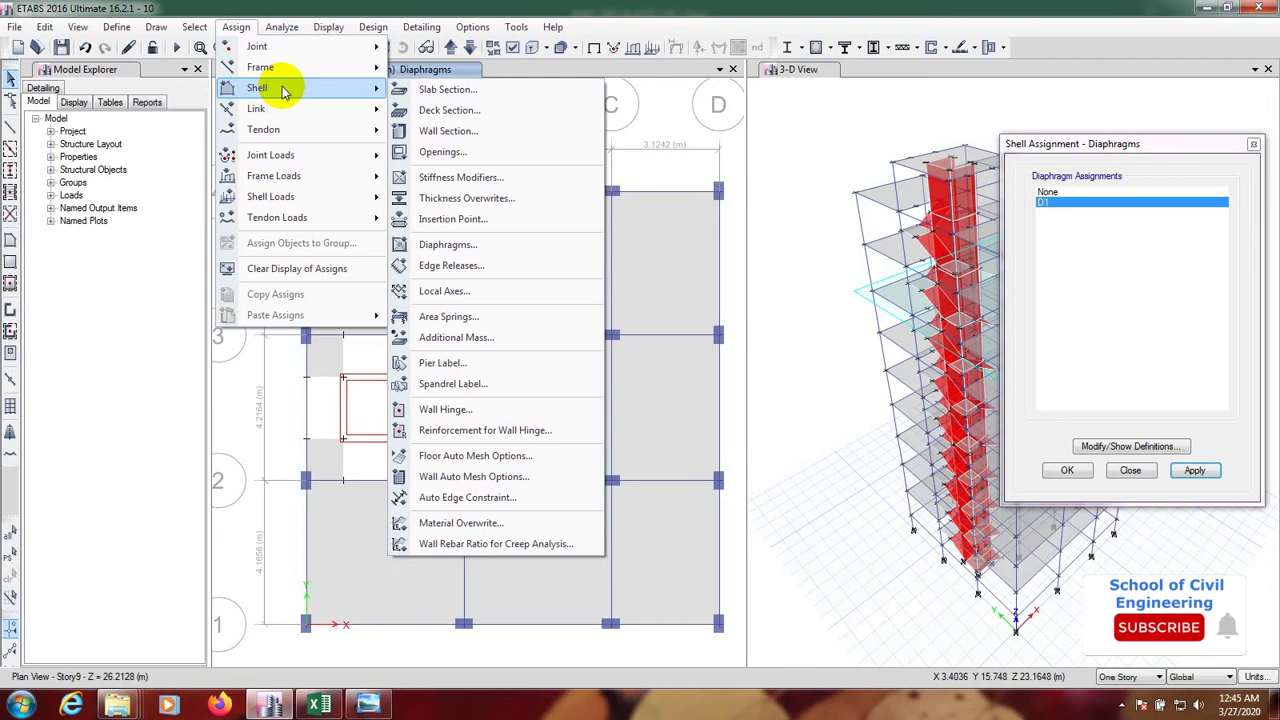
mouse_move(192, 26)
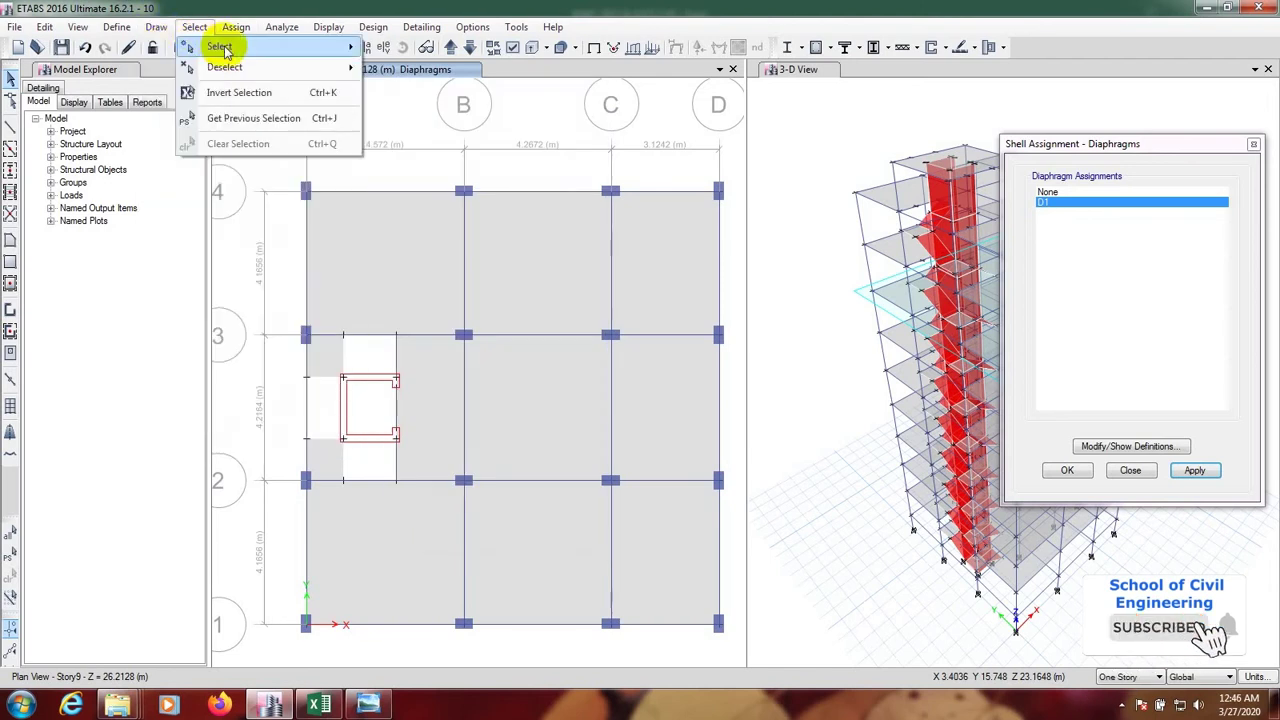
mouse_move(243, 46)
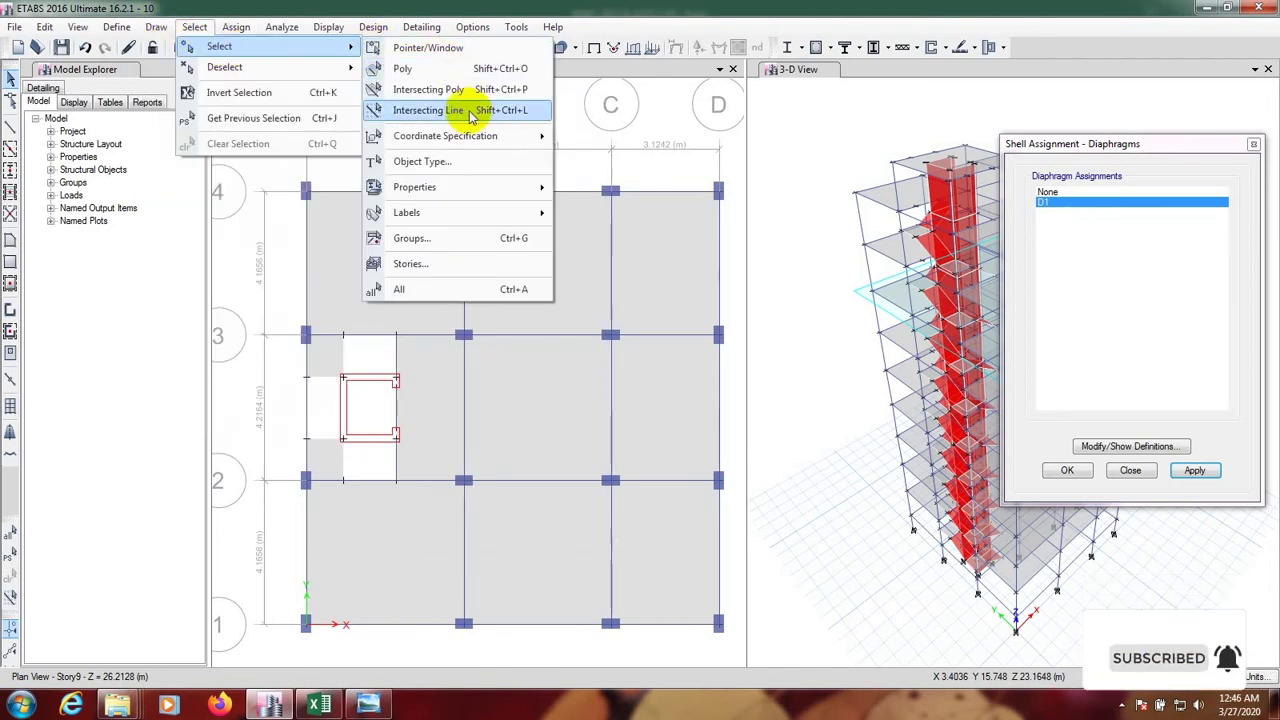
mouse_move(497, 138)
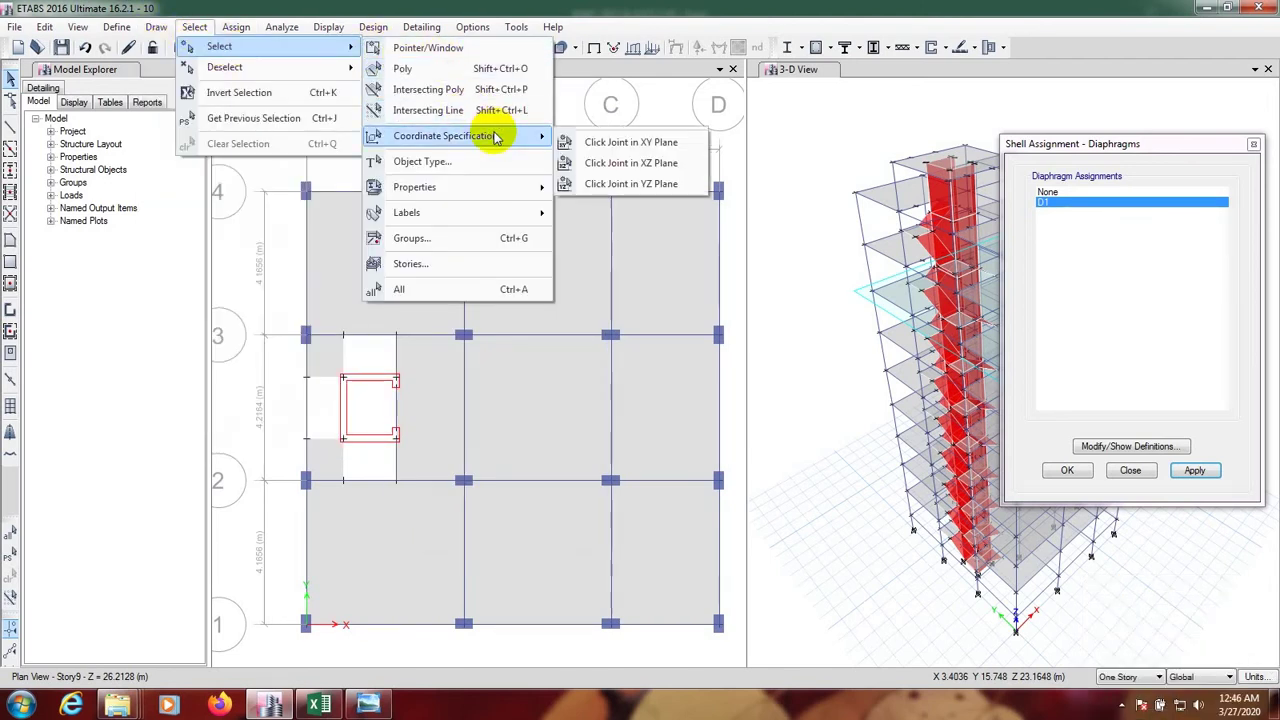
click(627, 143)
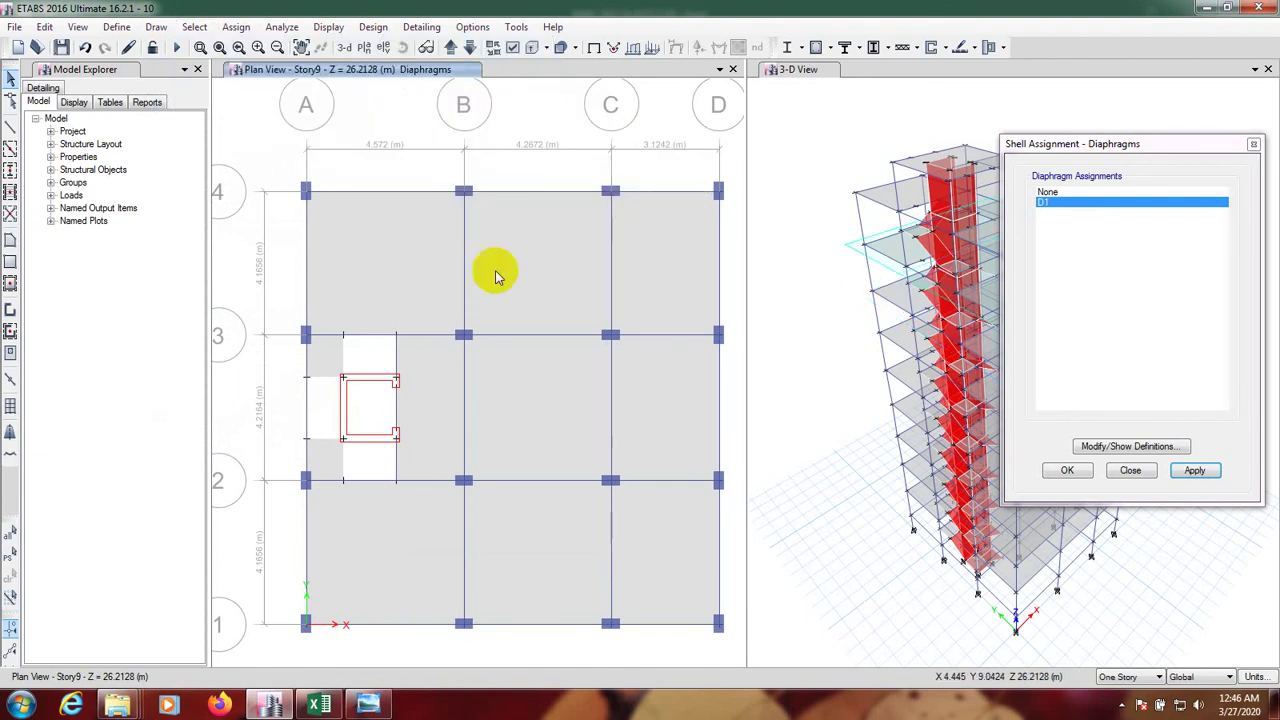
click(462, 336)
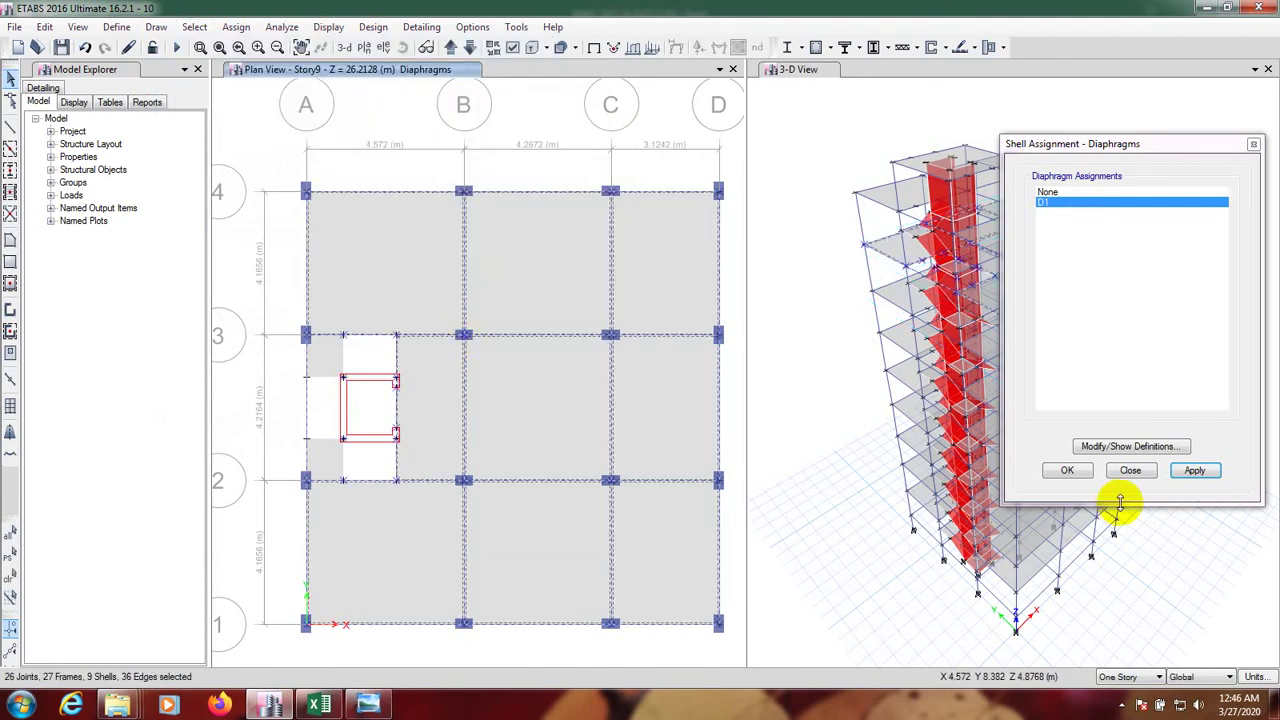
click(1195, 470)
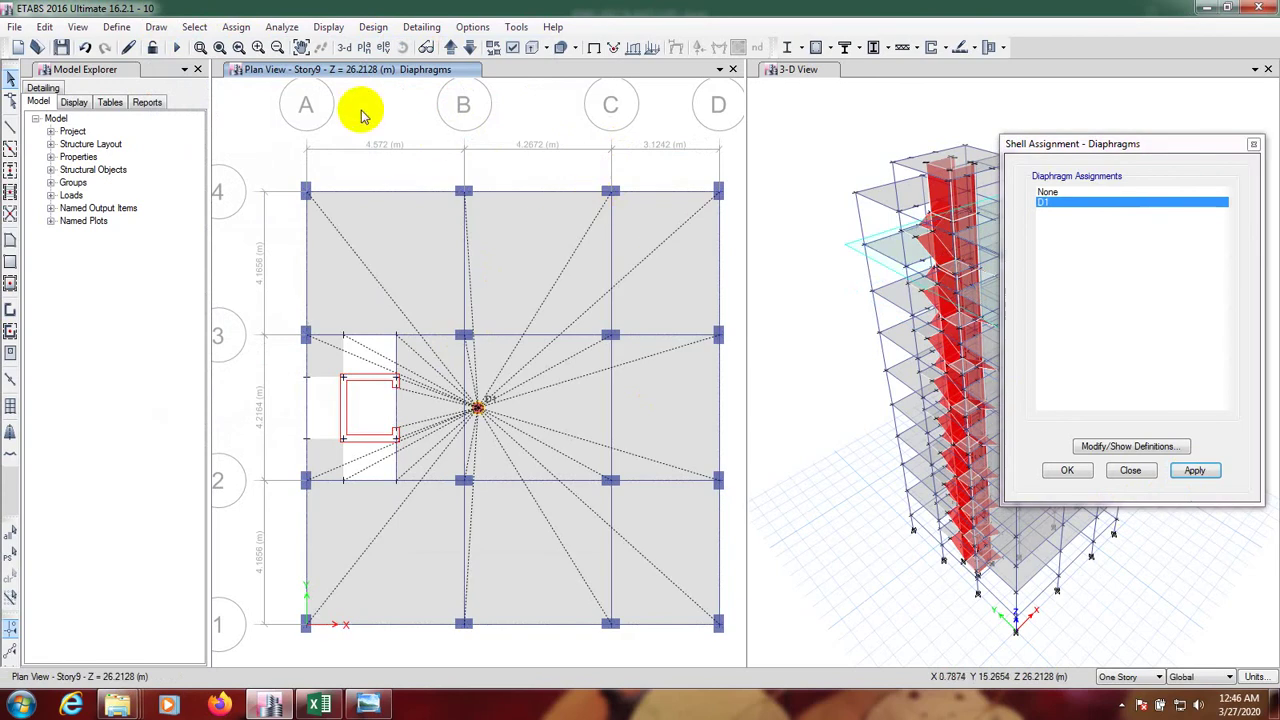
- Move up to Story10 and assign diaphragm D1 to its whole floor plane
click(450, 49)
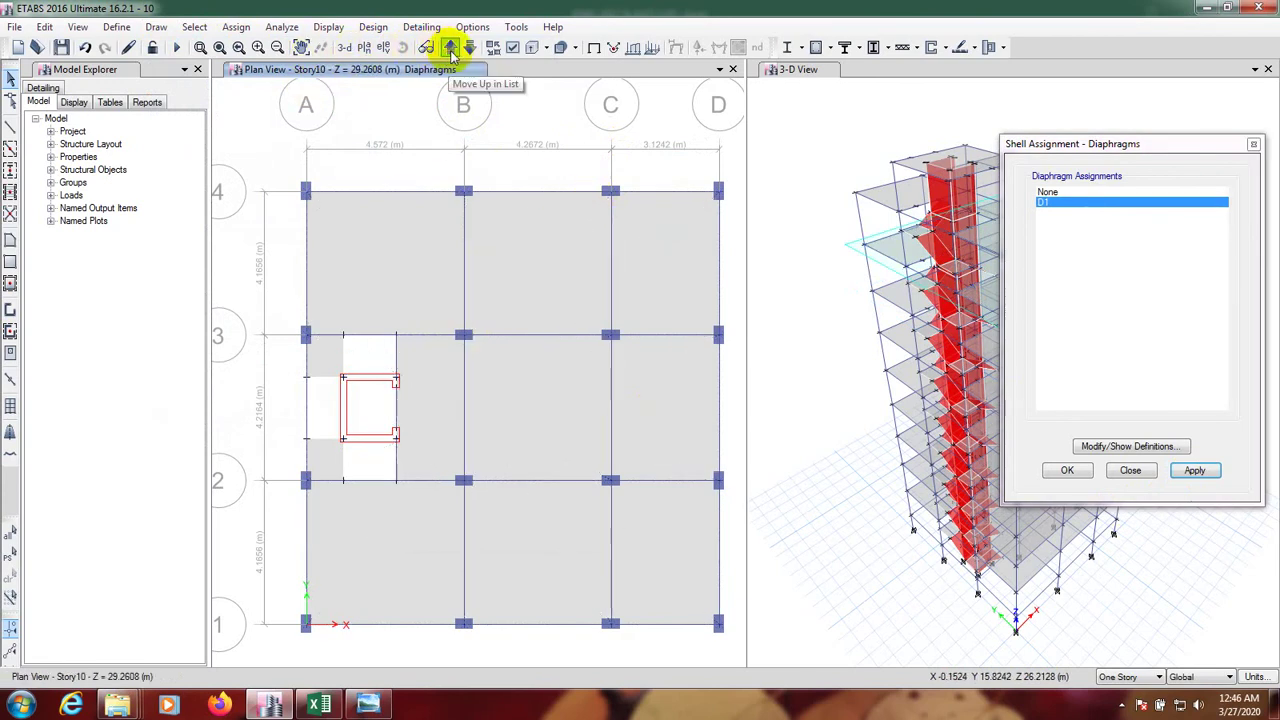
click(194, 28)
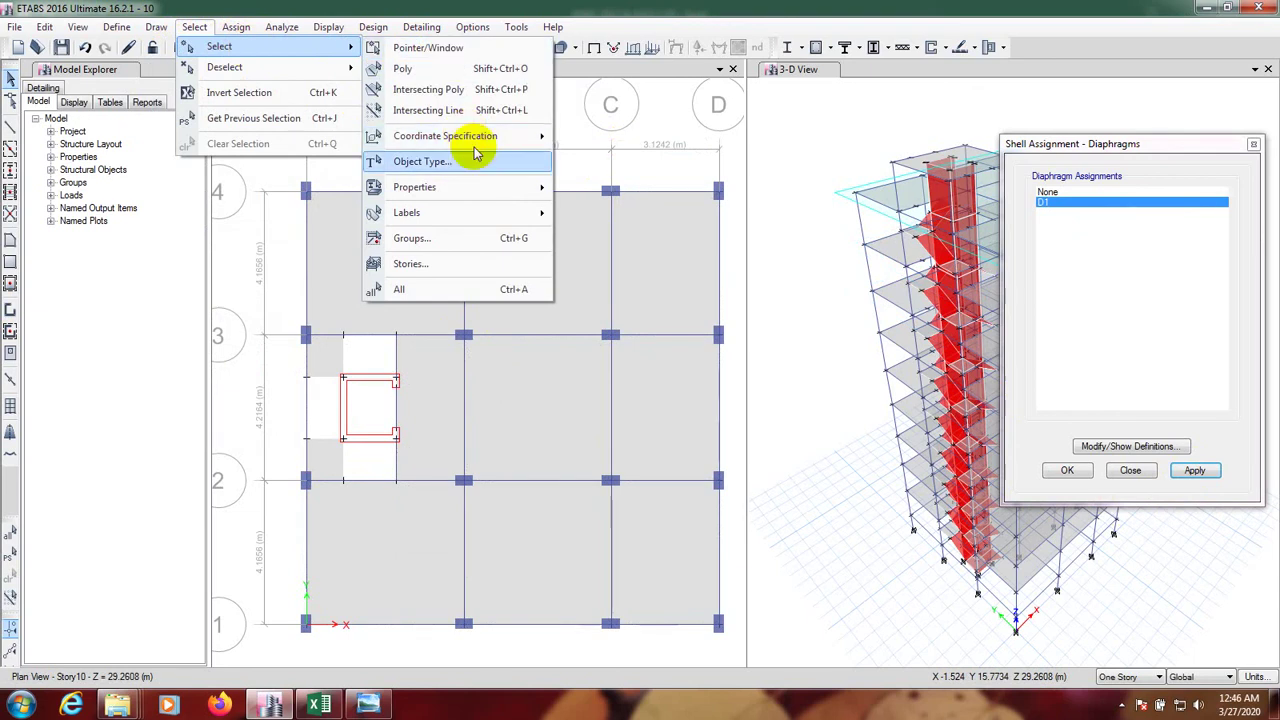
mouse_move(537, 137)
click(588, 137)
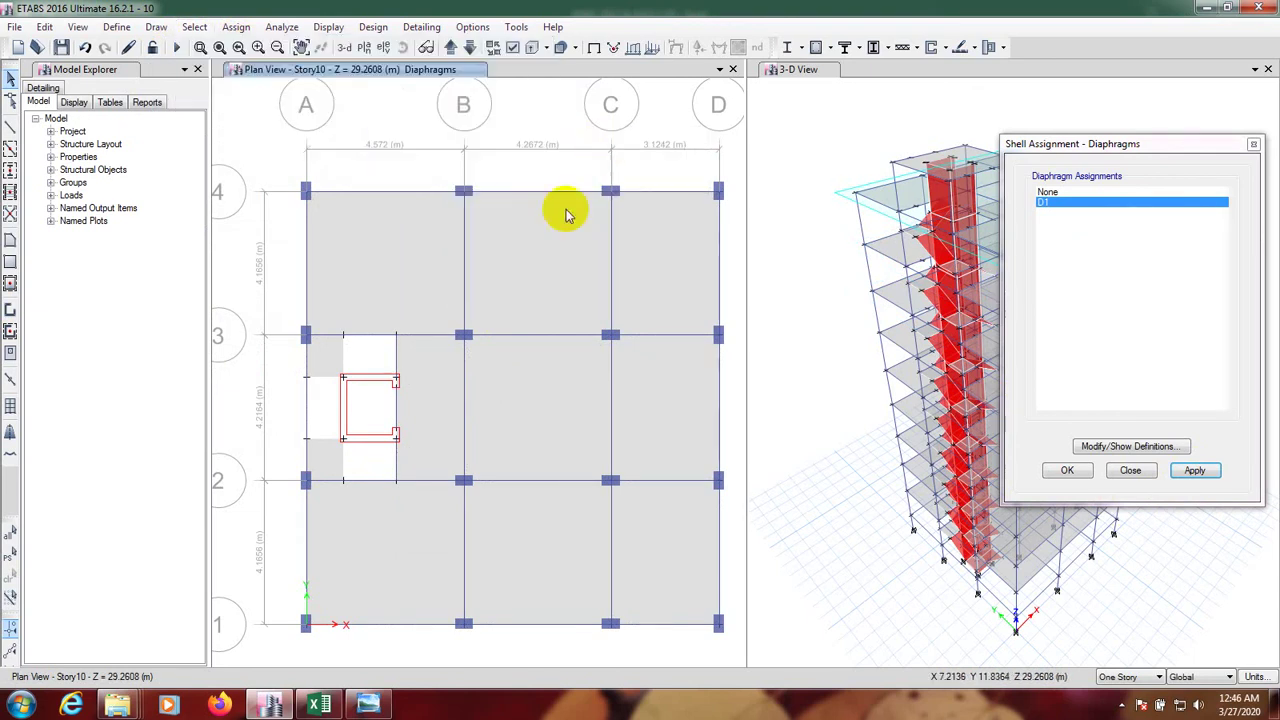
click(463, 195)
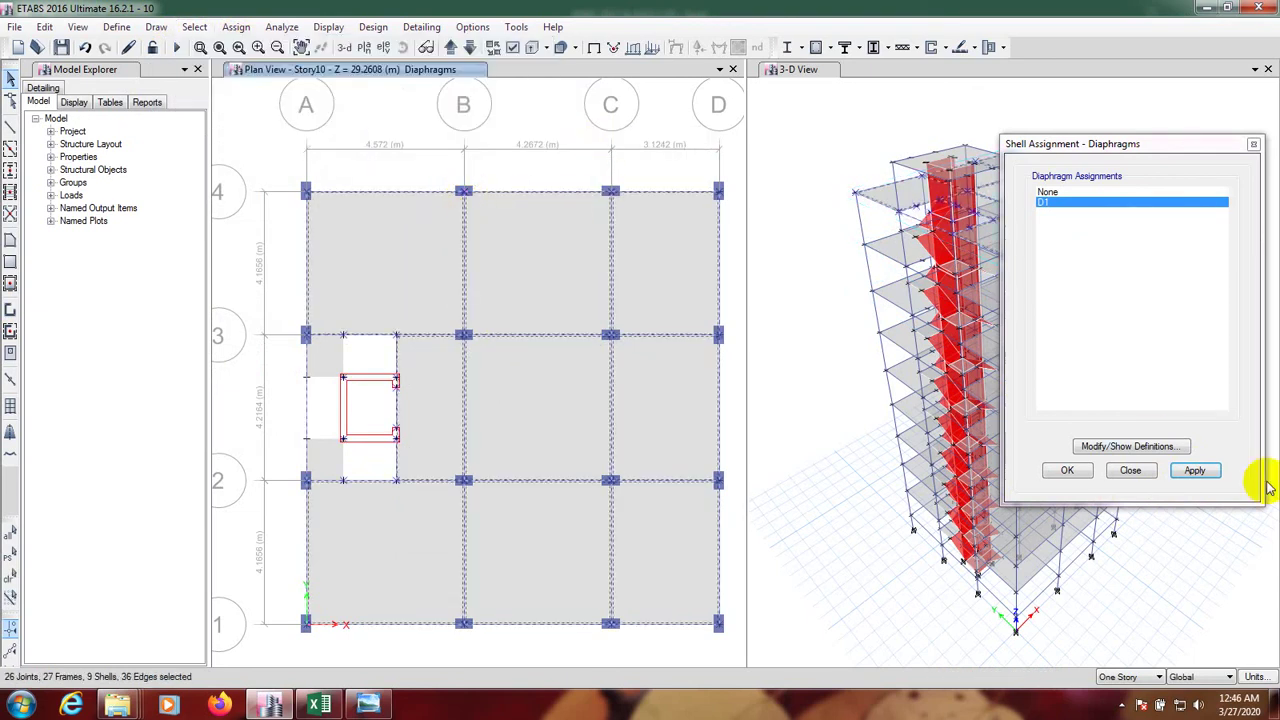
click(1196, 470)
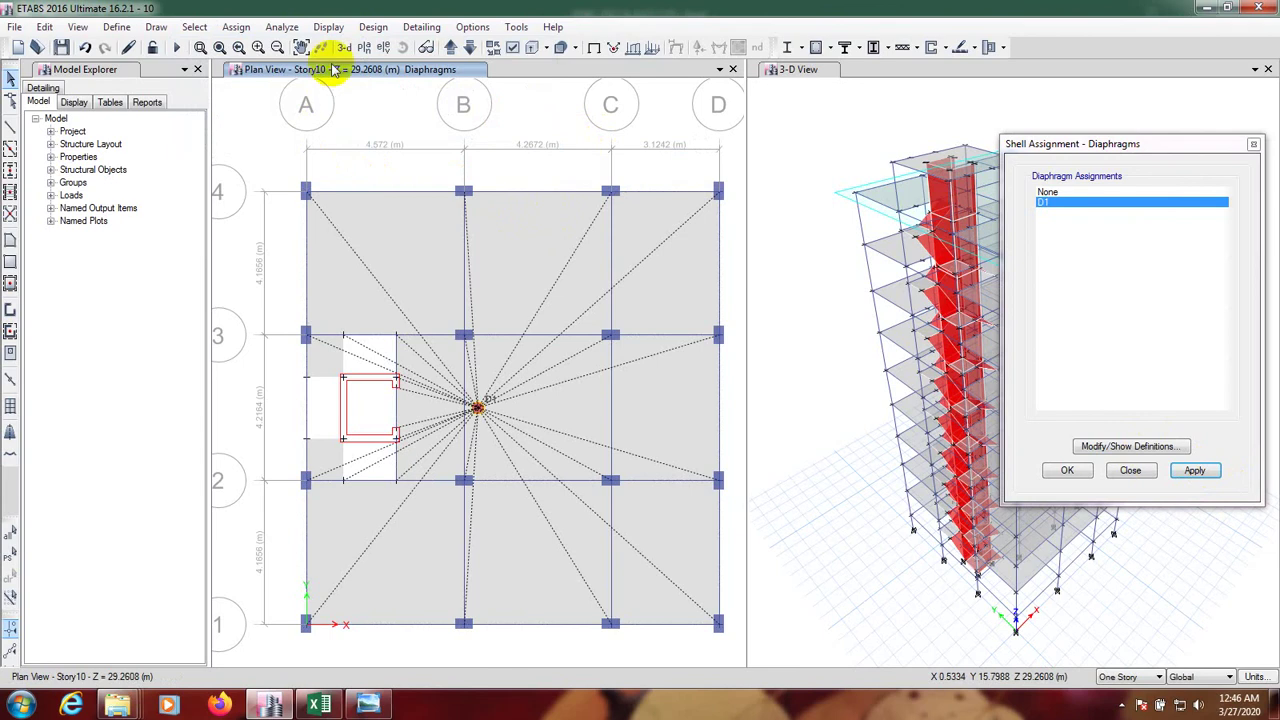
- Assign D1 to the topfloor slab picked at joint A-3 and close the diaphragm assignment
click(450, 47)
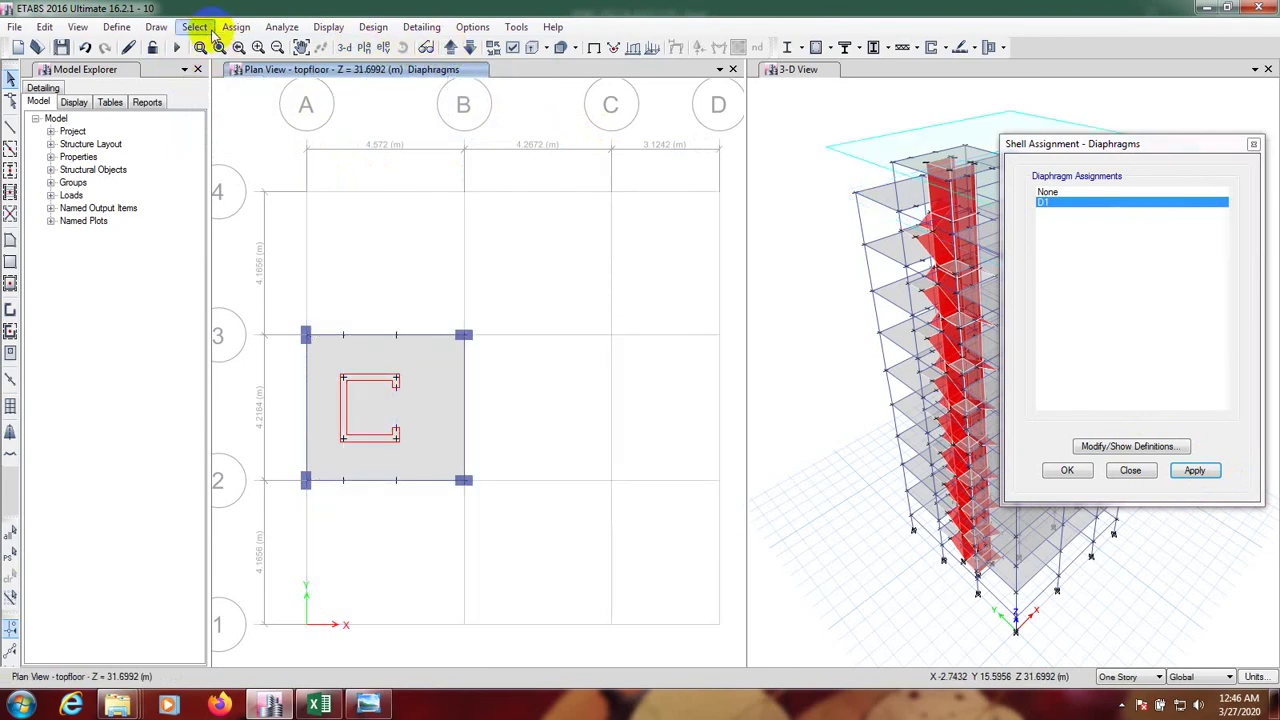
click(195, 28)
mouse_move(240, 46)
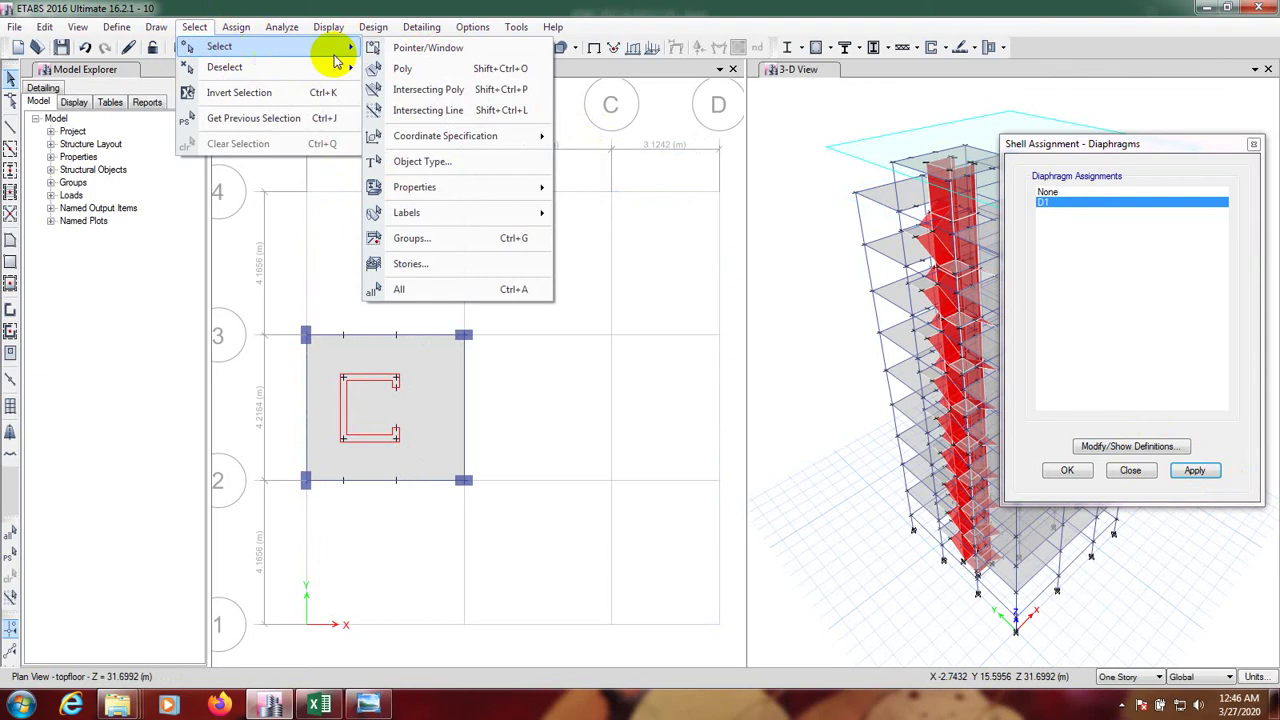
mouse_move(457, 135)
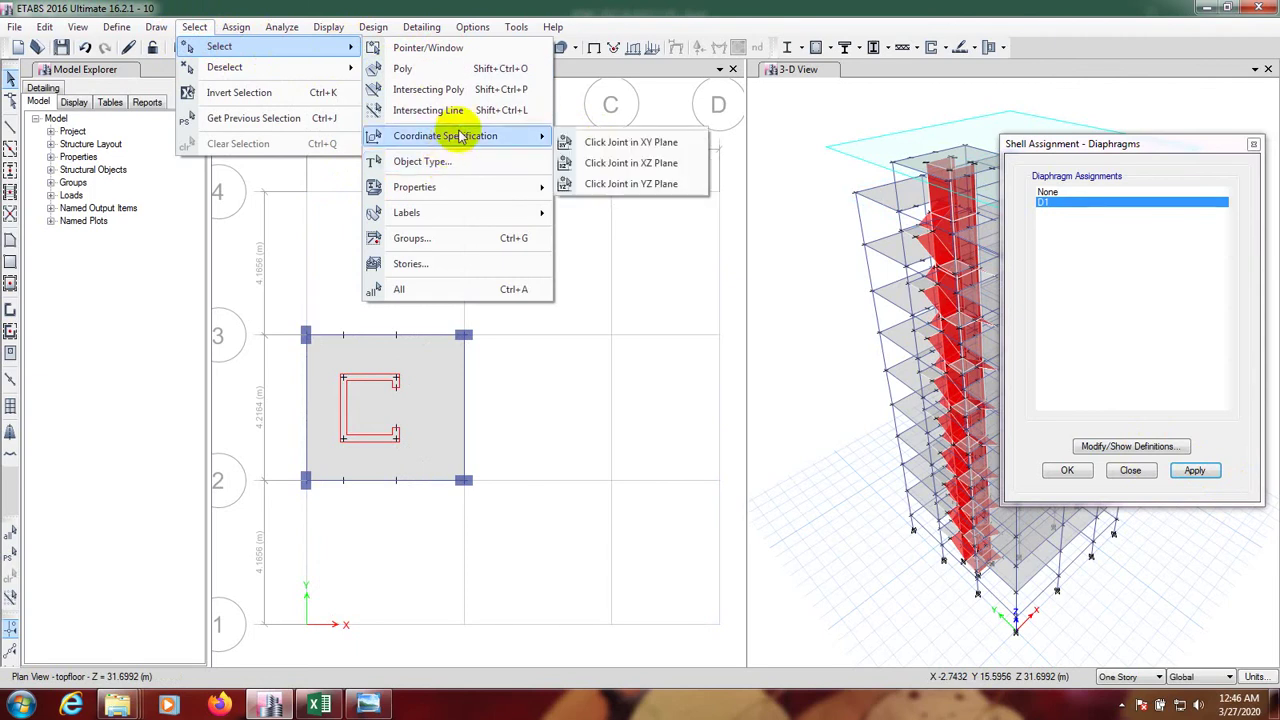
click(605, 139)
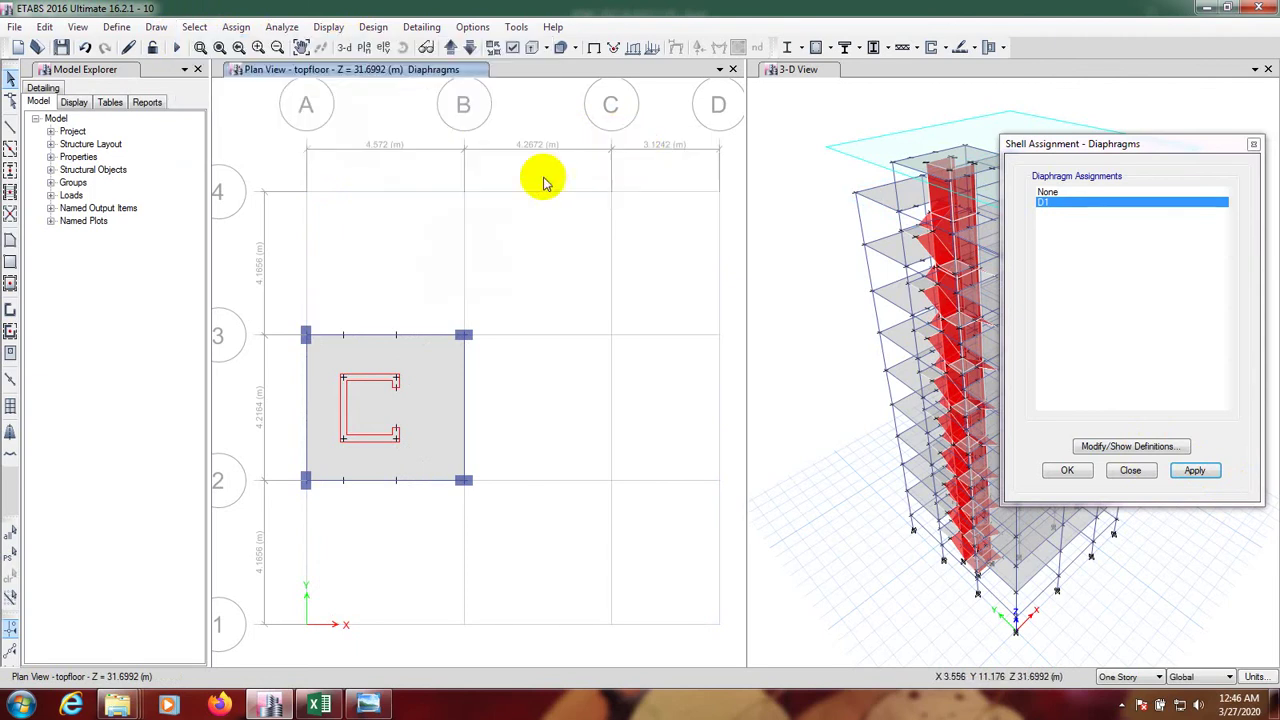
click(305, 335)
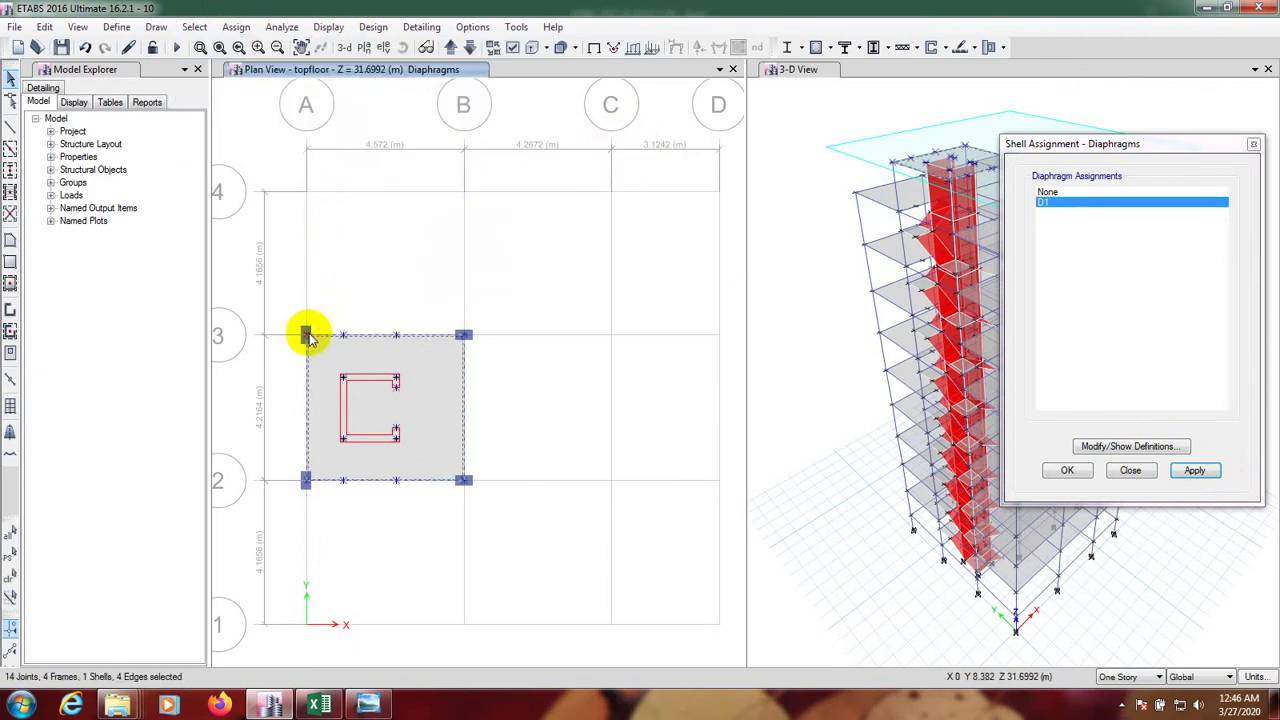
click(1195, 471)
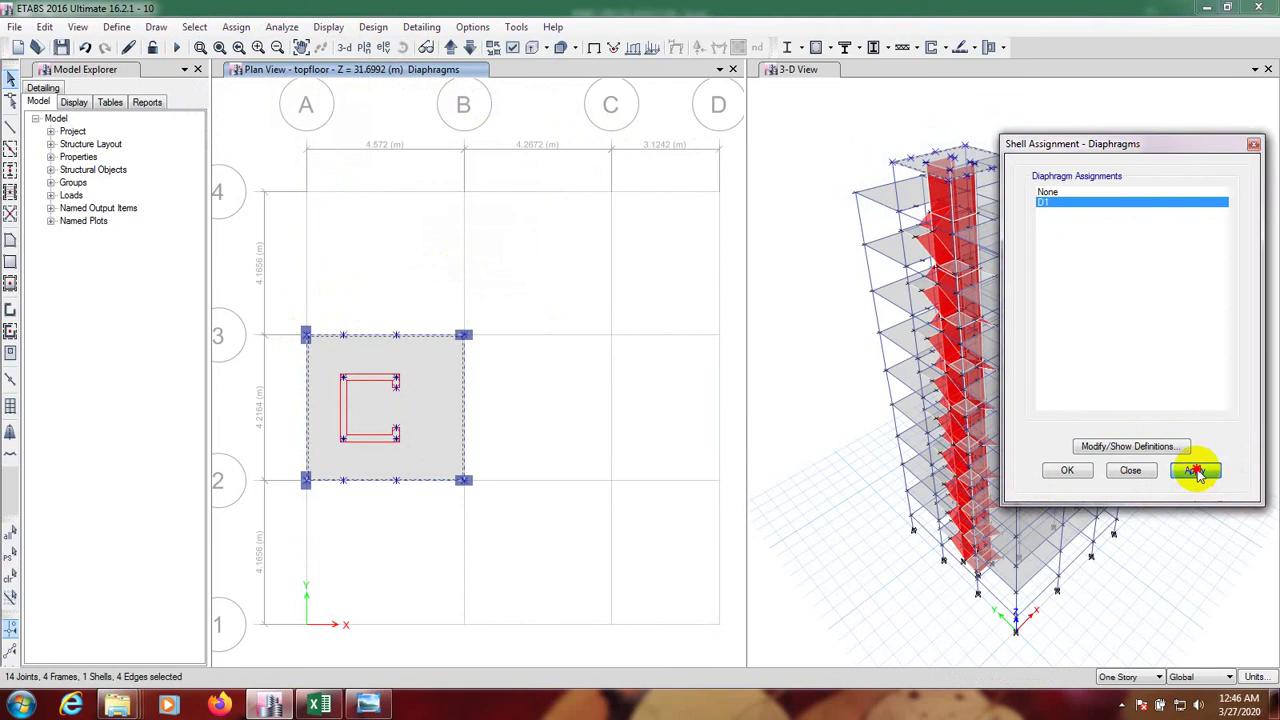
click(1067, 471)
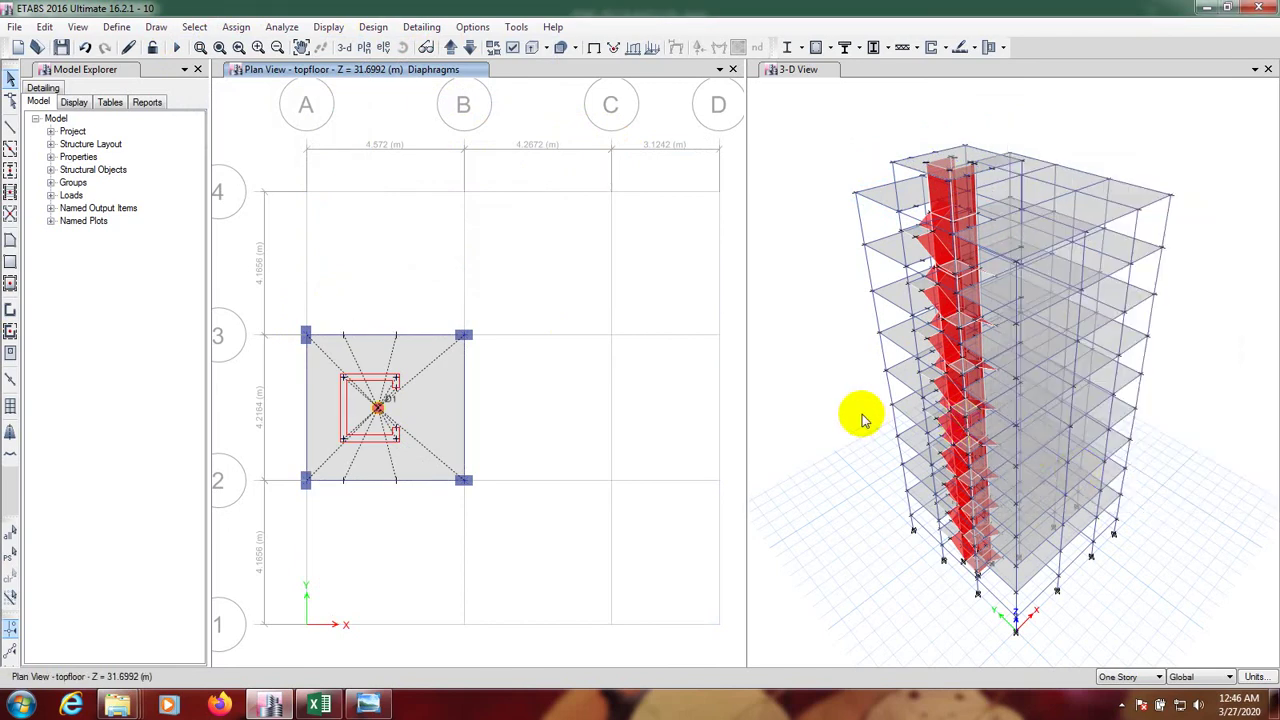
- Switch the plan to Story1 and open WL-X's wind load parameters from Load Patterns
click(450, 48)
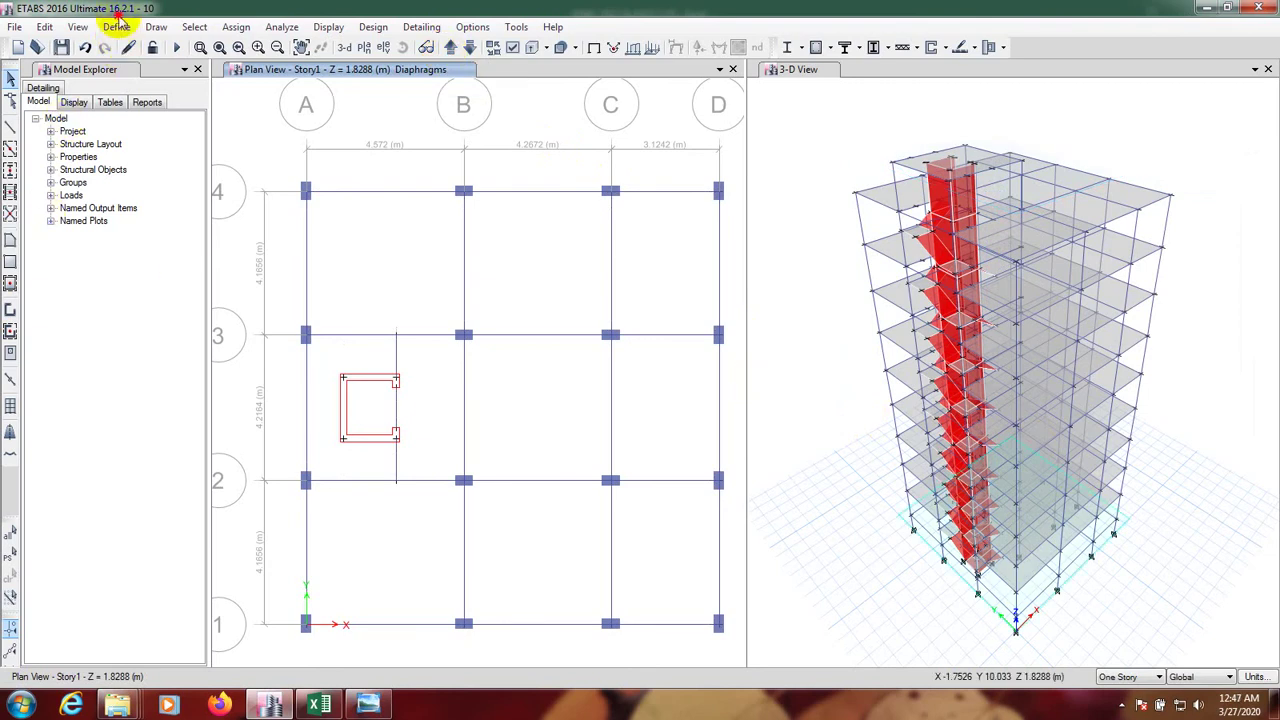
click(118, 26)
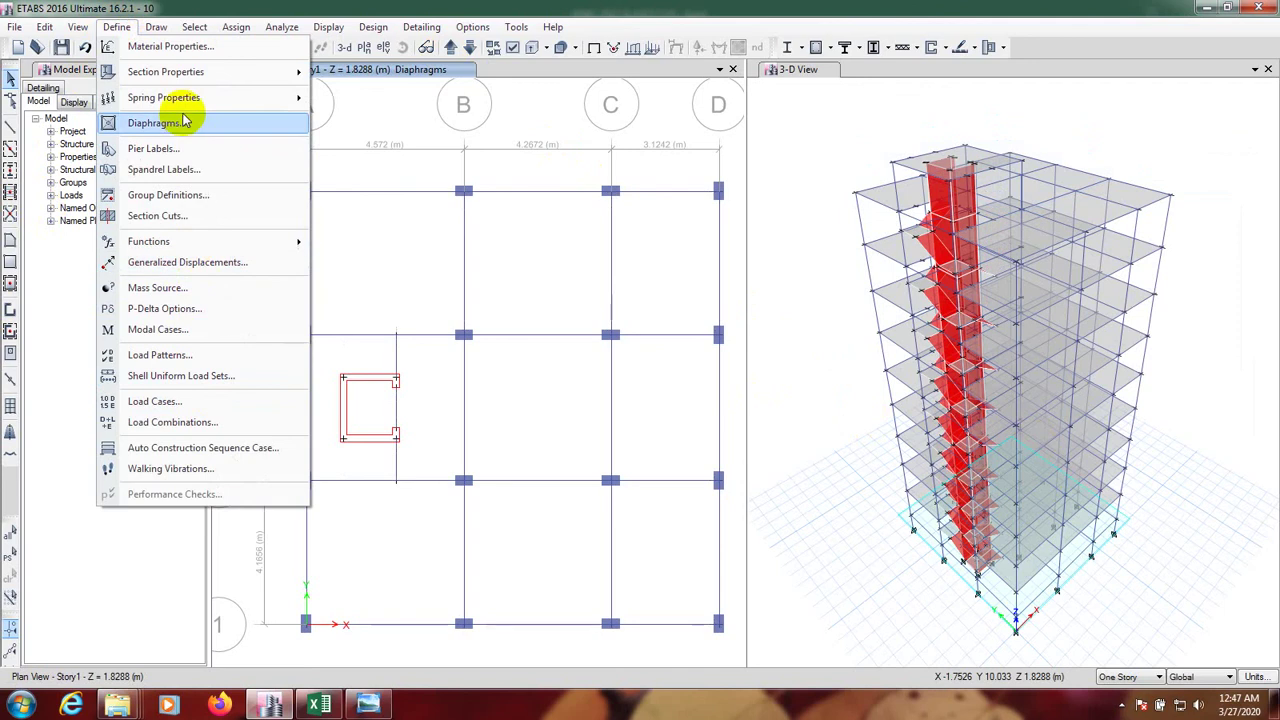
click(167, 358)
click(462, 377)
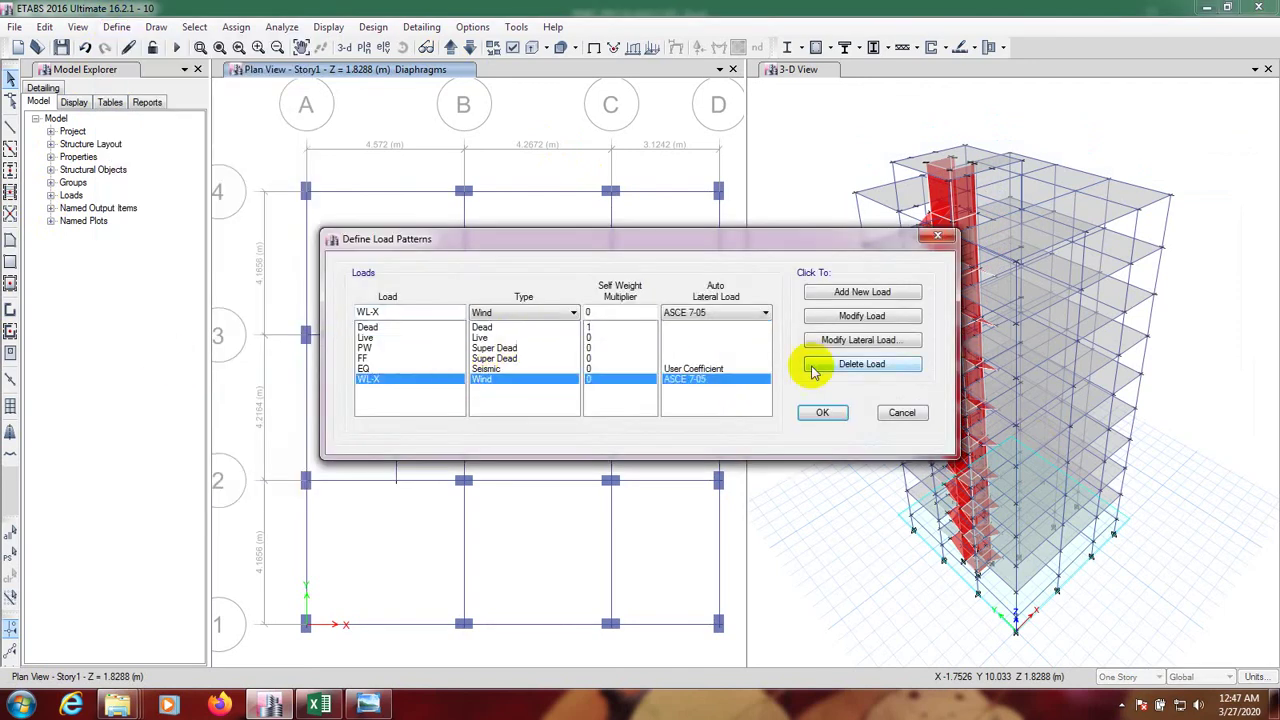
click(866, 341)
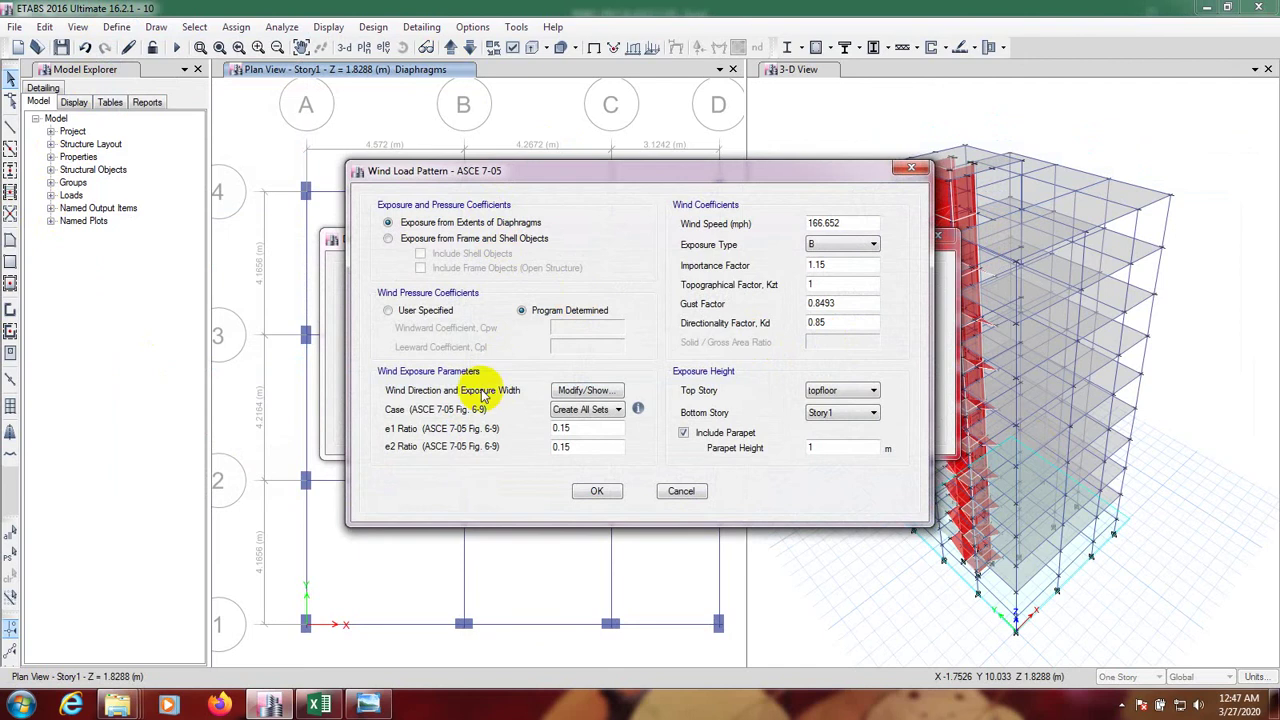
- Review WL-X's auto-calculated exposure widths at 0° and accept the wind settings
click(580, 392)
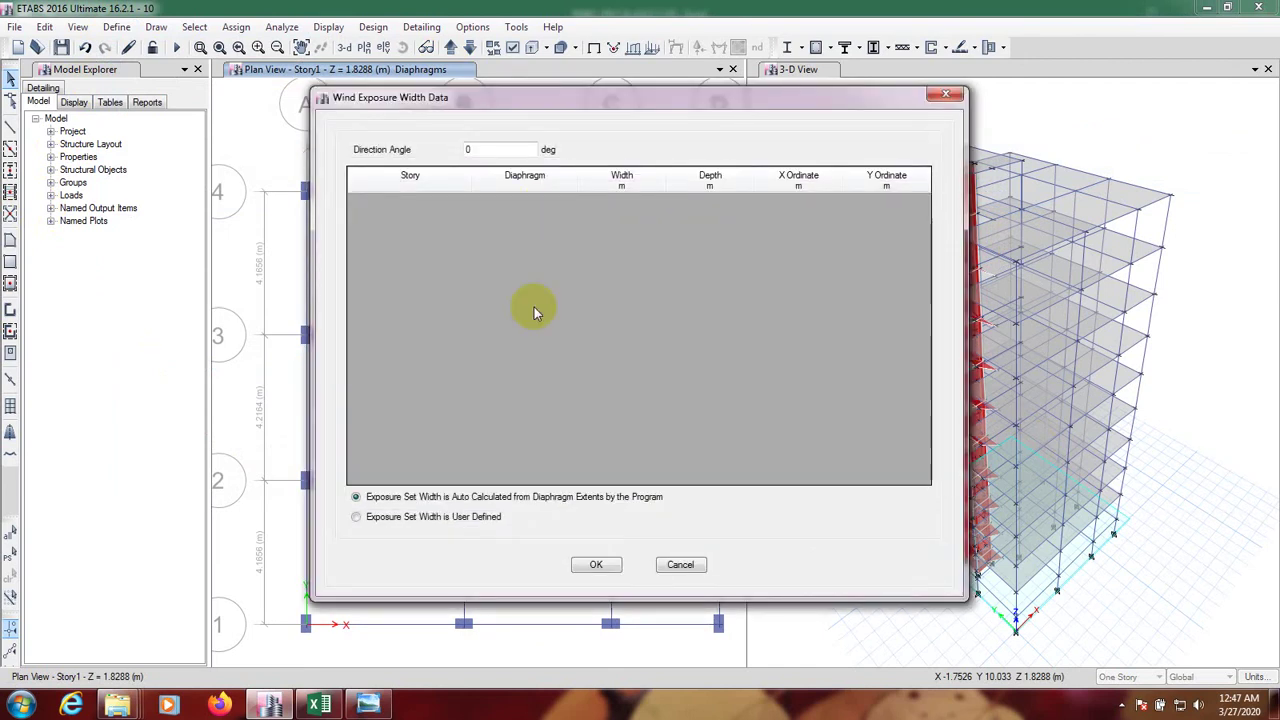
click(375, 518)
click(362, 495)
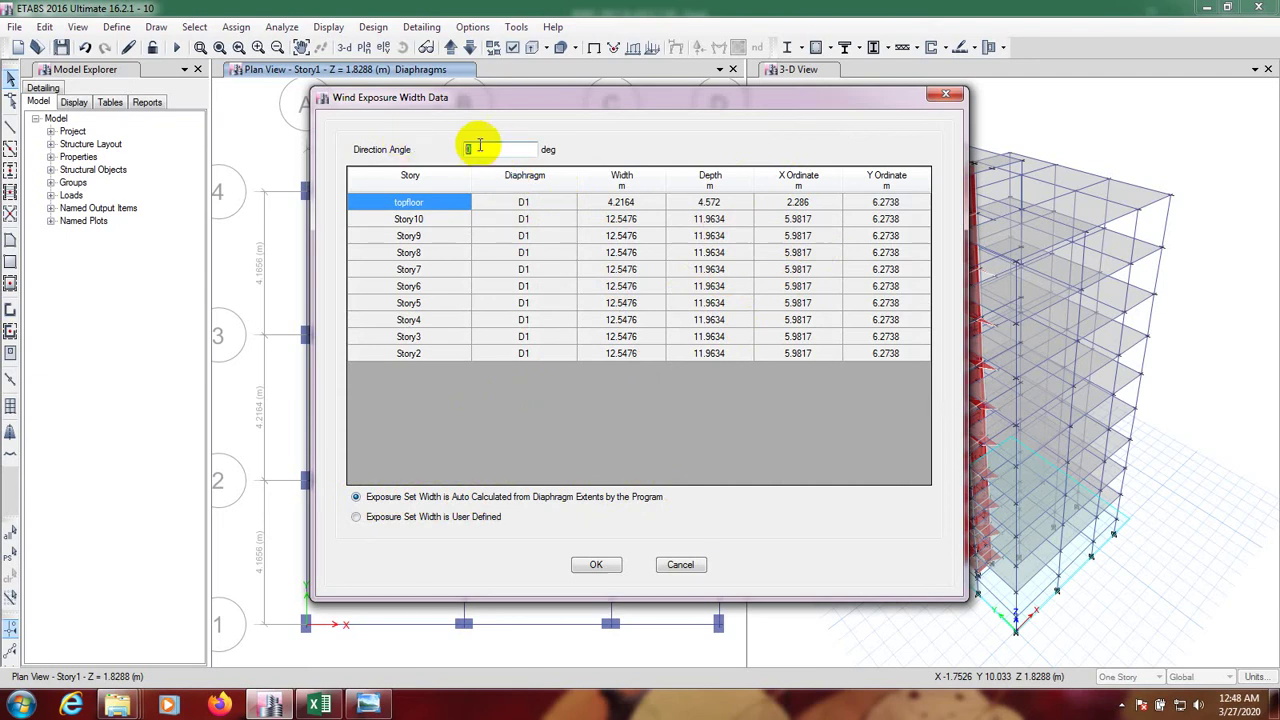
double_click(466, 149)
click(598, 564)
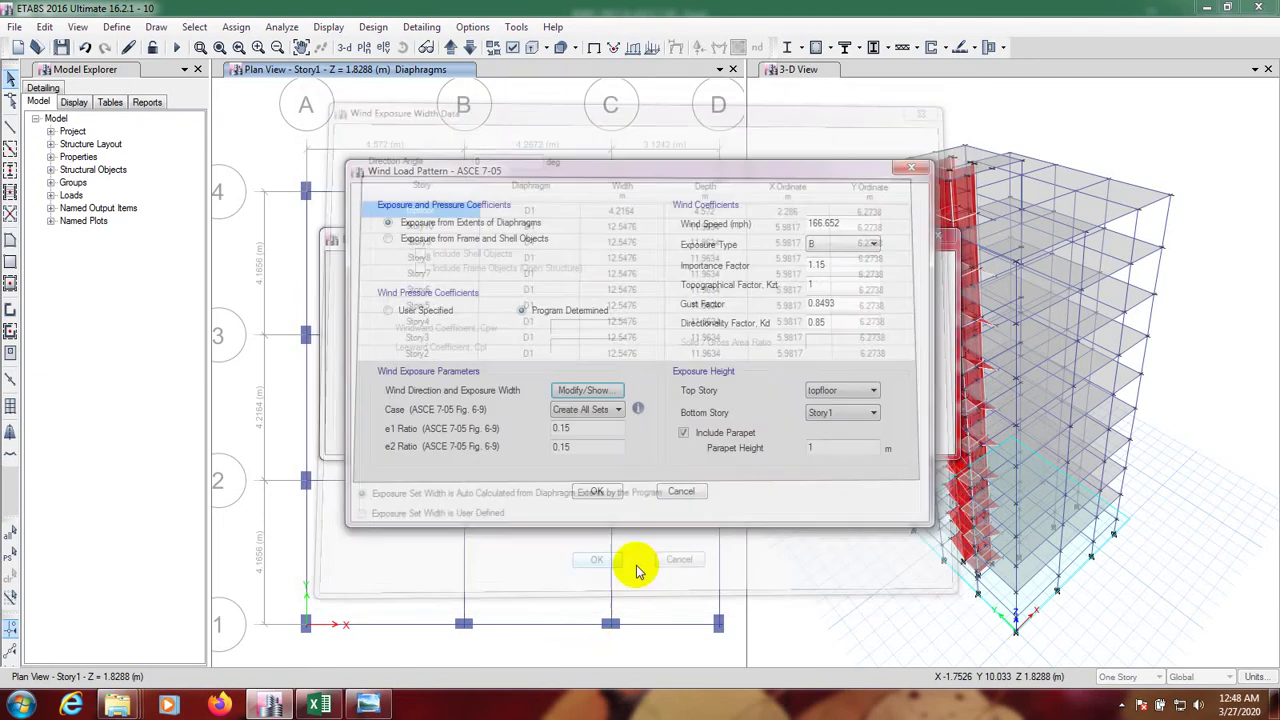
click(596, 493)
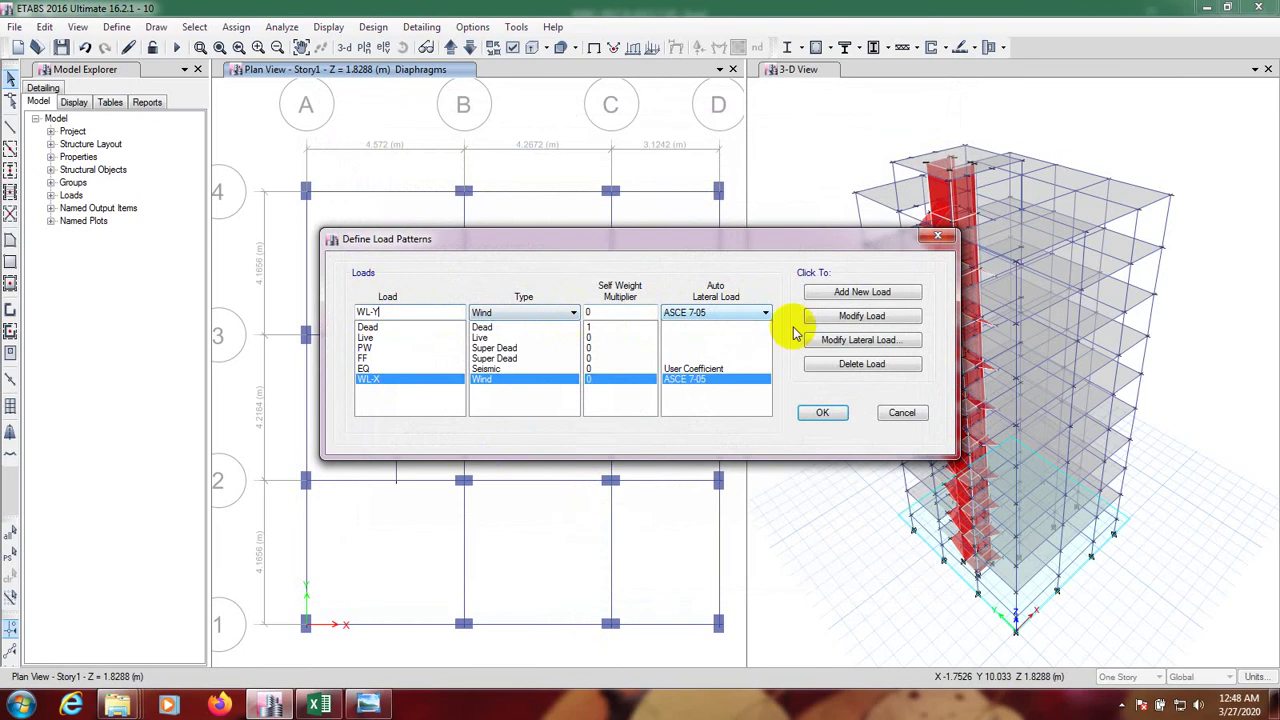
- Add WL-Y as a new wind load pattern and bring up its wind load parameters
click(860, 291)
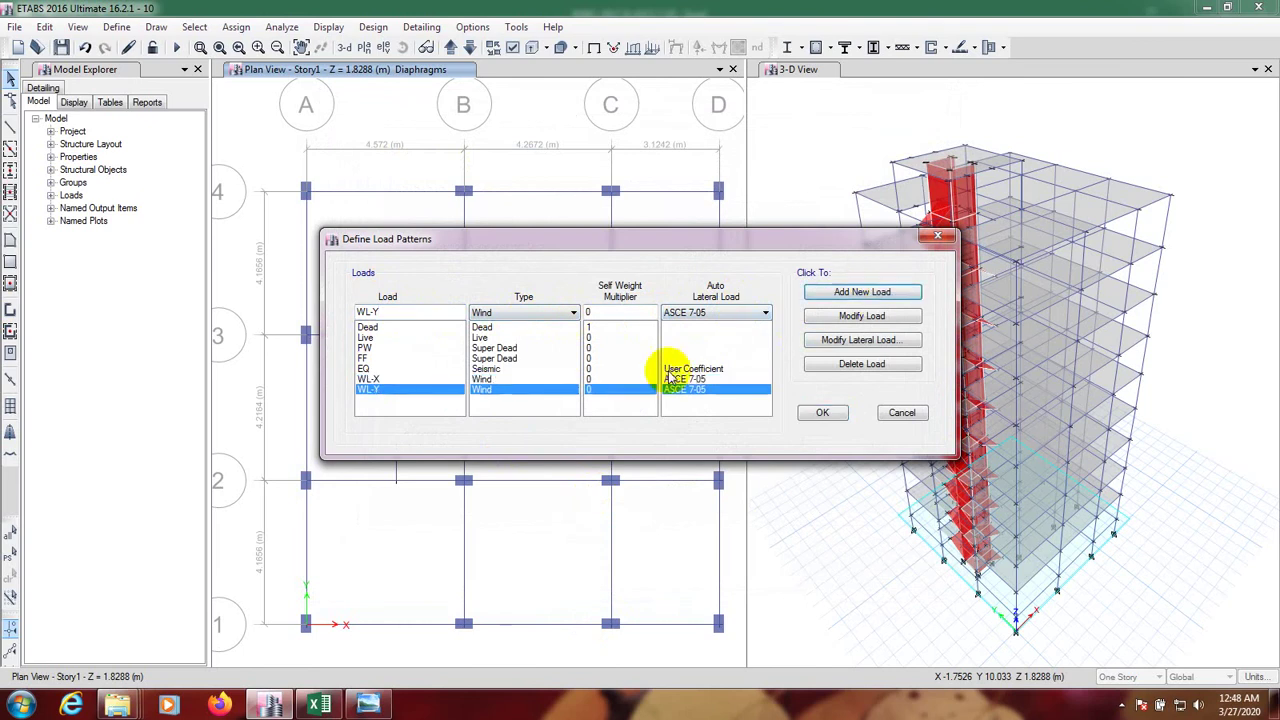
click(850, 340)
drag(712, 172, 520, 180)
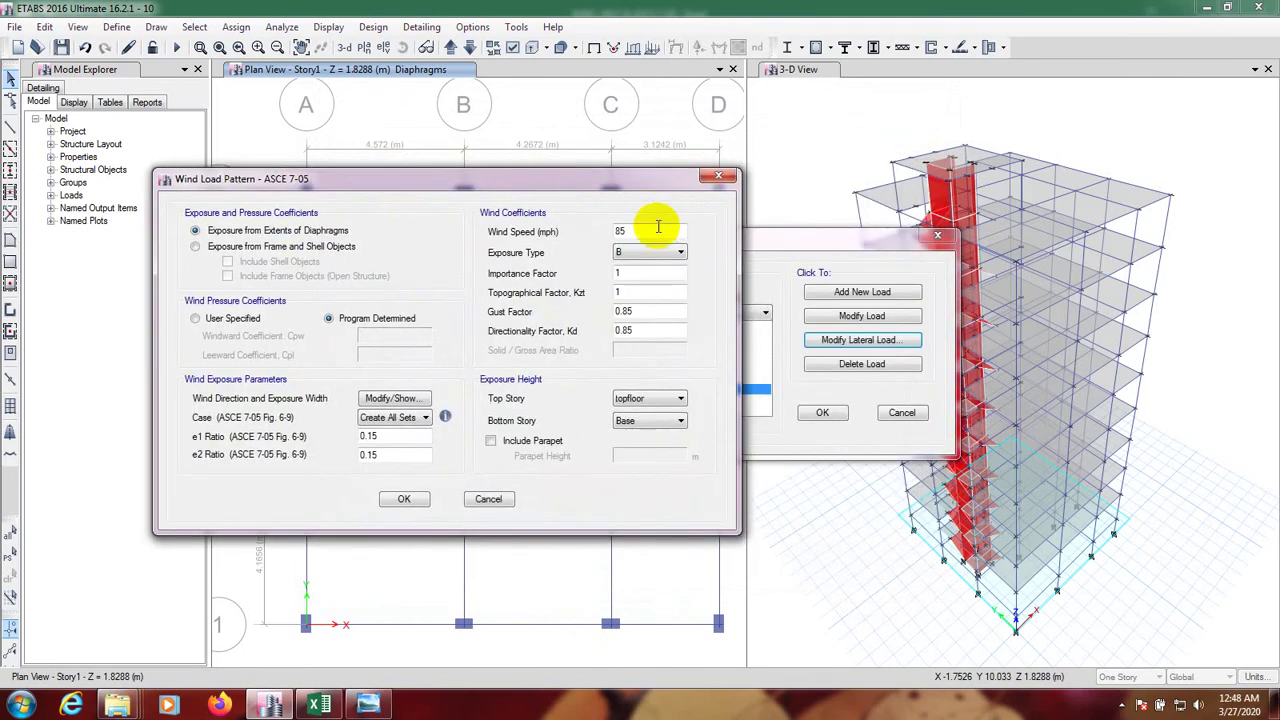
click(318, 705)
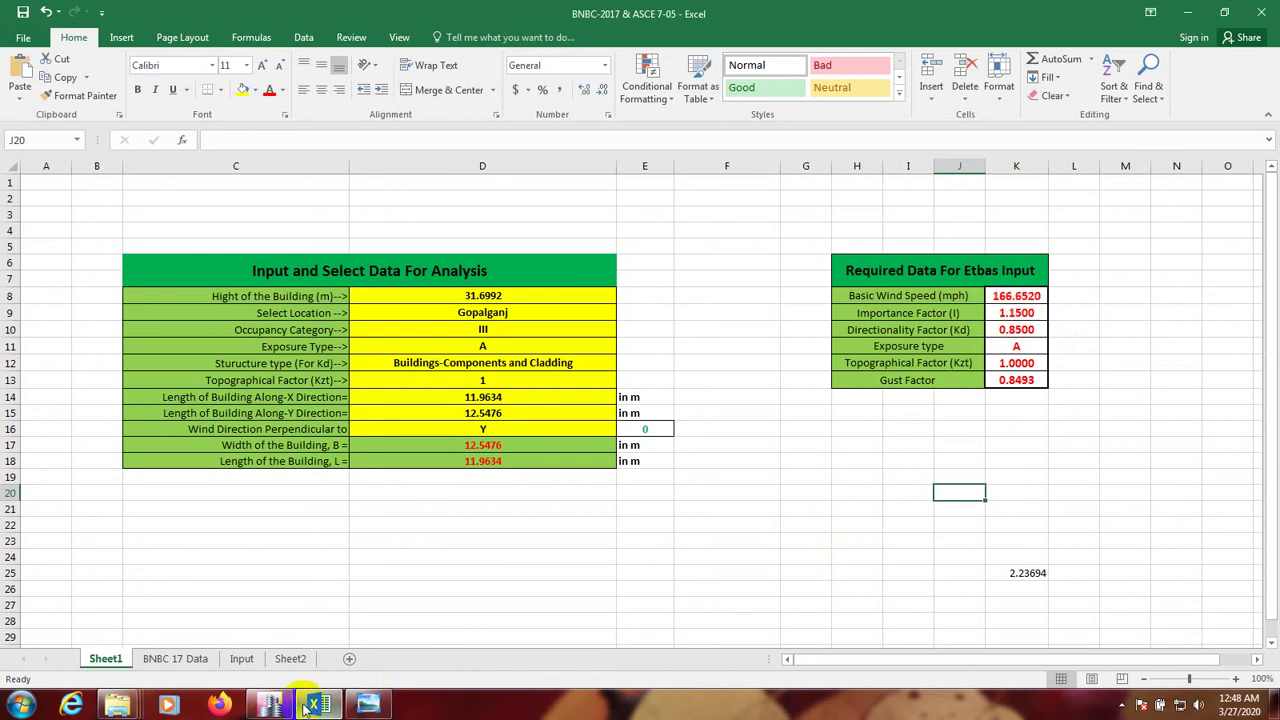
click(268, 705)
- Set WL-Y's wind speed to 166.652 mph, keep exposure B, and importance factor 1.15
double_click(640, 231)
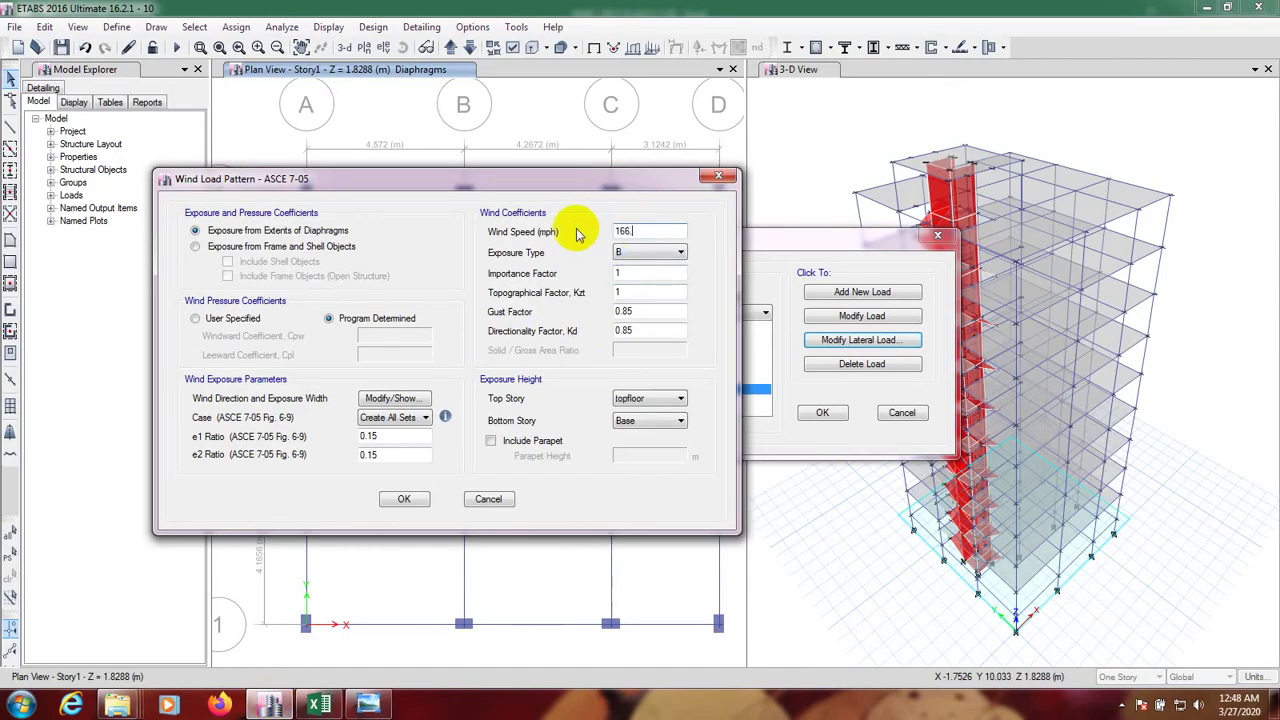
click(626, 256)
key(Tab)
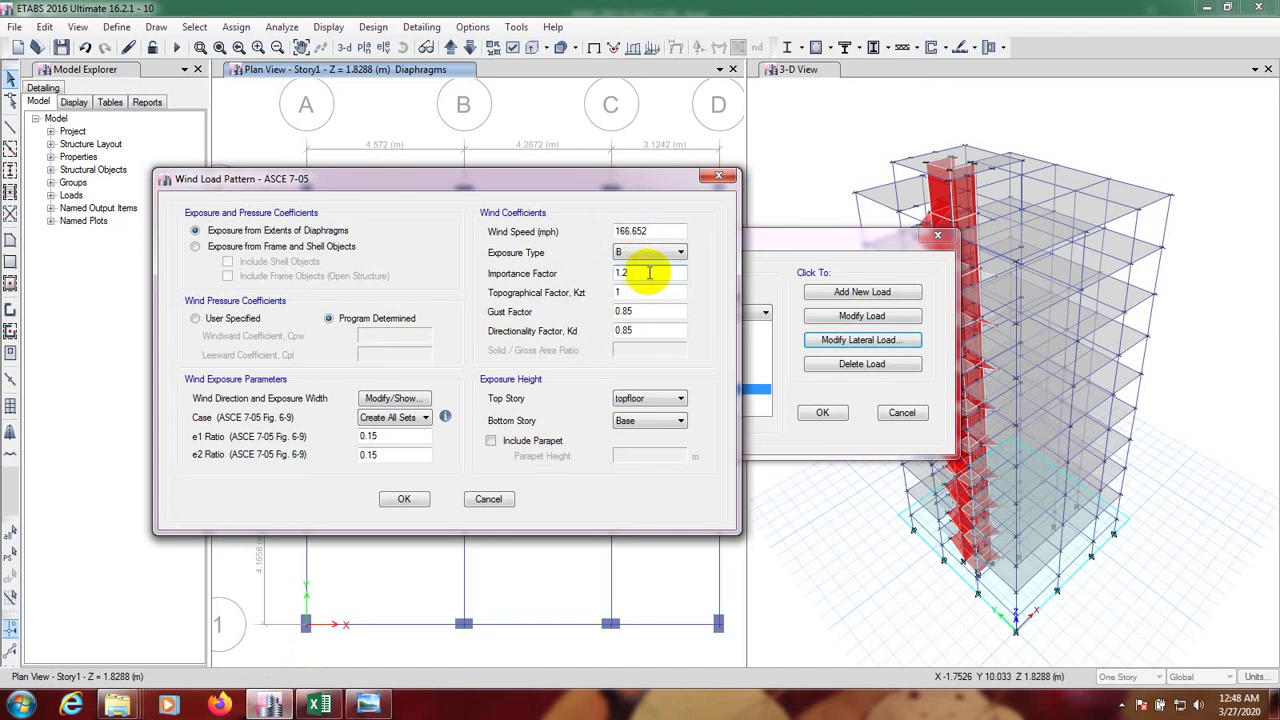
click(625, 272)
text(1.15)
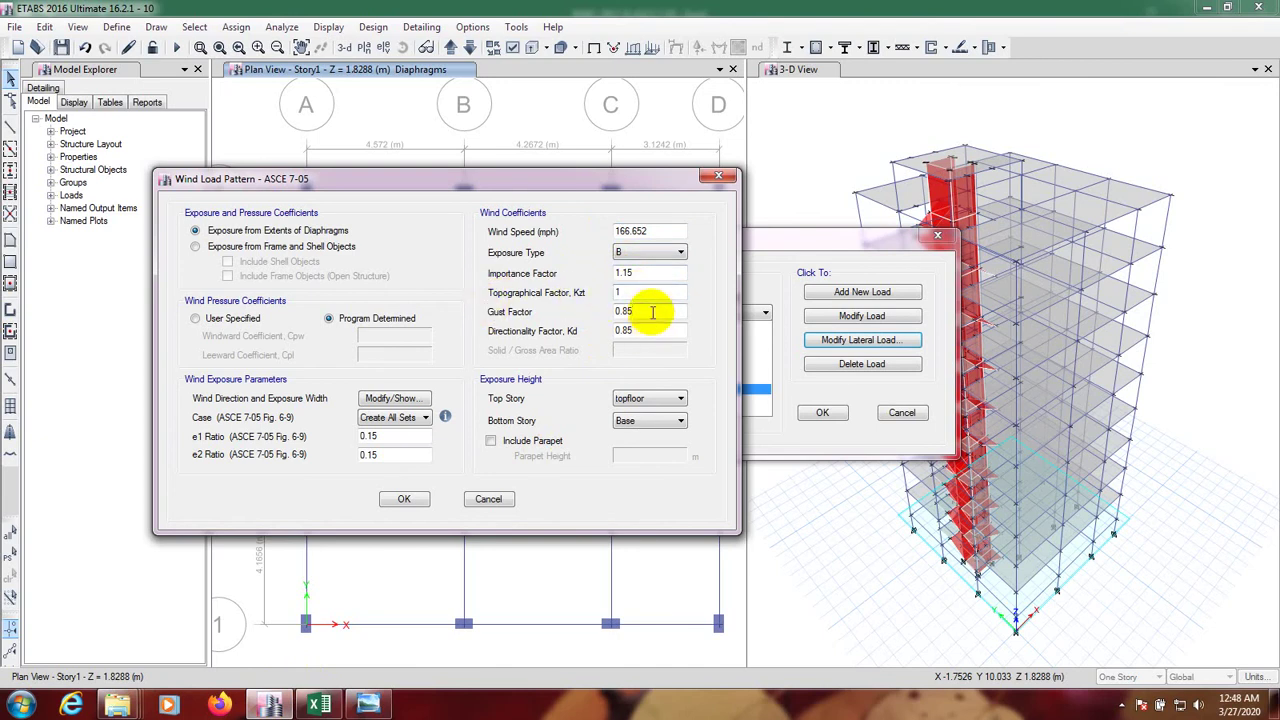
click(320, 703)
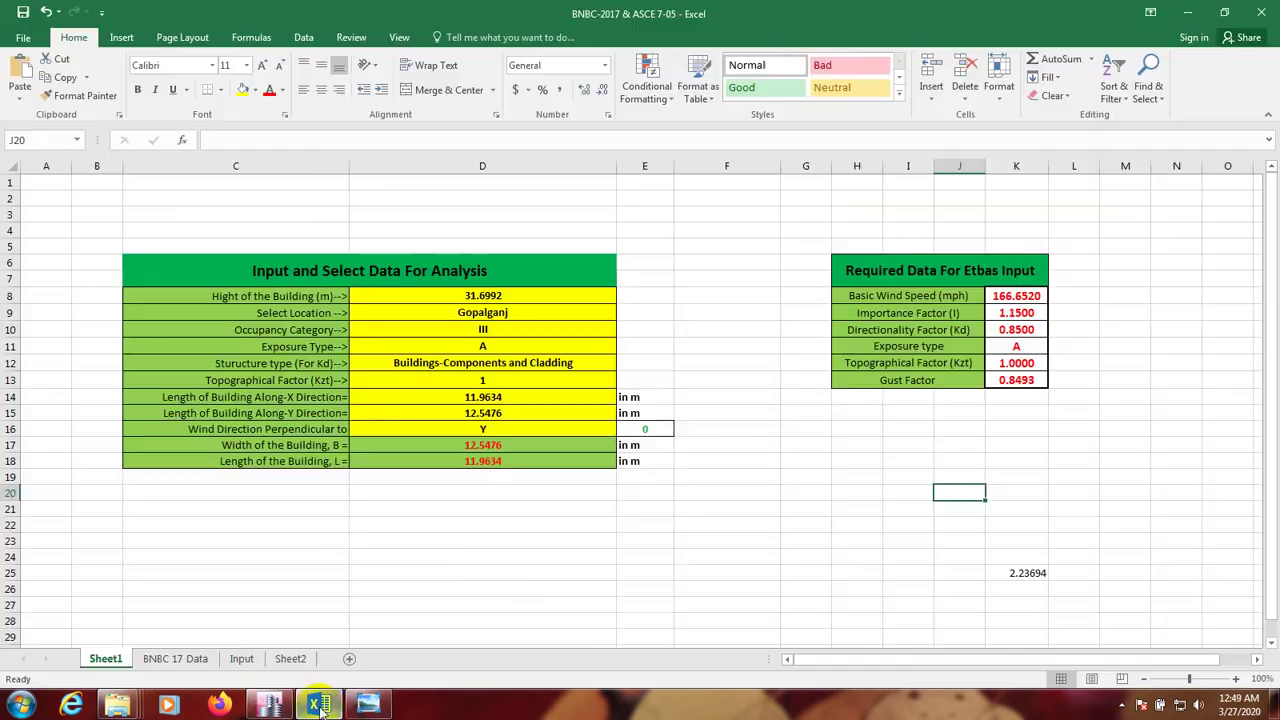
- Set cell D16's wind direction to X and check the updated 0.8498 gust factor
click(487, 430)
click(623, 430)
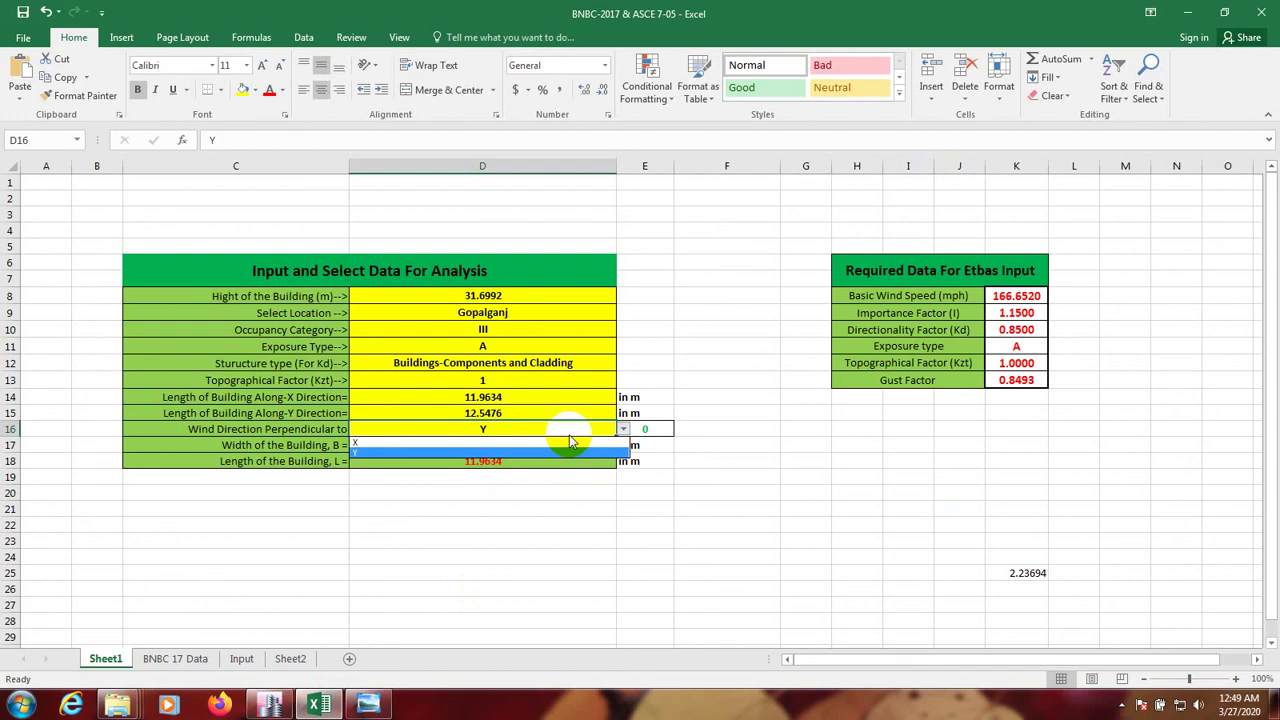
click(493, 447)
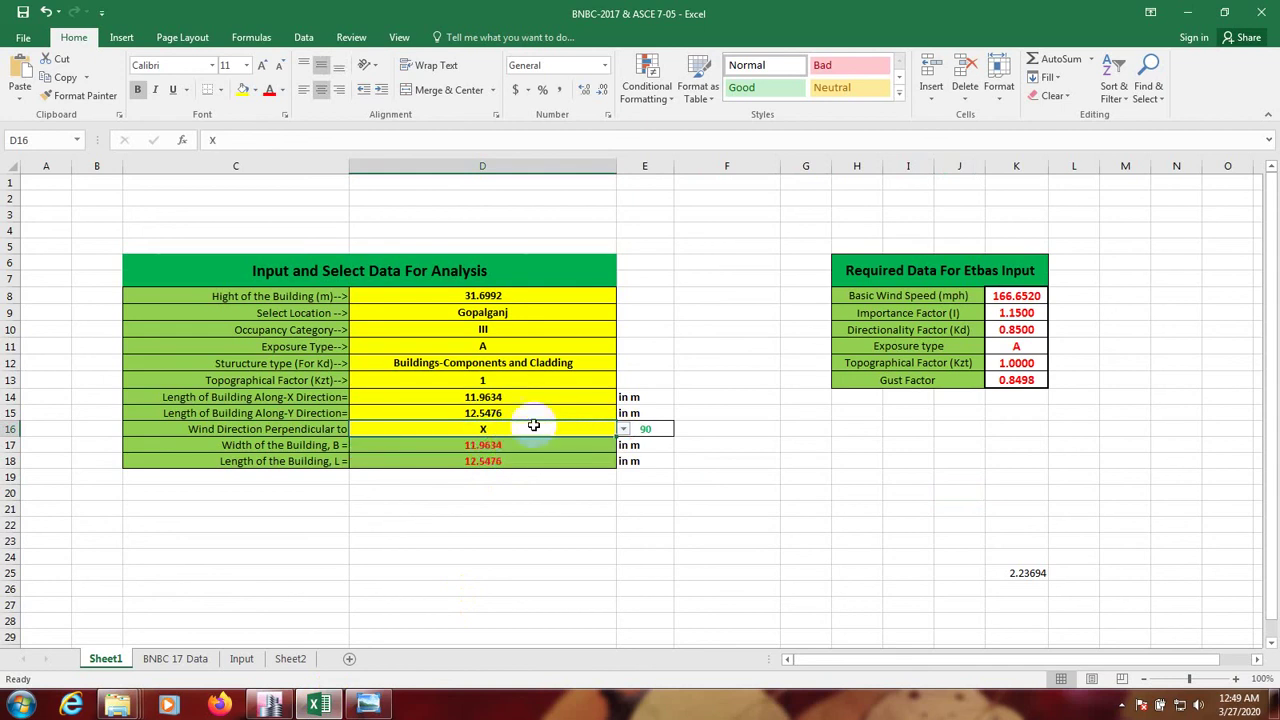
click(963, 432)
click(915, 443)
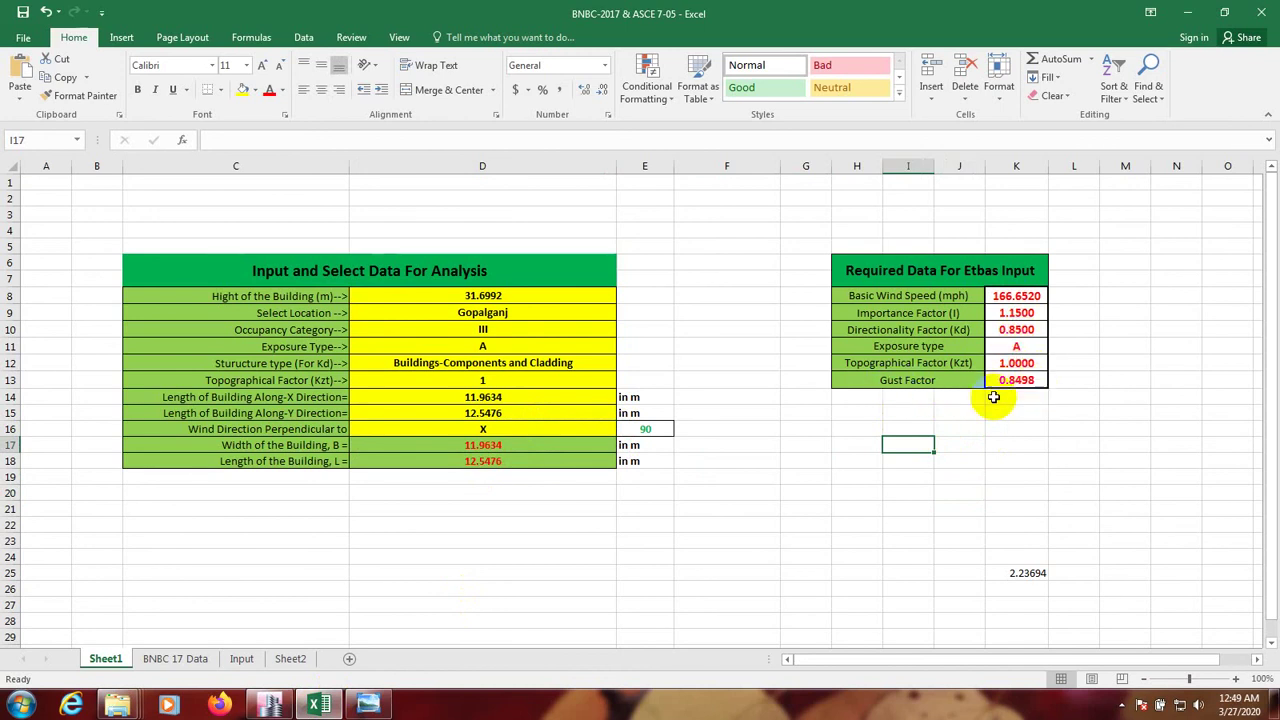
- Update WL-Y's gust factor, set the bottom story to Story1, and include parapet height 1
click(270, 705)
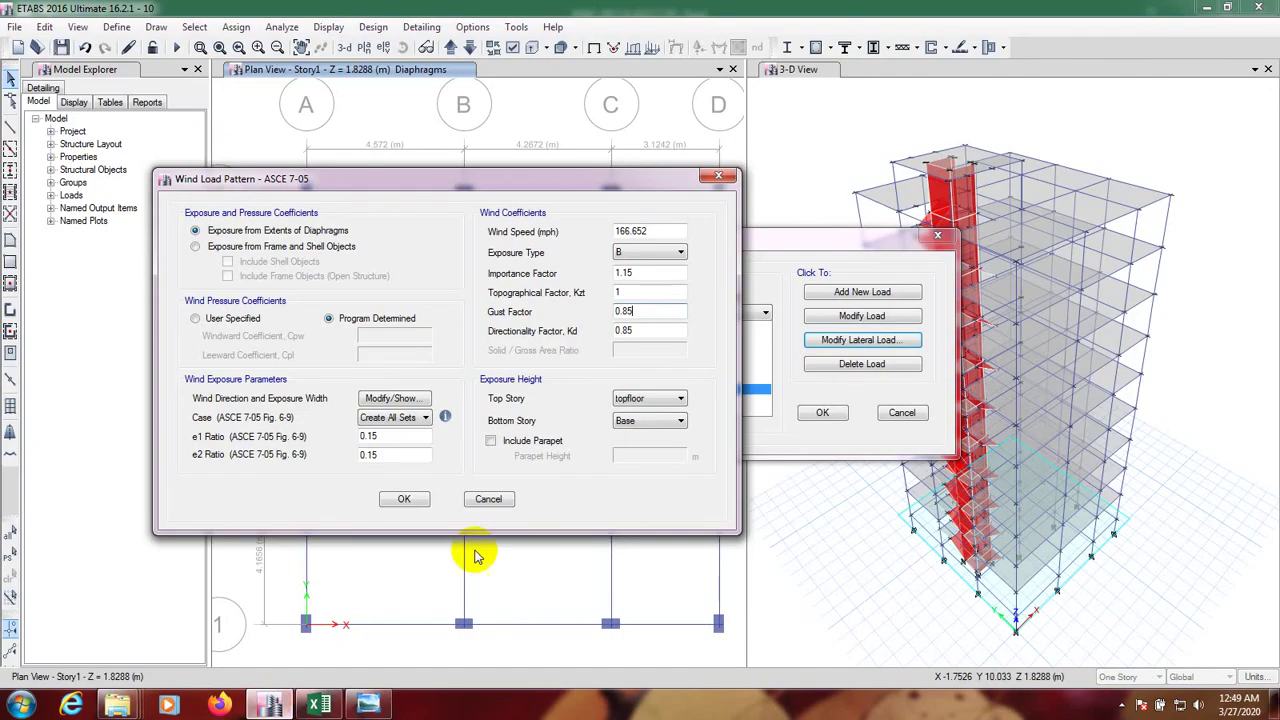
click(638, 311)
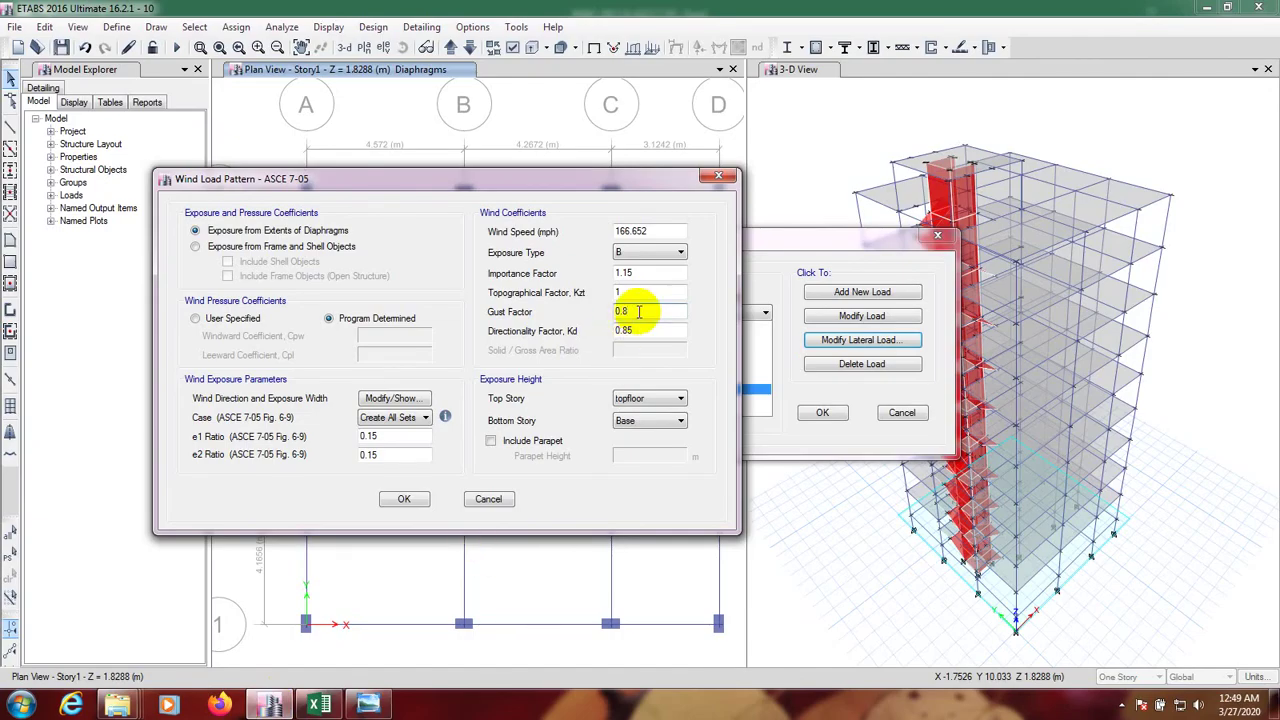
text(8)
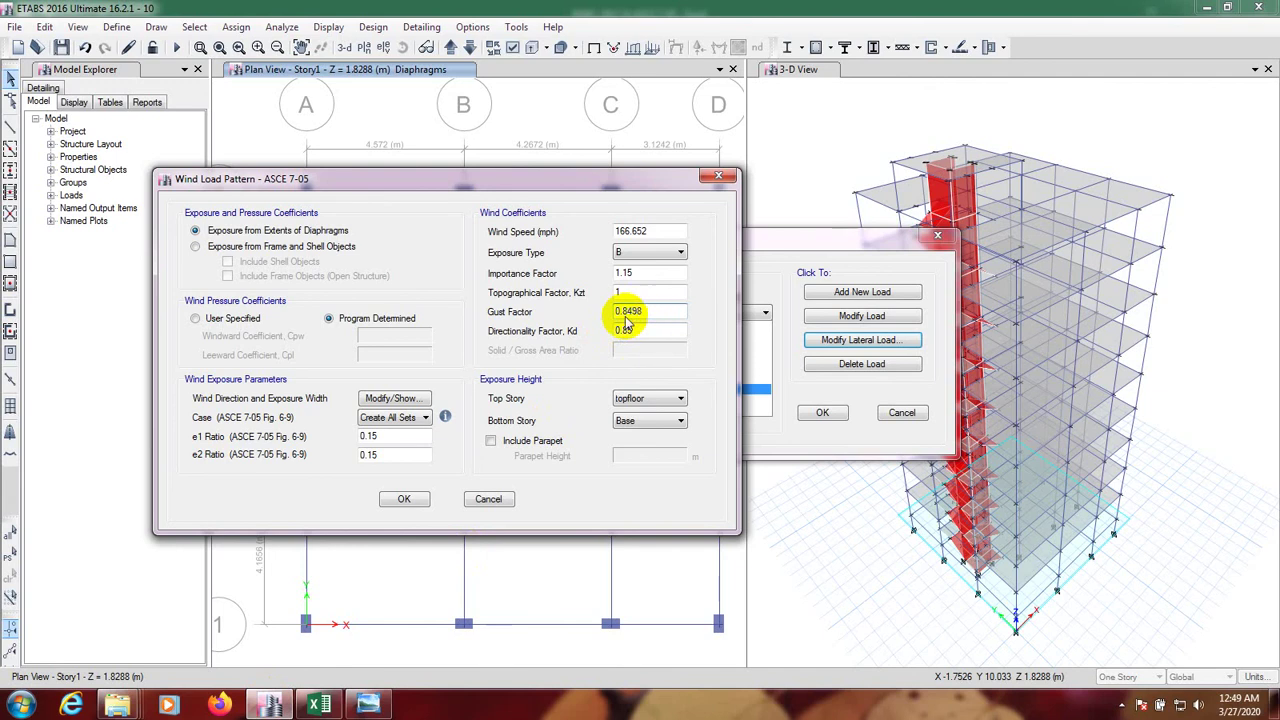
click(646, 330)
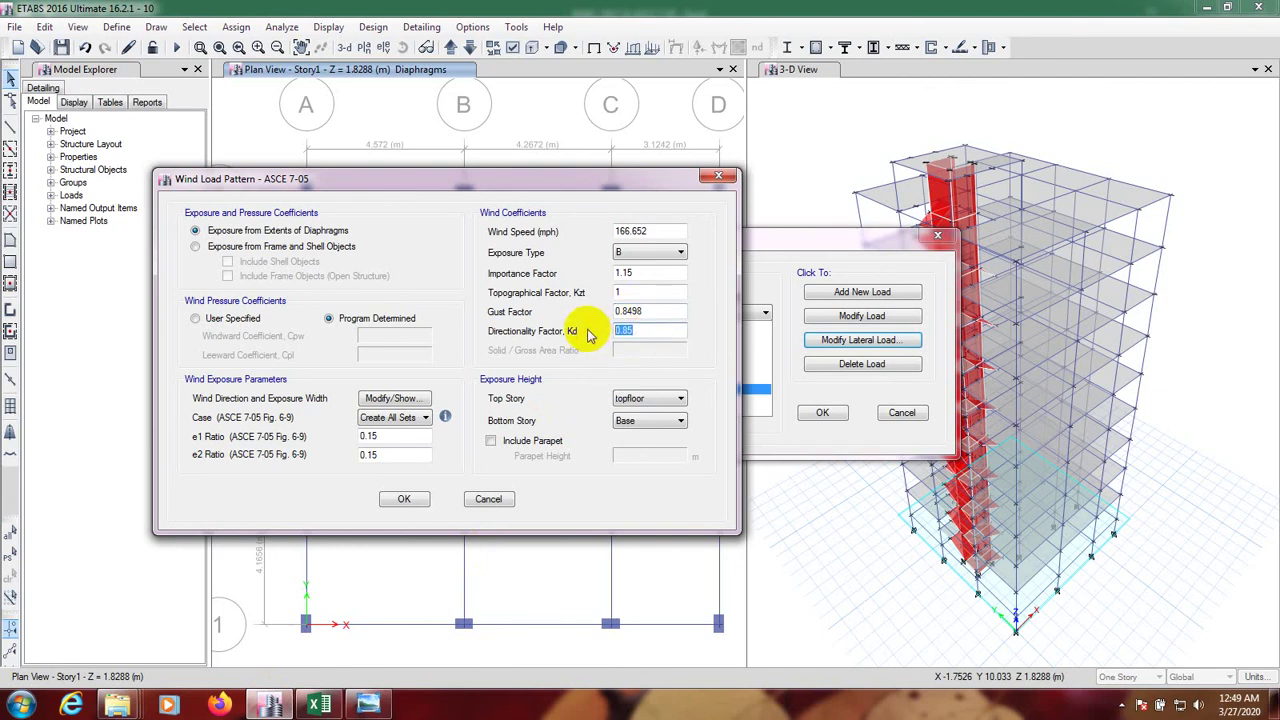
click(624, 418)
click(635, 539)
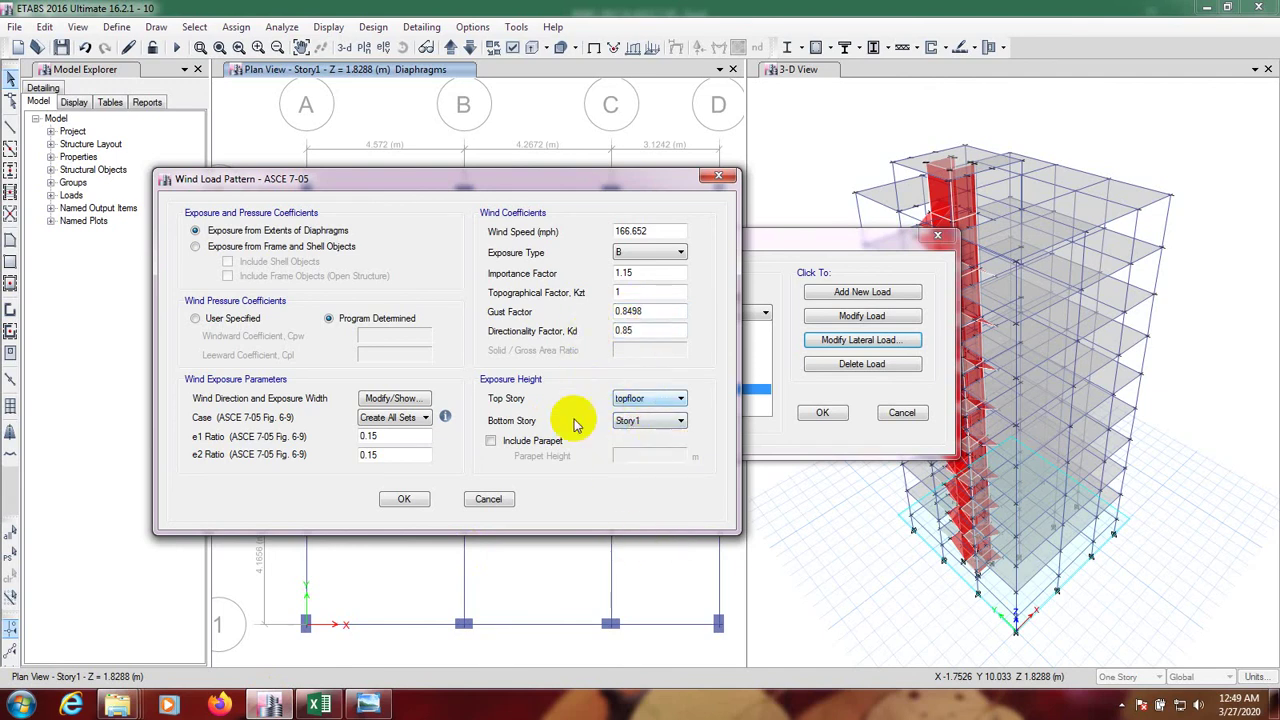
click(492, 440)
double_click(650, 455)
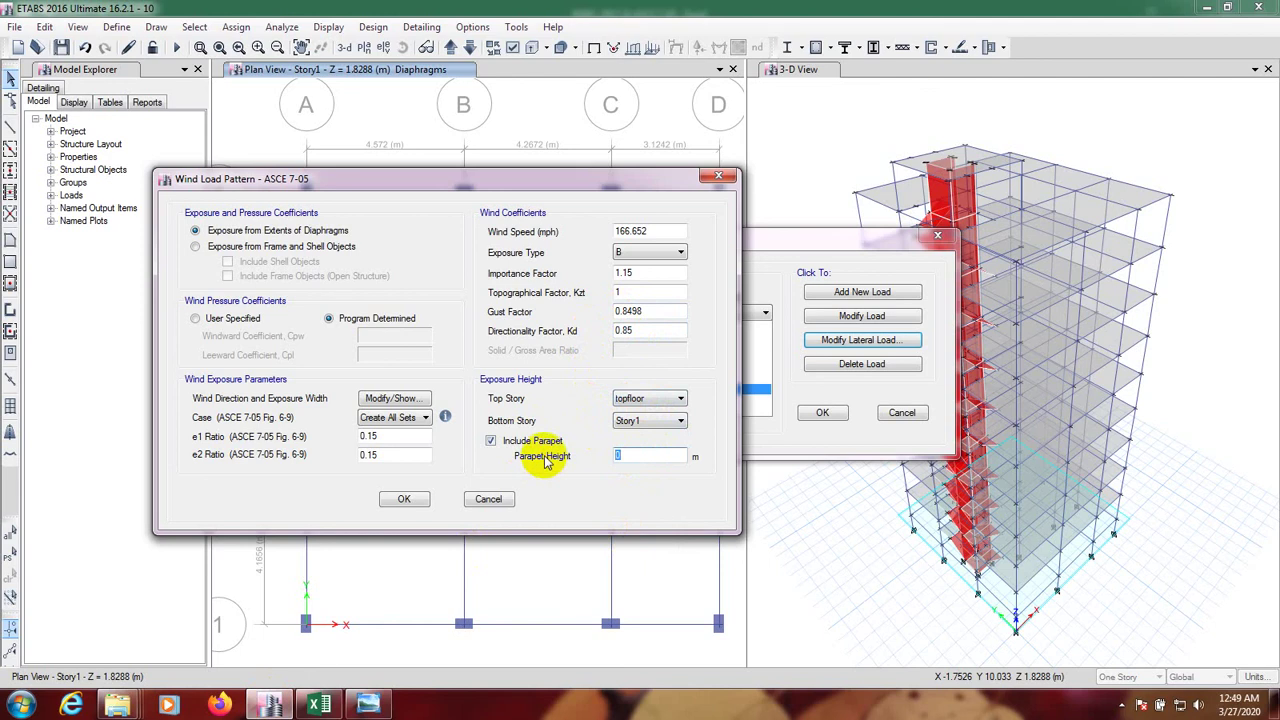
text(1)
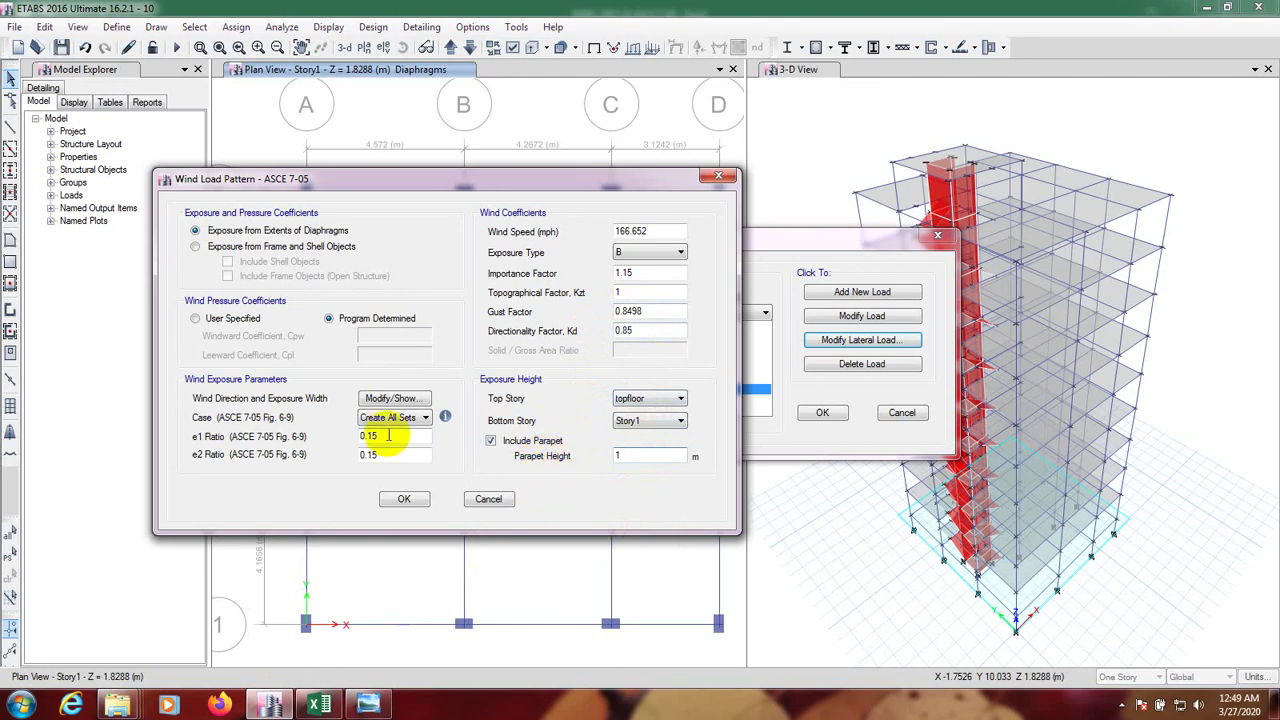
- Review WL-Y's exposure width data, keeping the 90° direction angle with auto-calculated widths
click(396, 399)
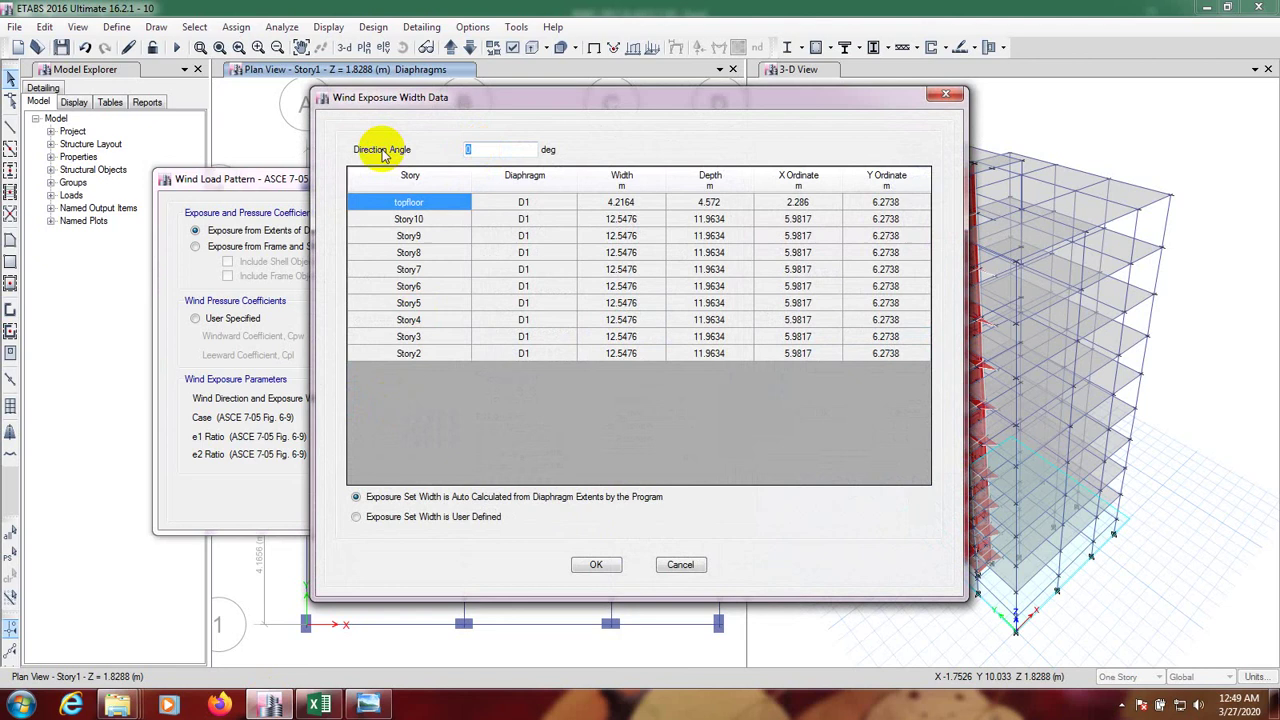
click(595, 470)
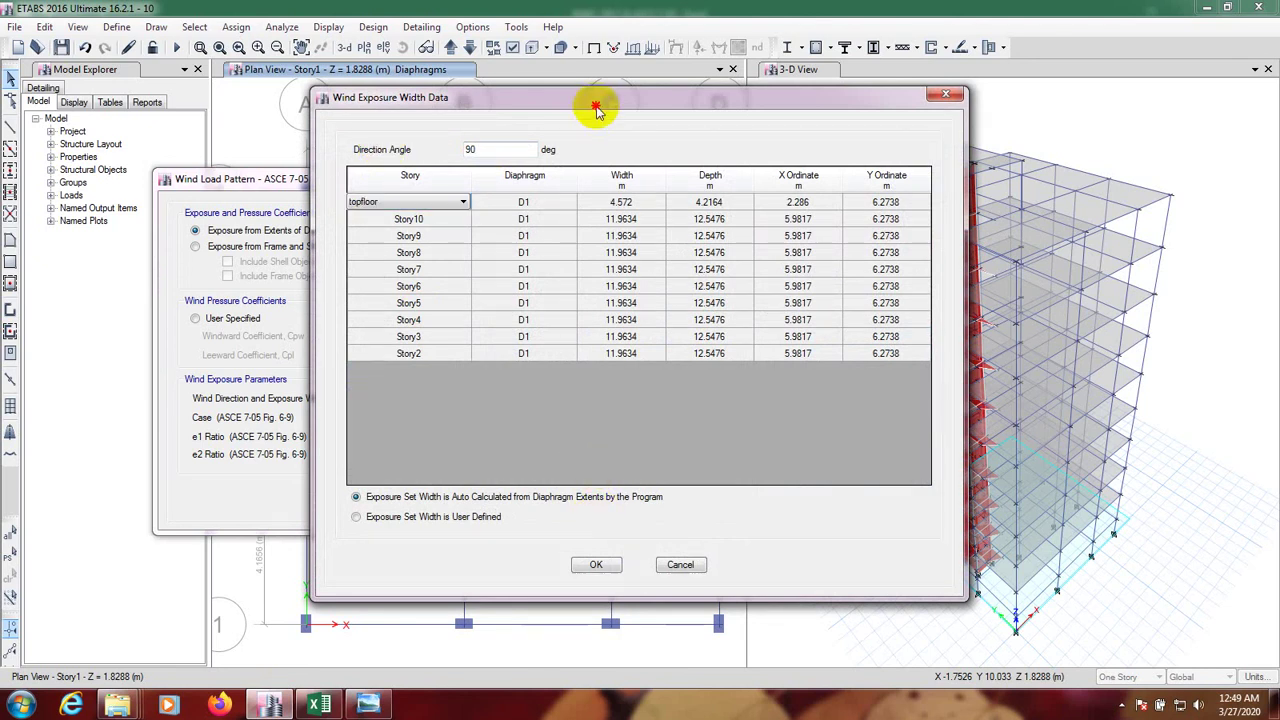
drag(594, 108, 584, 102)
click(318, 706)
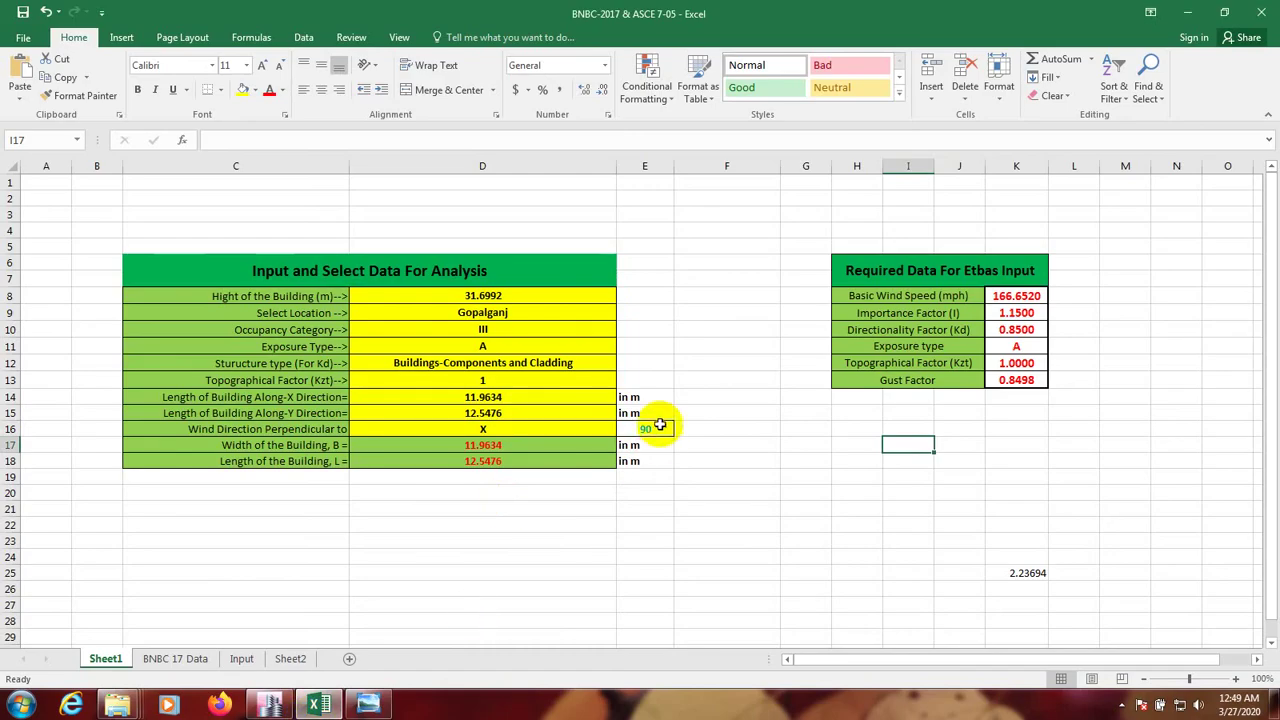
click(268, 706)
click(493, 143)
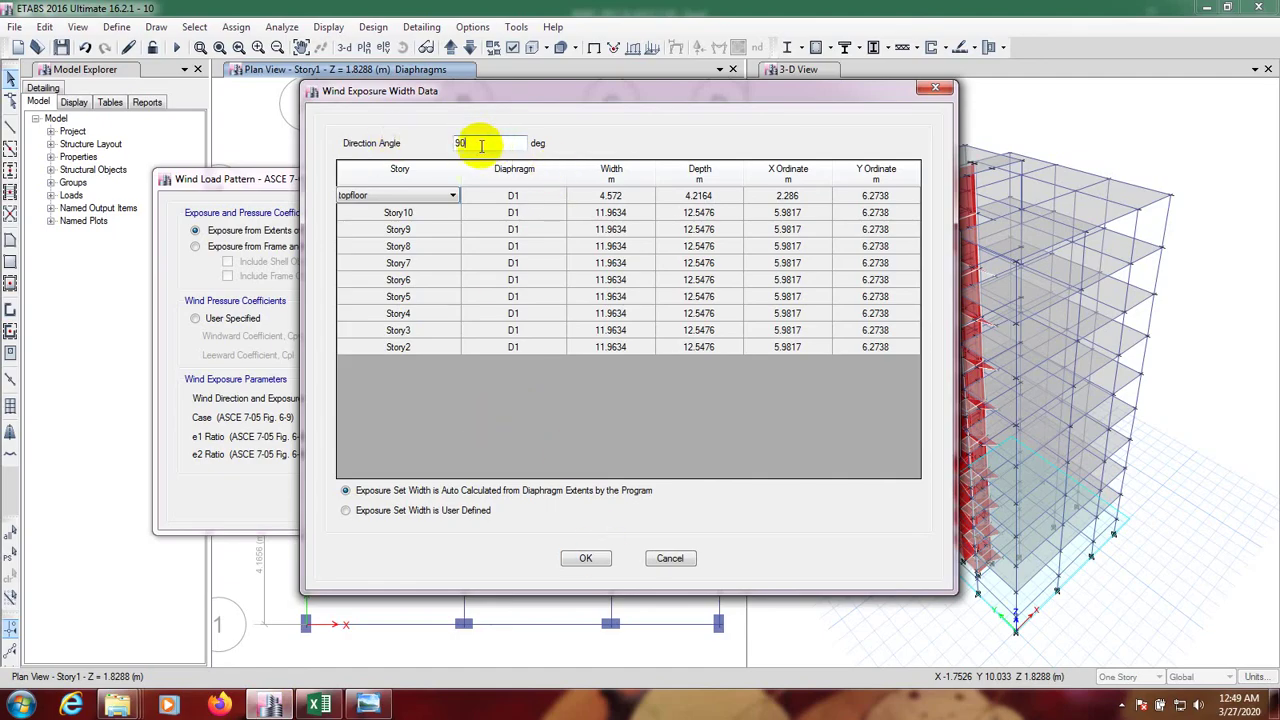
drag(502, 143, 404, 130)
drag(551, 93, 537, 85)
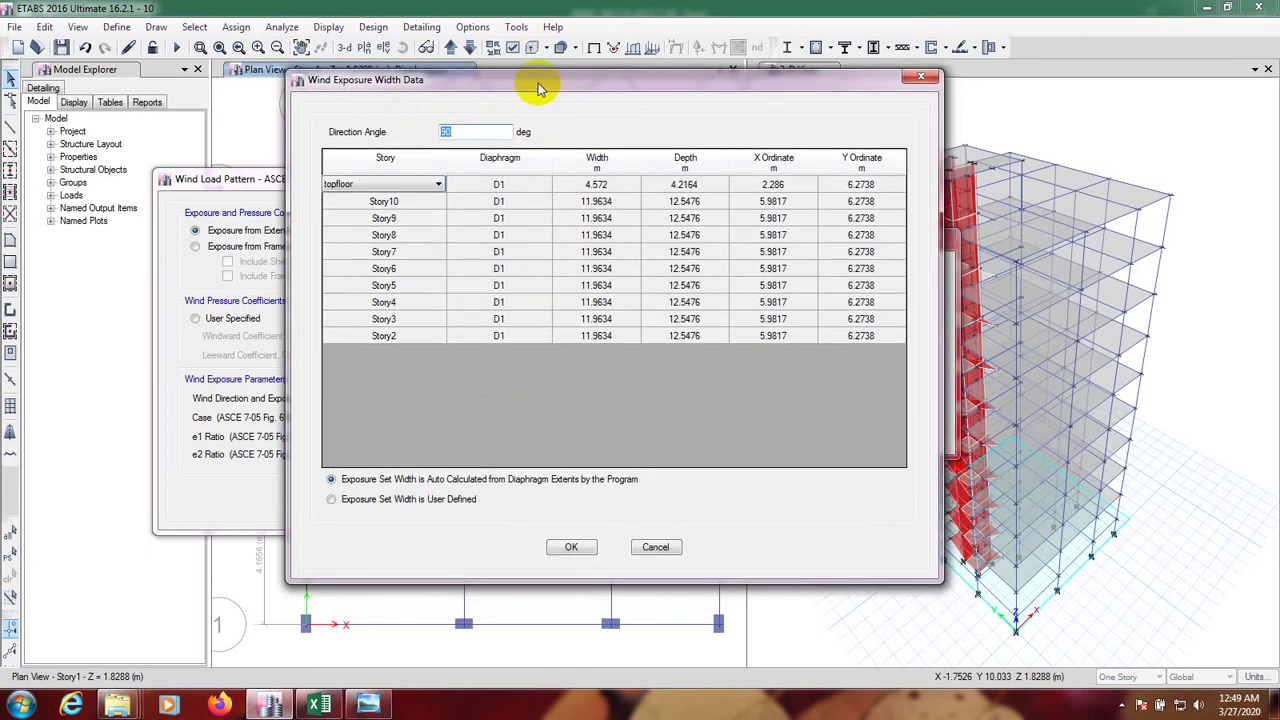
drag(491, 130, 413, 130)
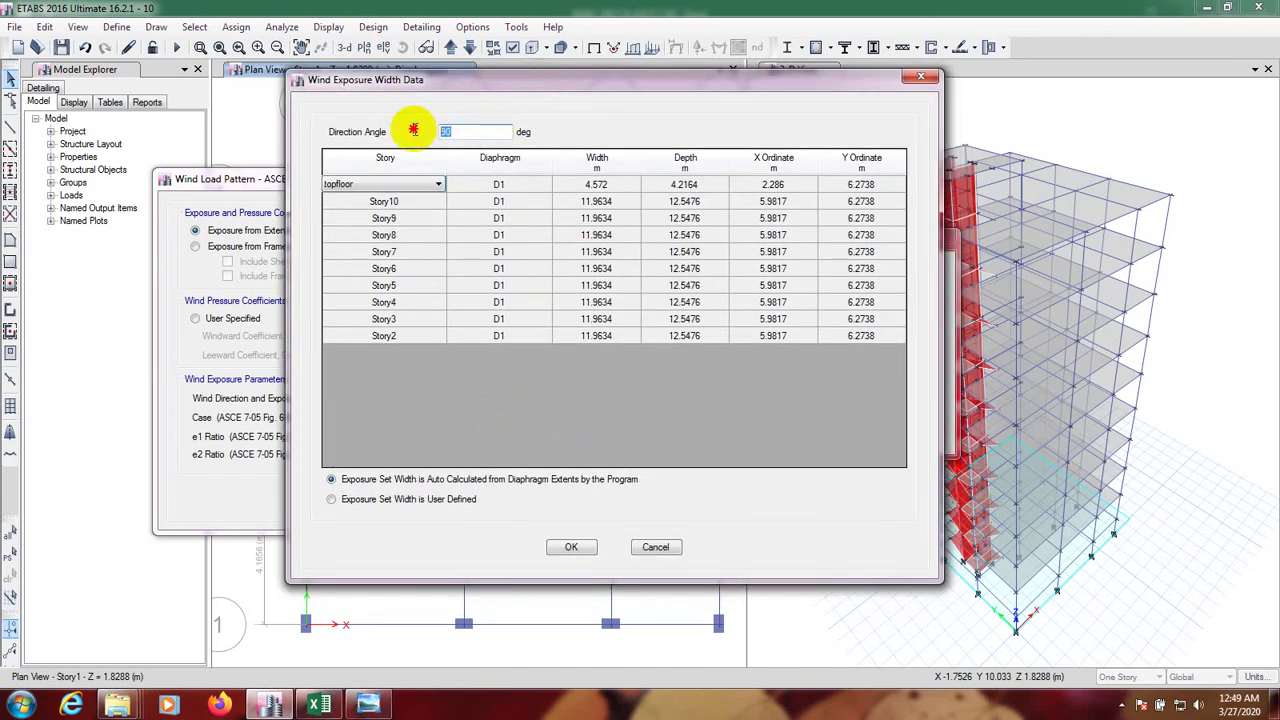
click(474, 131)
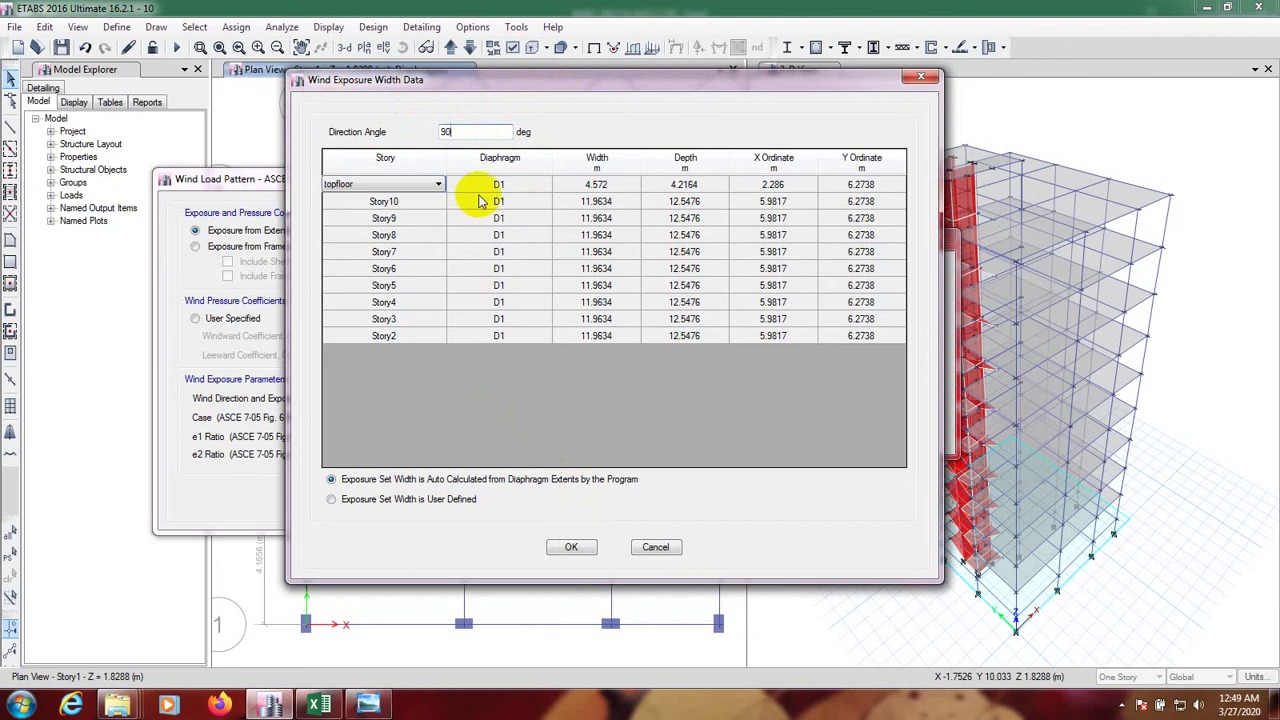
double_click(457, 131)
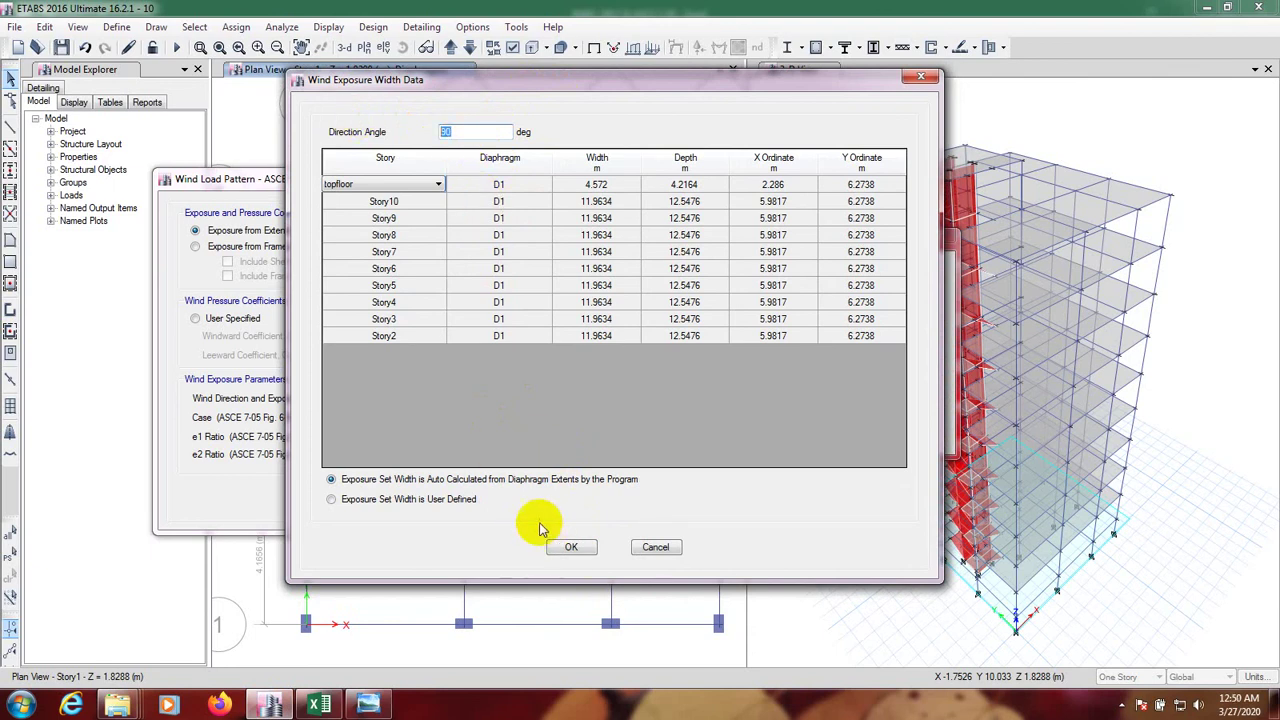
- Confirm the 90° exposure widths, choose Create All Sets, and accept WL-Y and the load patterns
click(569, 549)
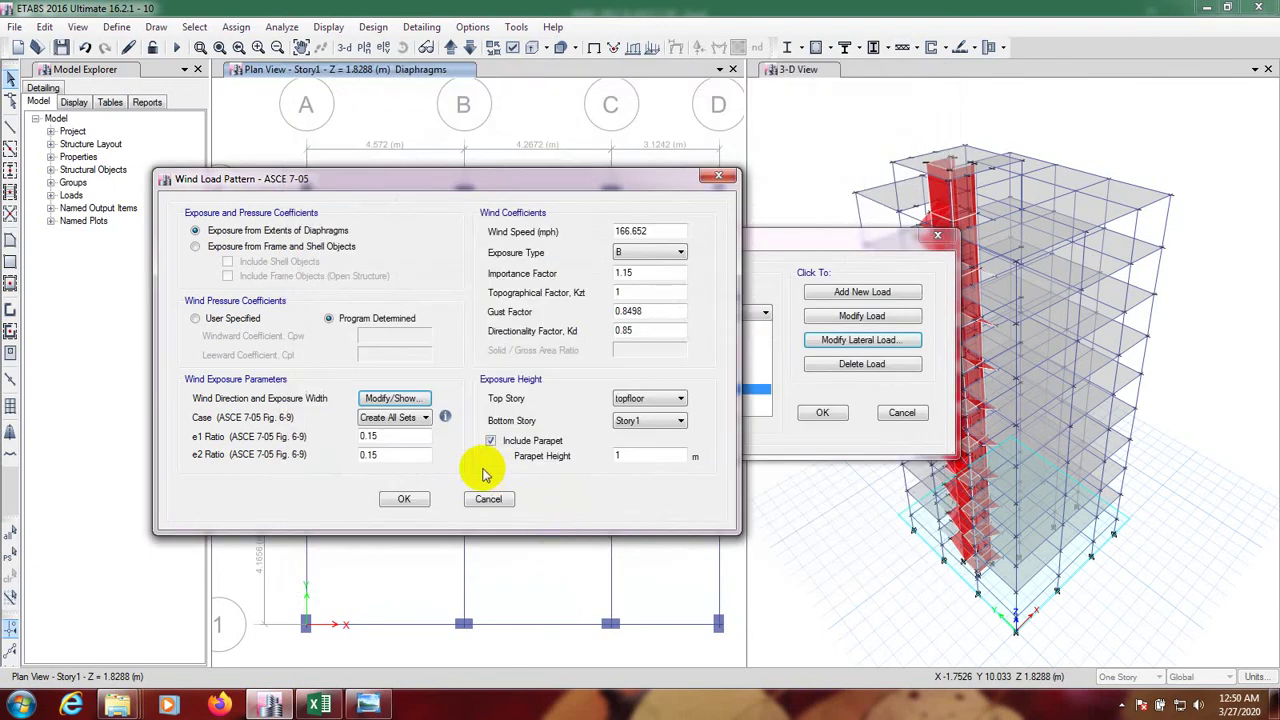
click(388, 418)
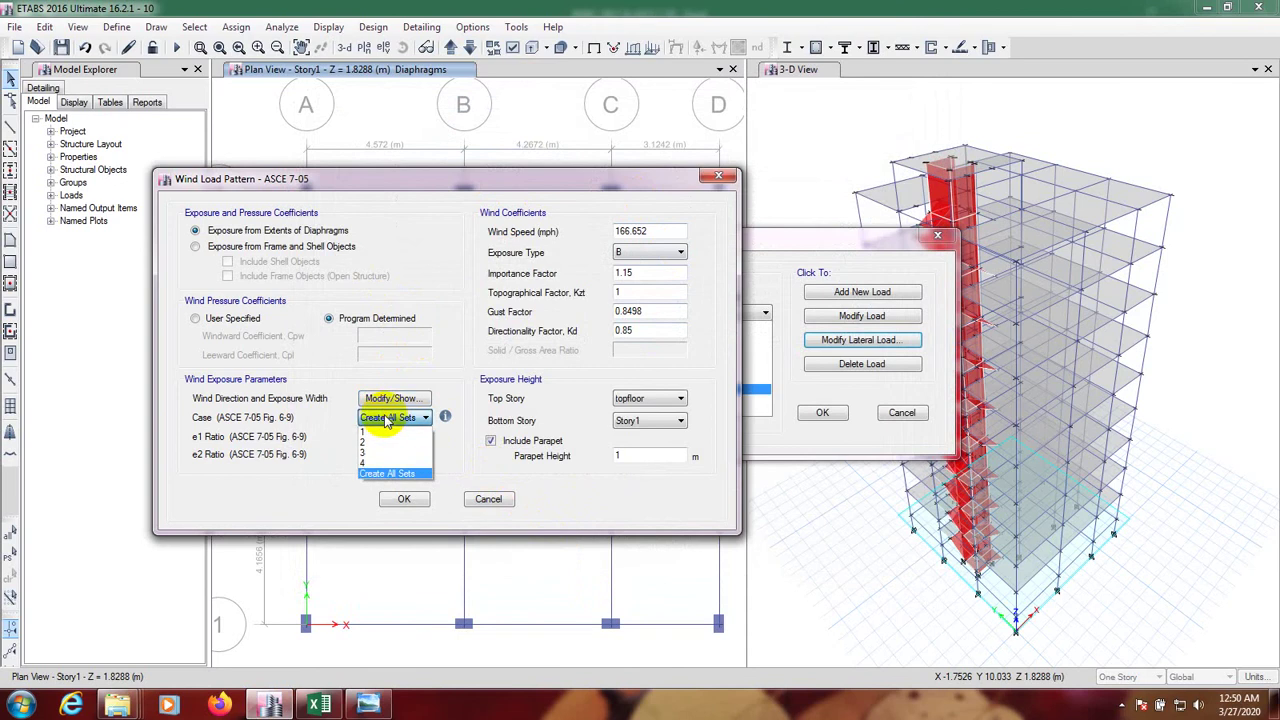
click(386, 473)
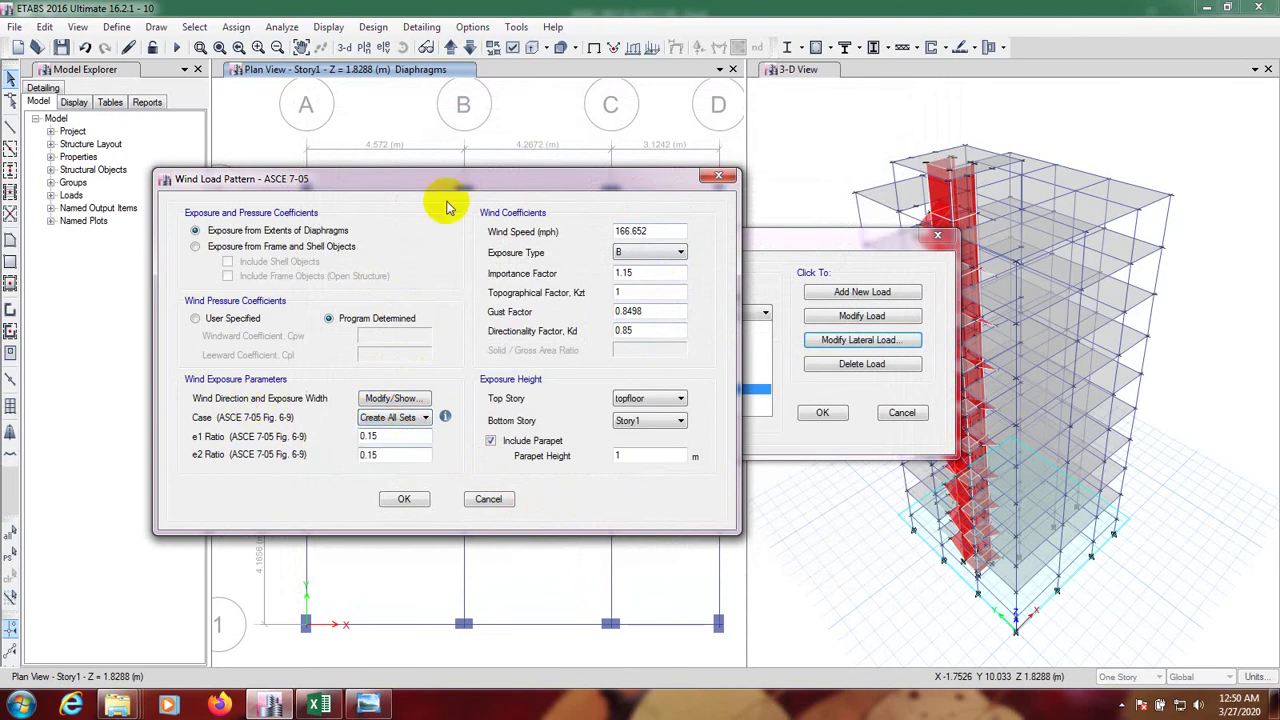
drag(486, 178, 612, 136)
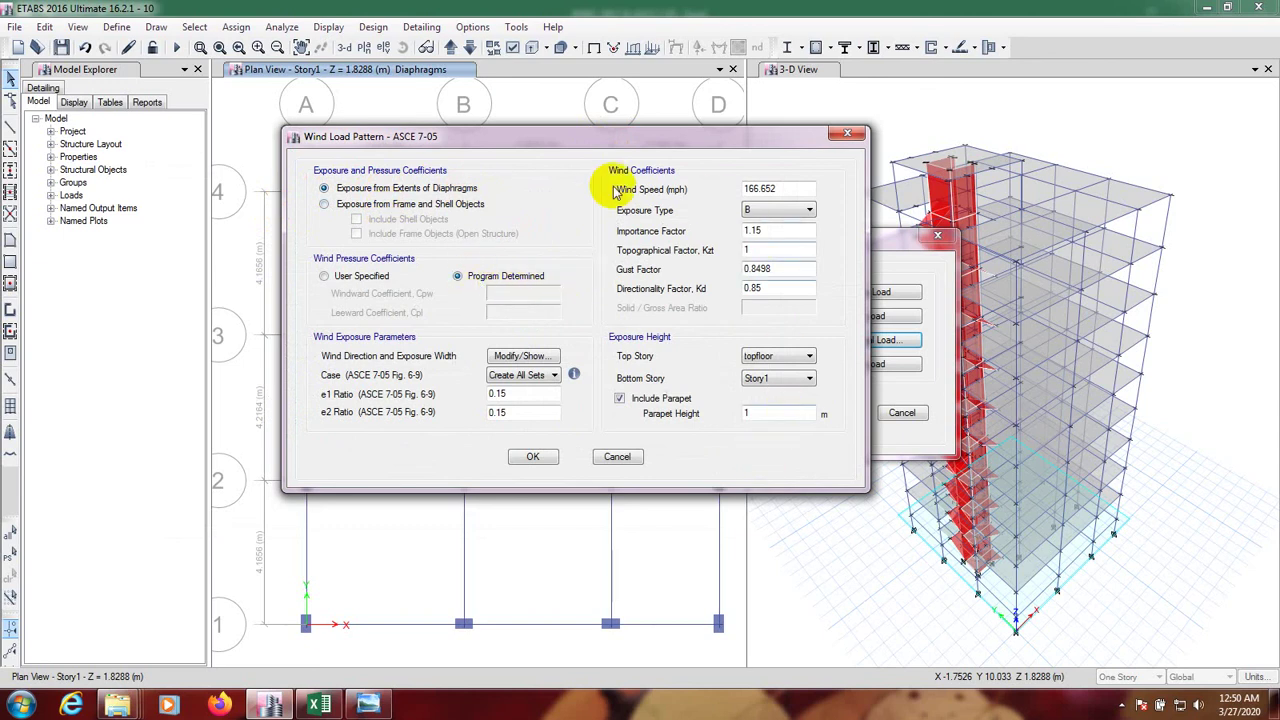
click(536, 457)
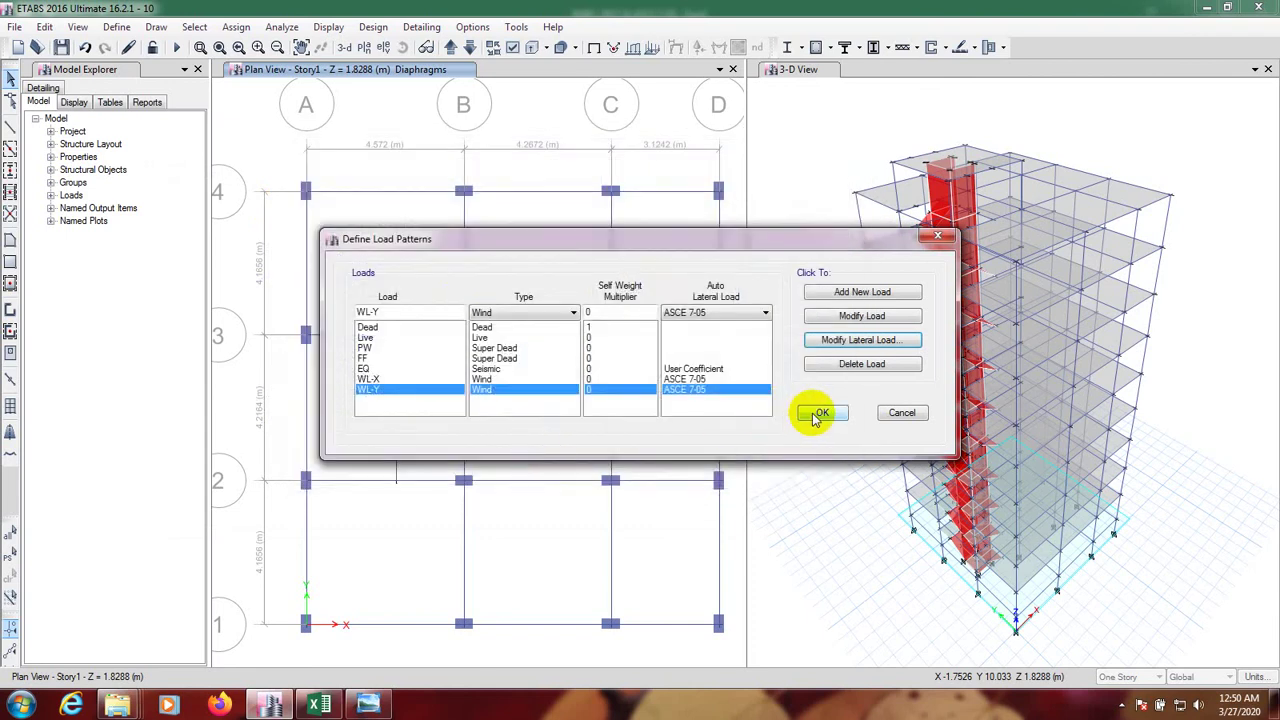
click(816, 414)
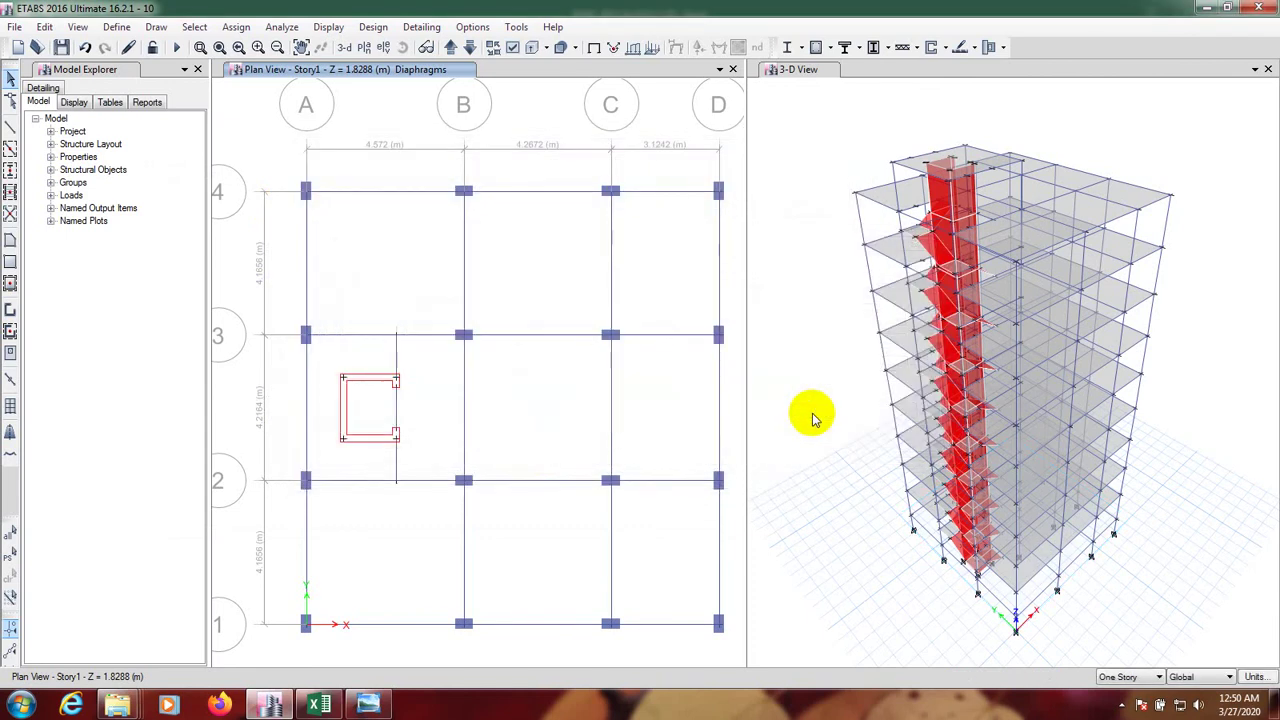
- Open the Load Cases list and review that WL-Y applies its wind pattern at scale factor 1
click(117, 27)
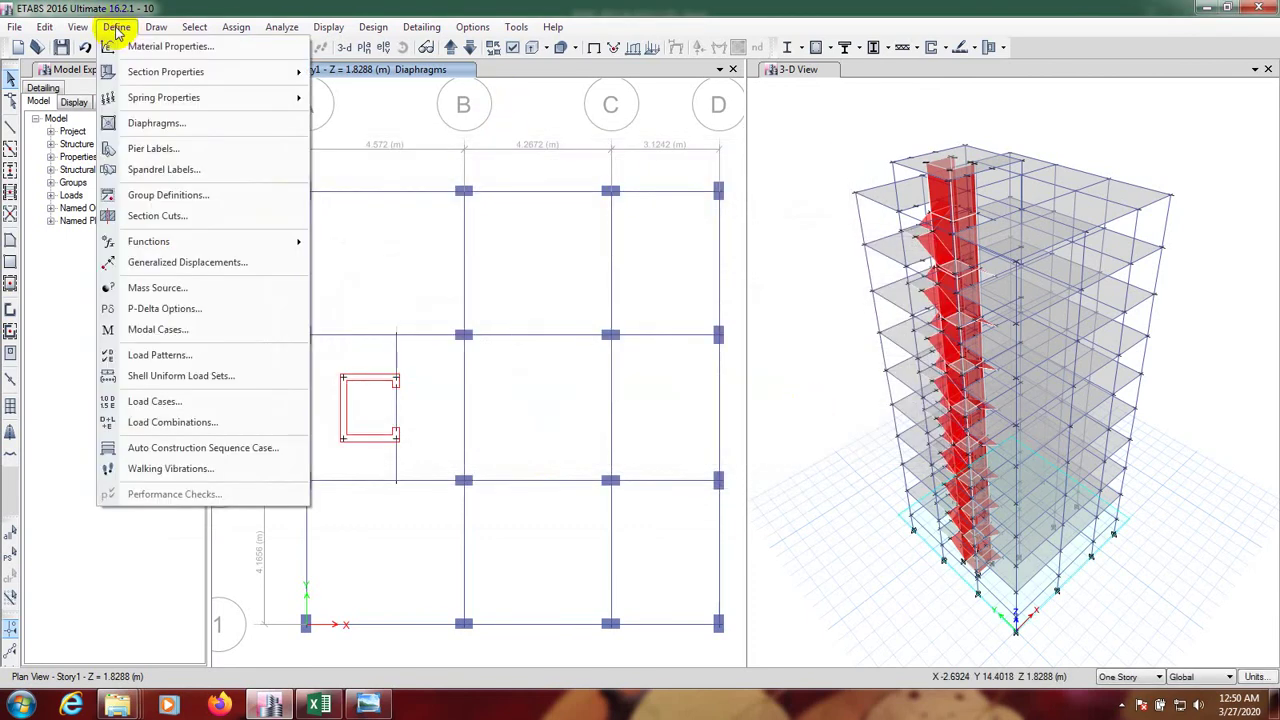
click(155, 403)
click(414, 395)
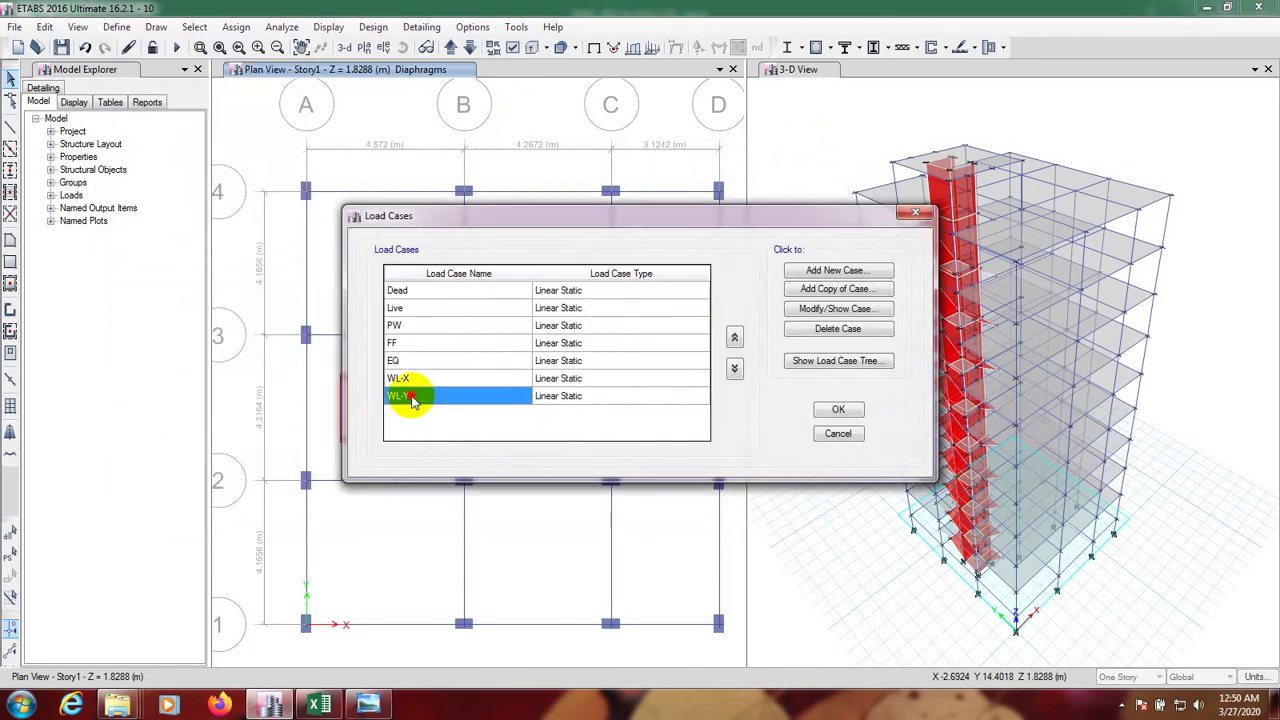
click(418, 378)
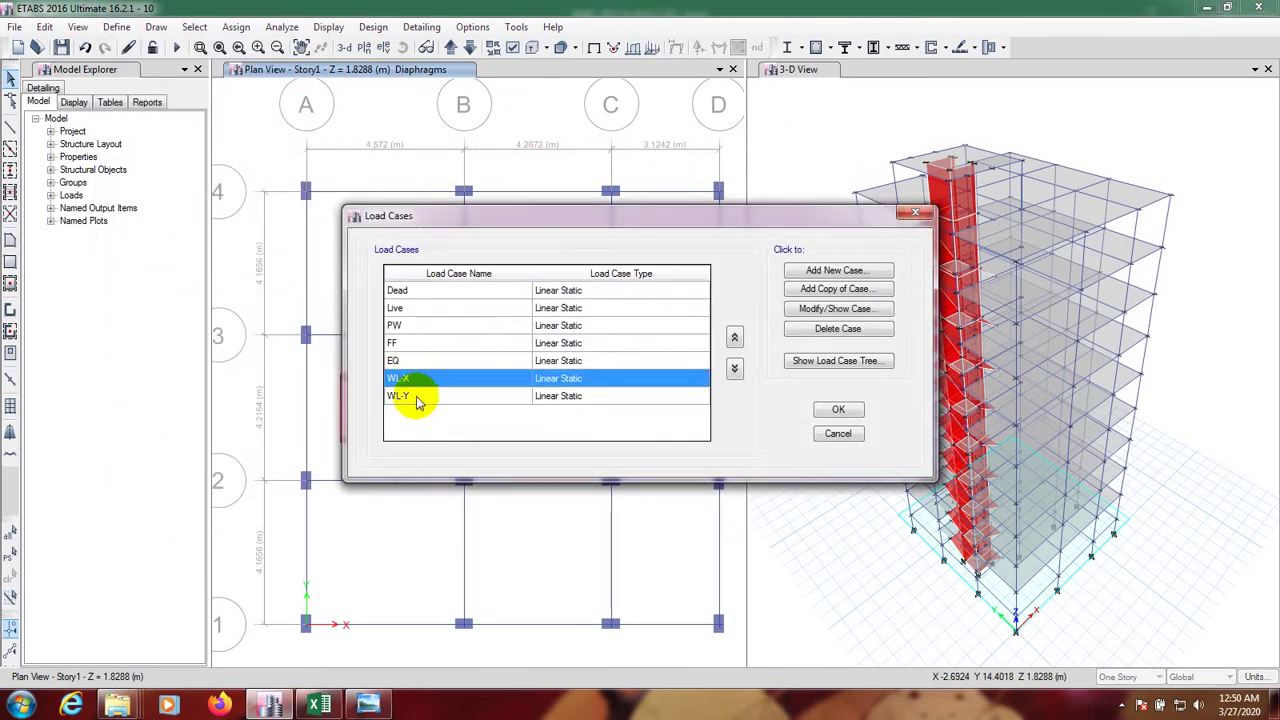
click(418, 398)
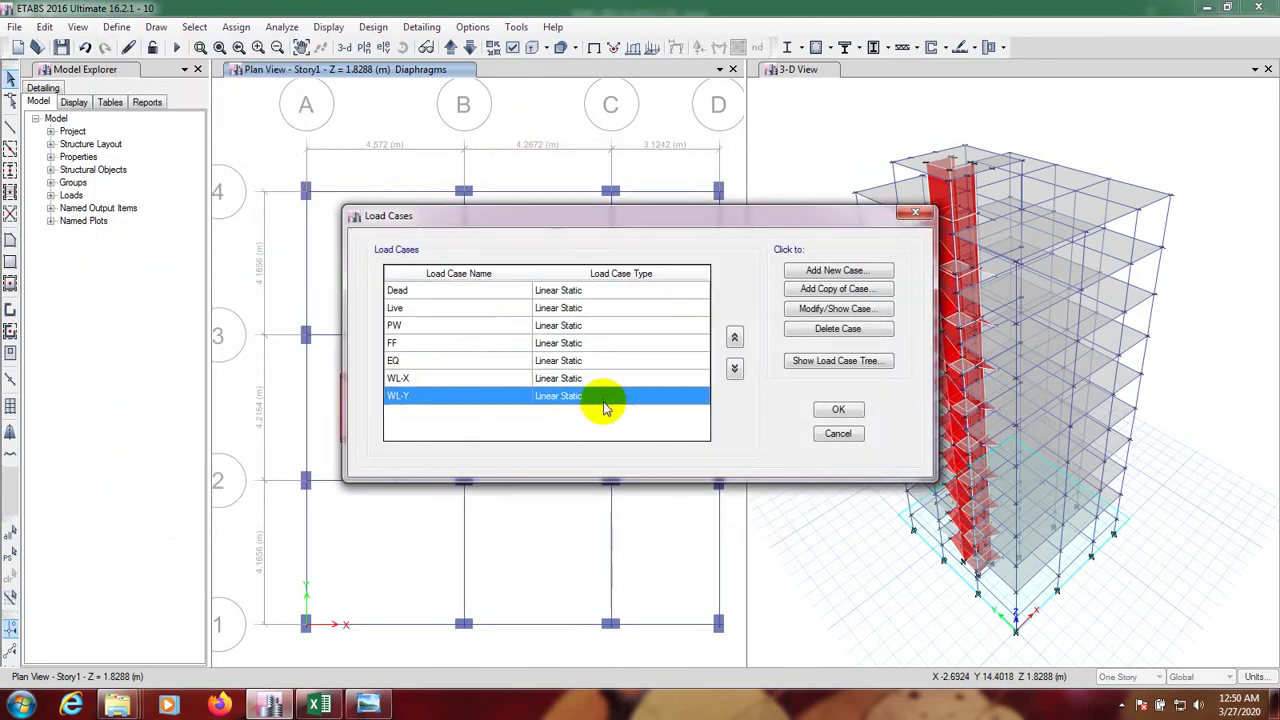
click(830, 308)
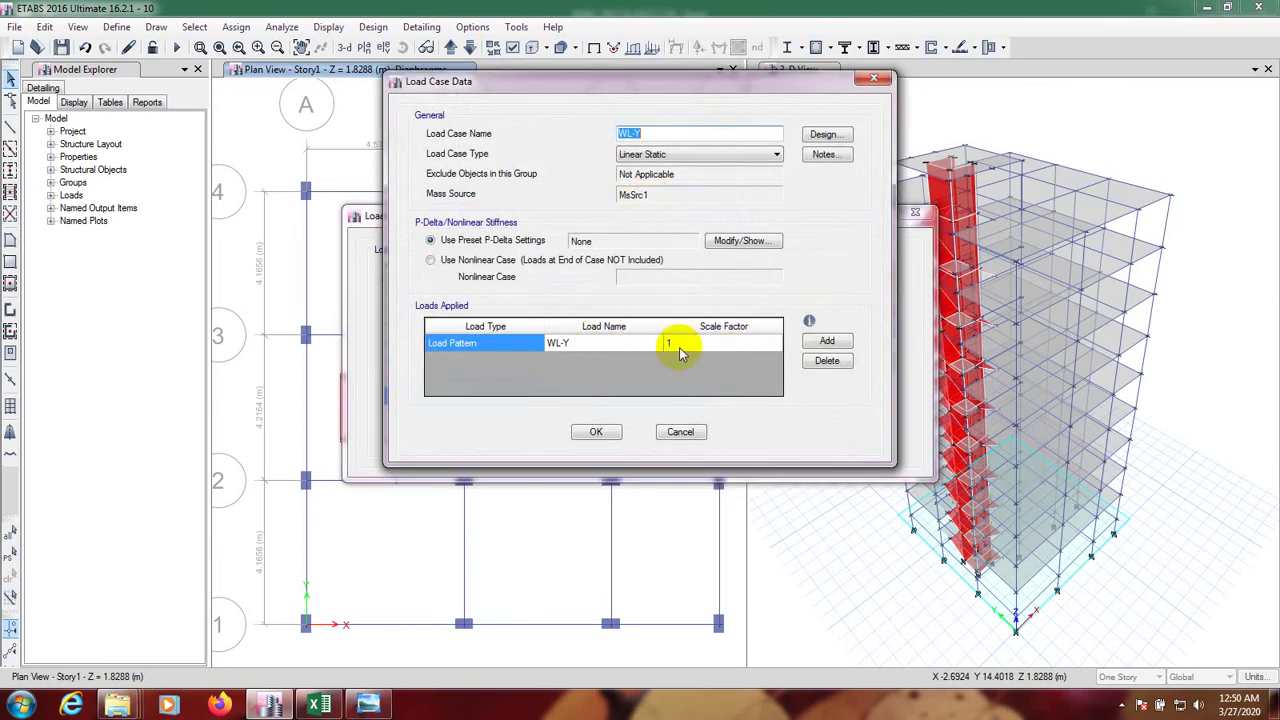
click(596, 432)
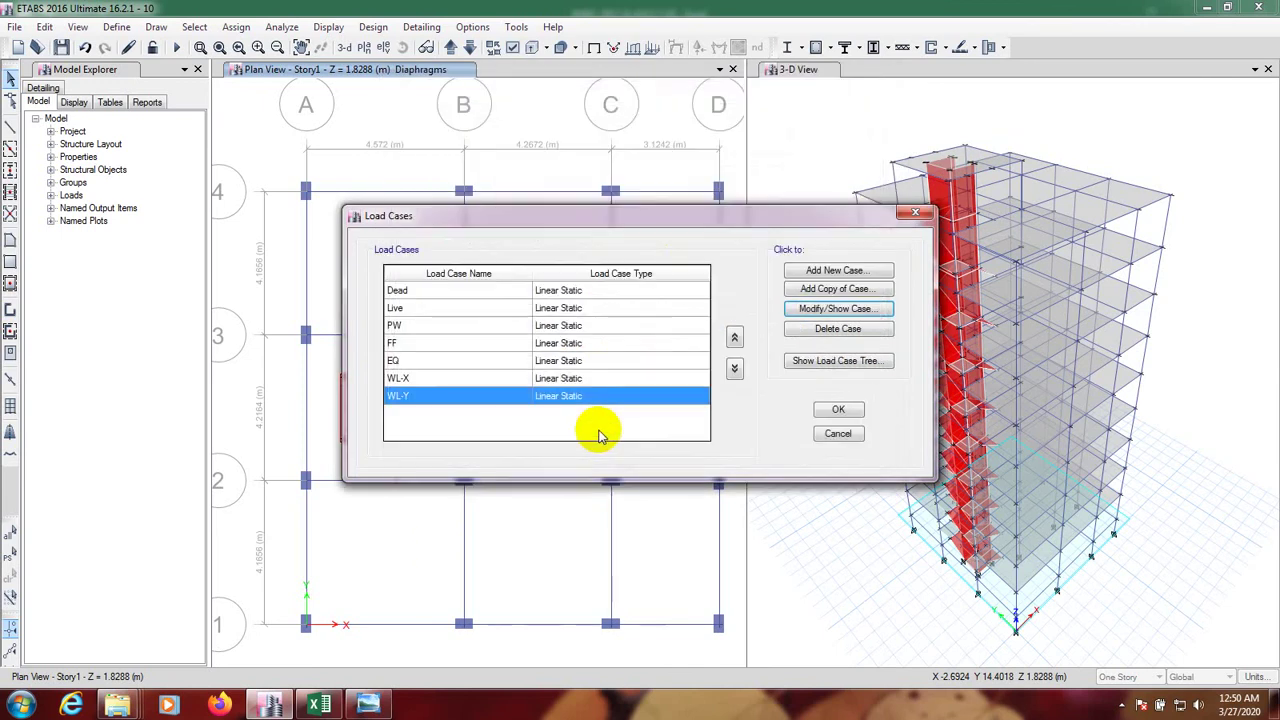
drag(617, 222, 489, 214)
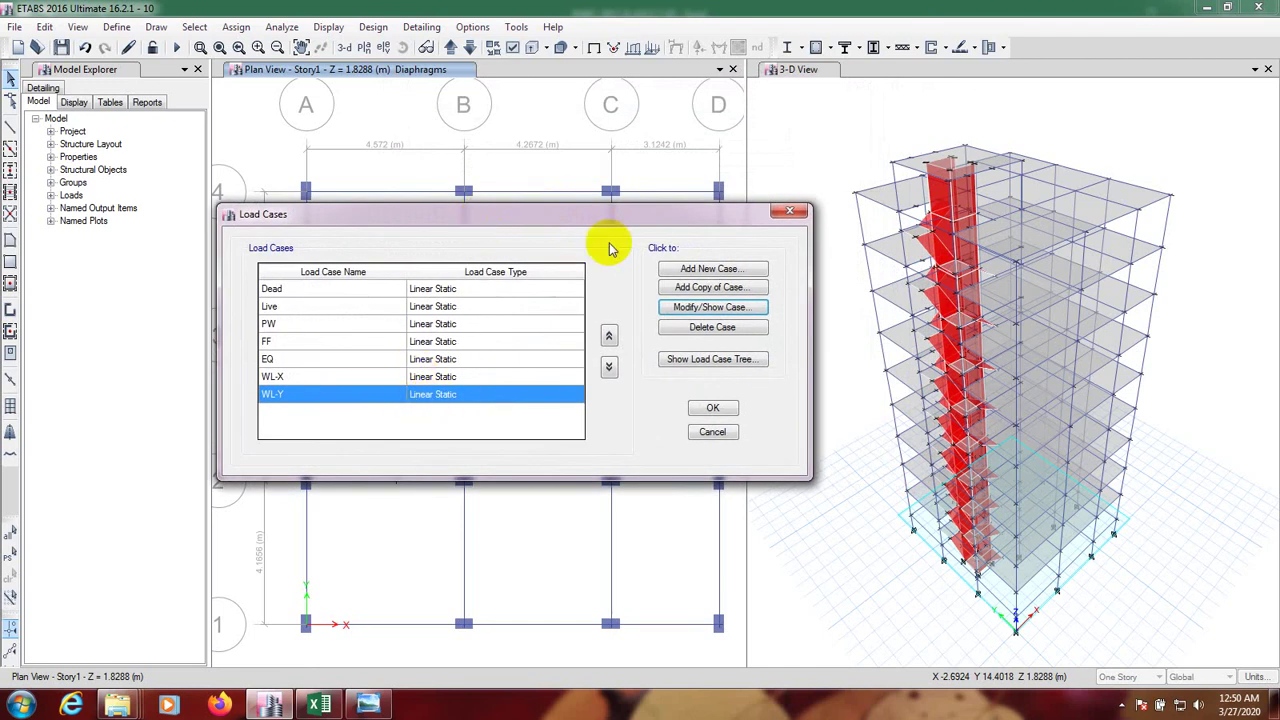
drag(594, 217, 597, 209)
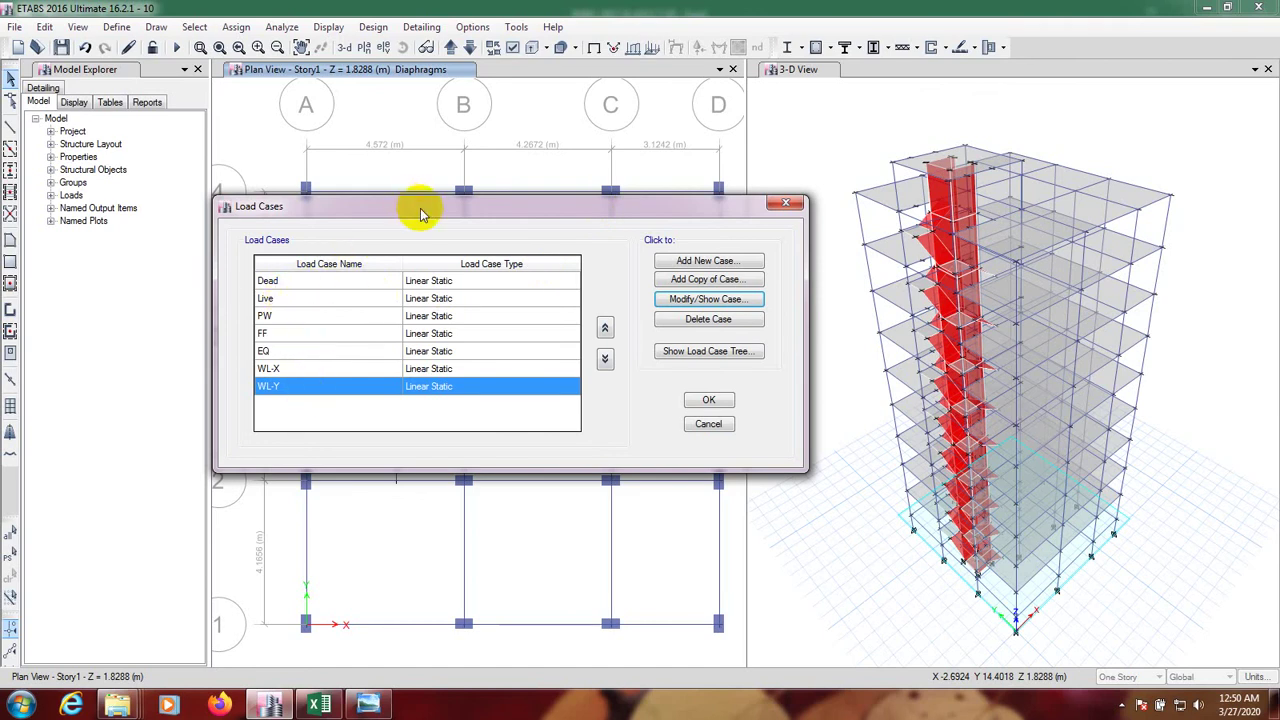
drag(414, 201, 417, 191)
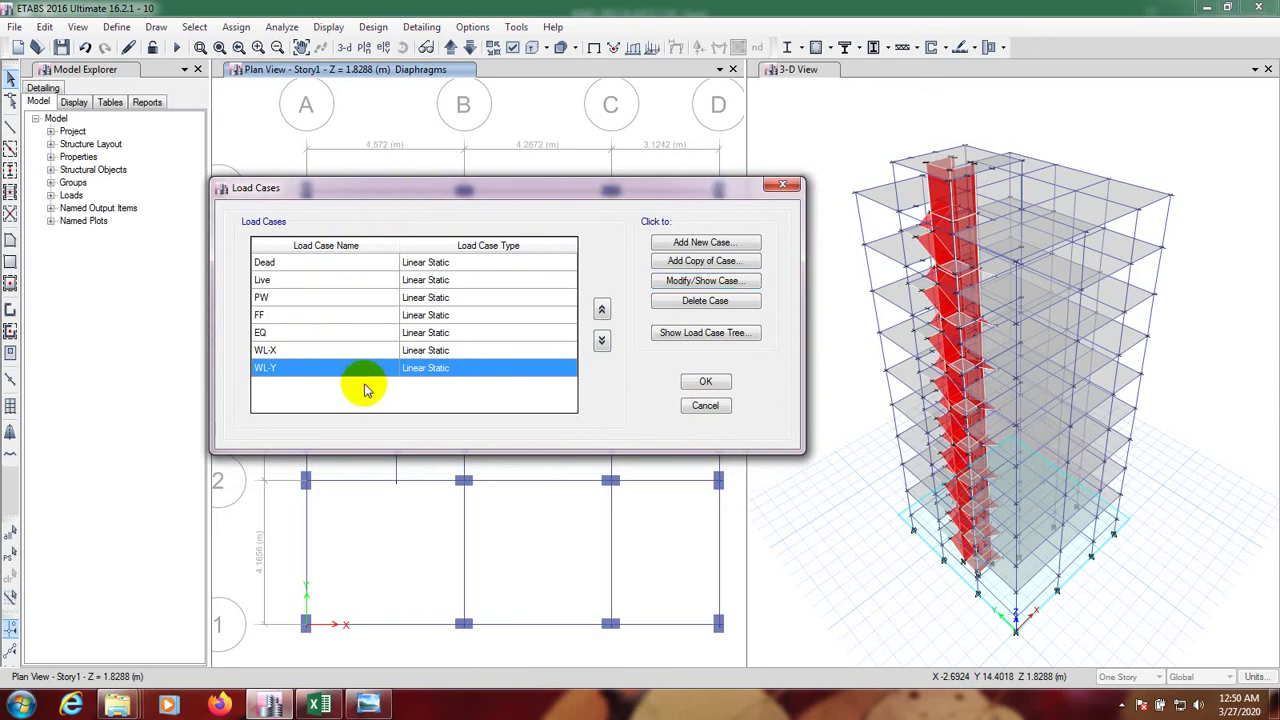
- Browse the EQ, WL-X and WL-Y cases in the Load Cases list, ending with EQ selected
click(402, 195)
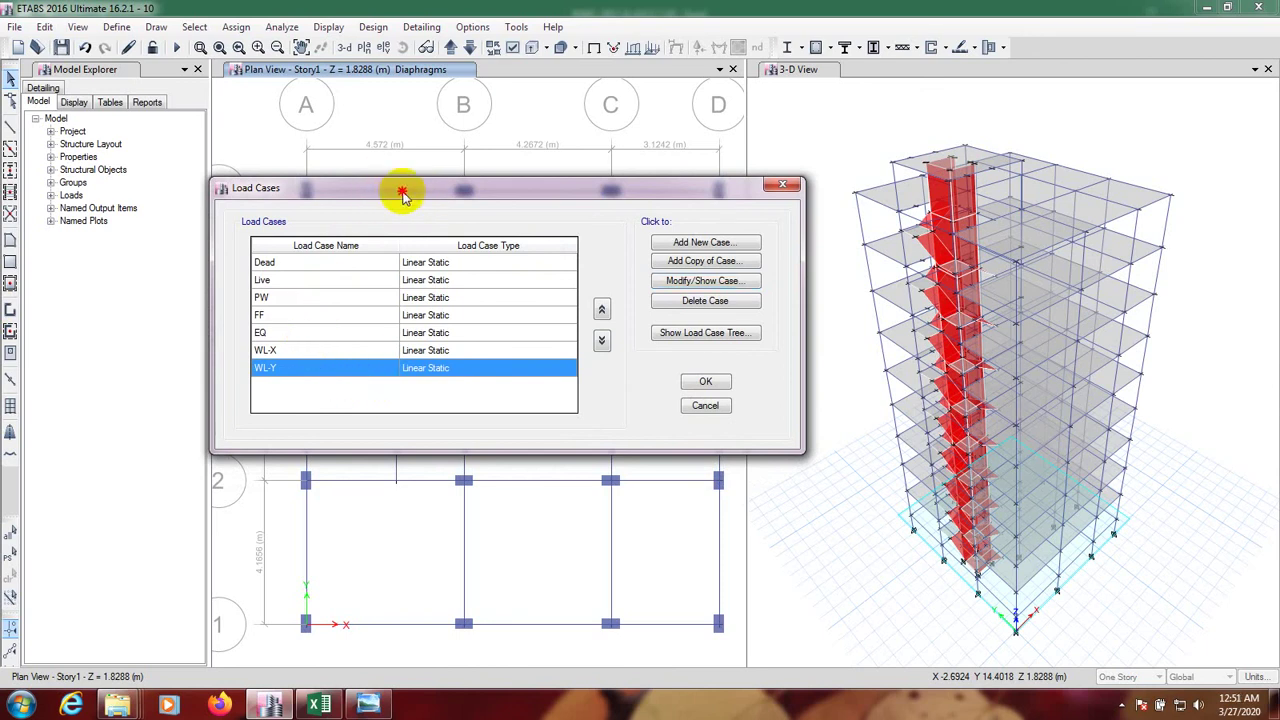
click(286, 332)
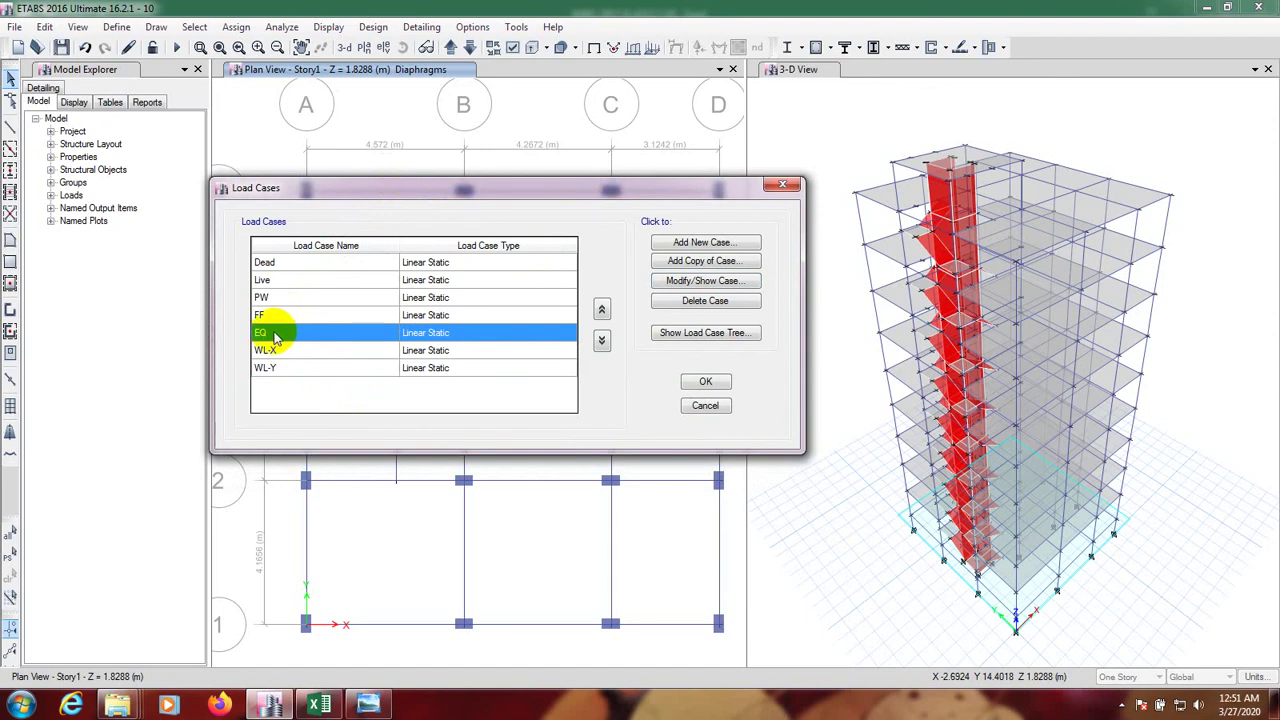
click(274, 346)
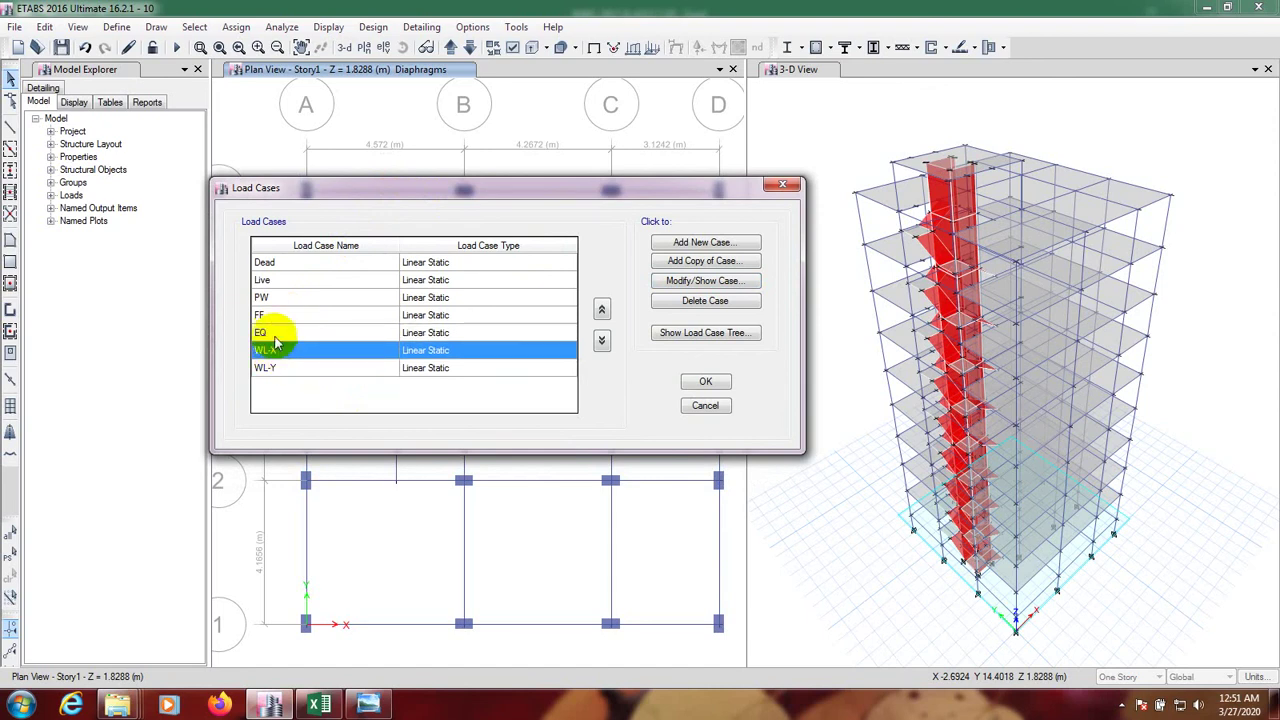
click(274, 335)
click(298, 397)
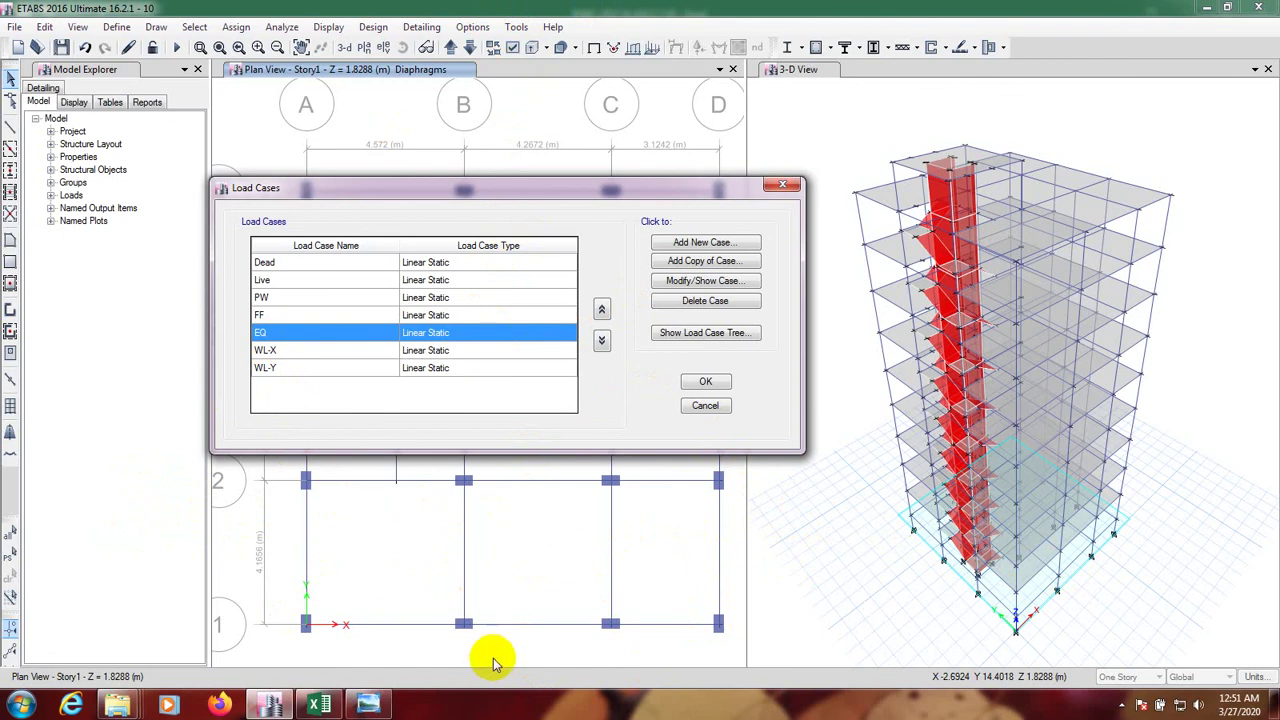
click(302, 353)
click(308, 366)
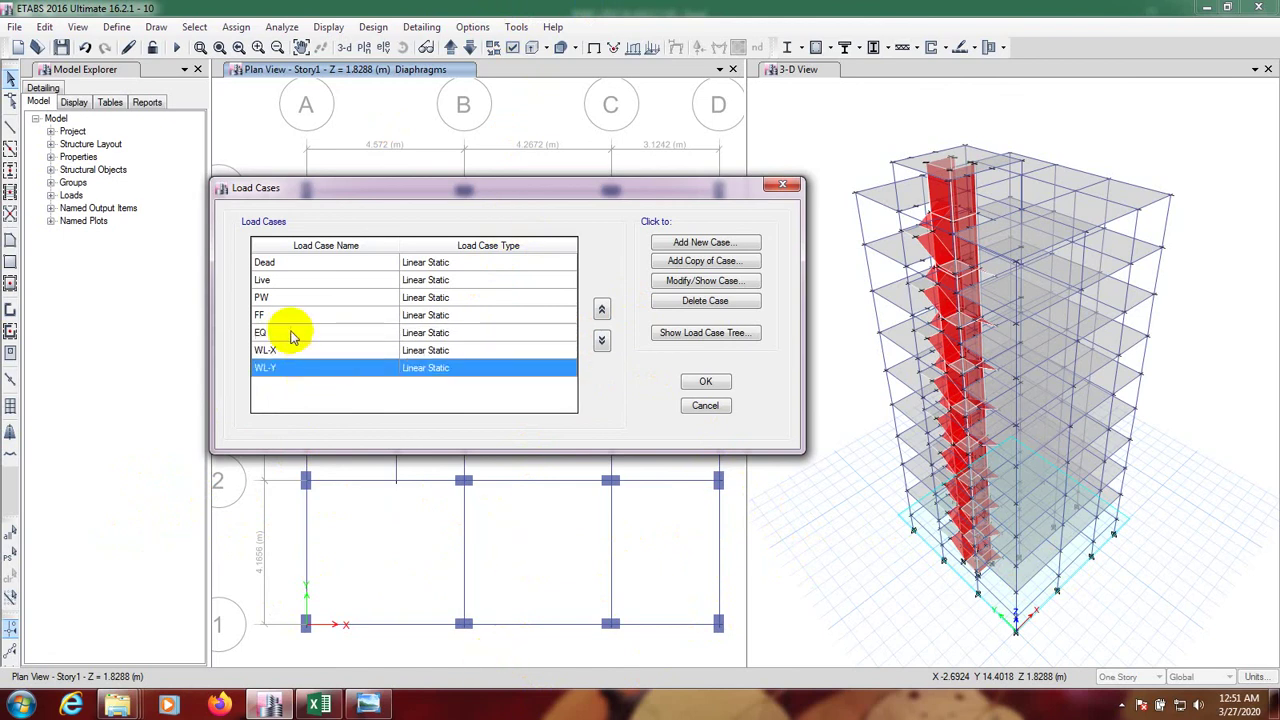
click(290, 332)
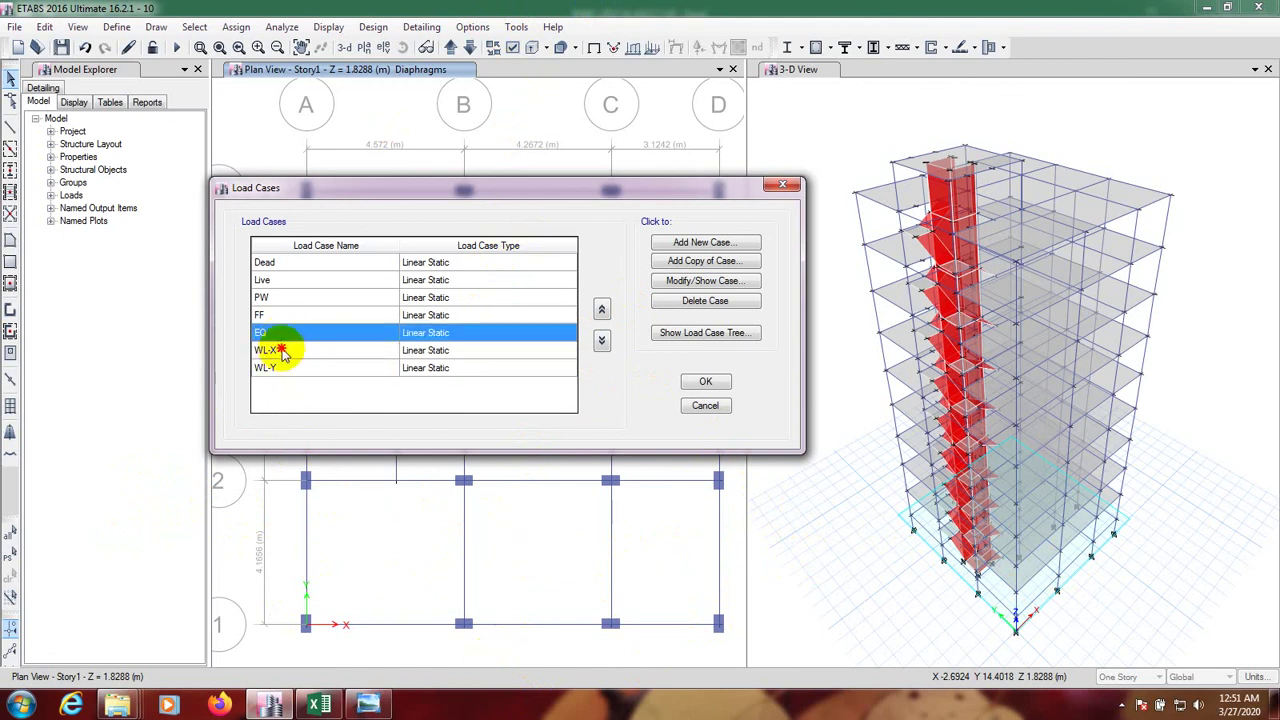
click(287, 349)
click(285, 368)
click(285, 334)
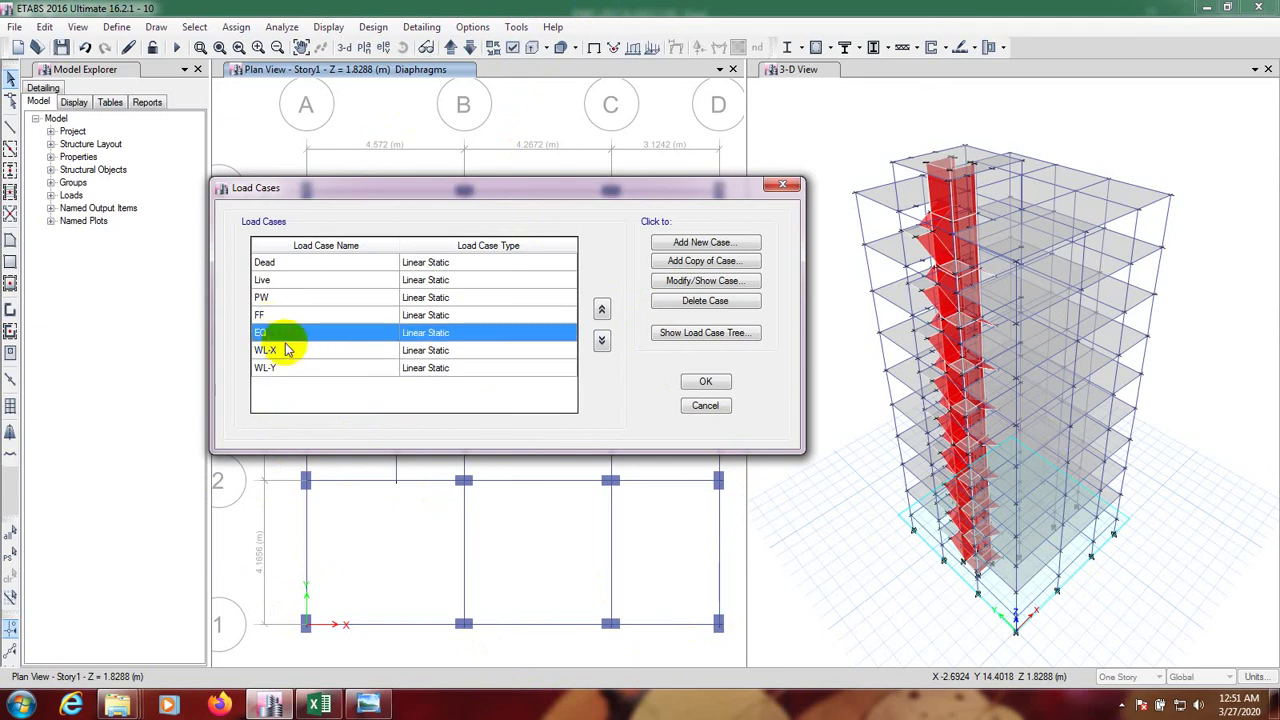
click(290, 351)
click(294, 369)
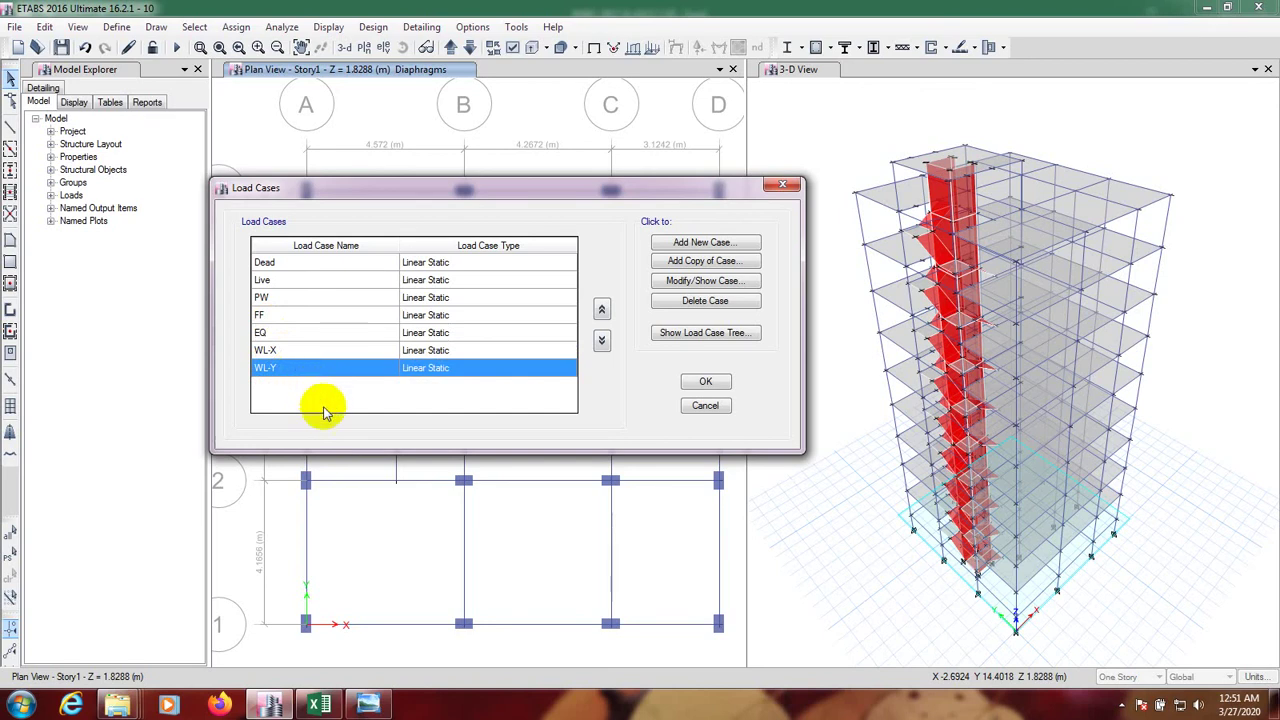
click(286, 334)
click(290, 351)
click(294, 368)
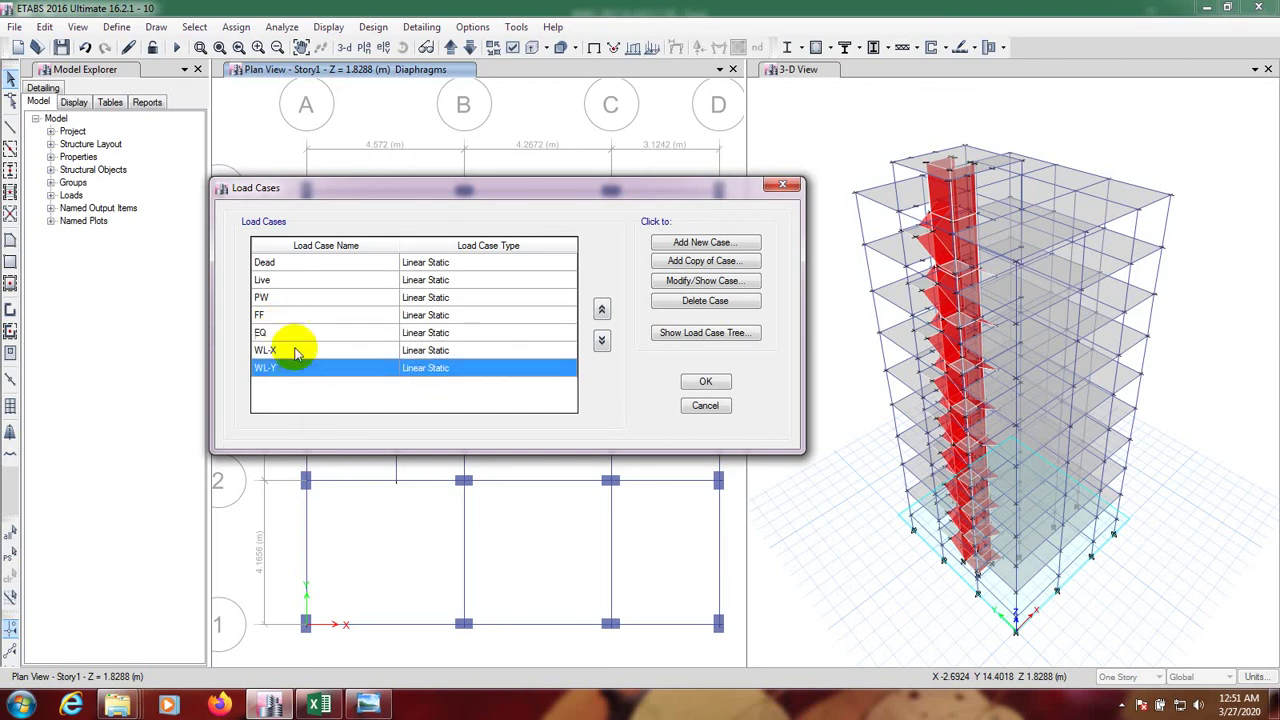
click(292, 334)
click(295, 351)
click(296, 368)
click(294, 334)
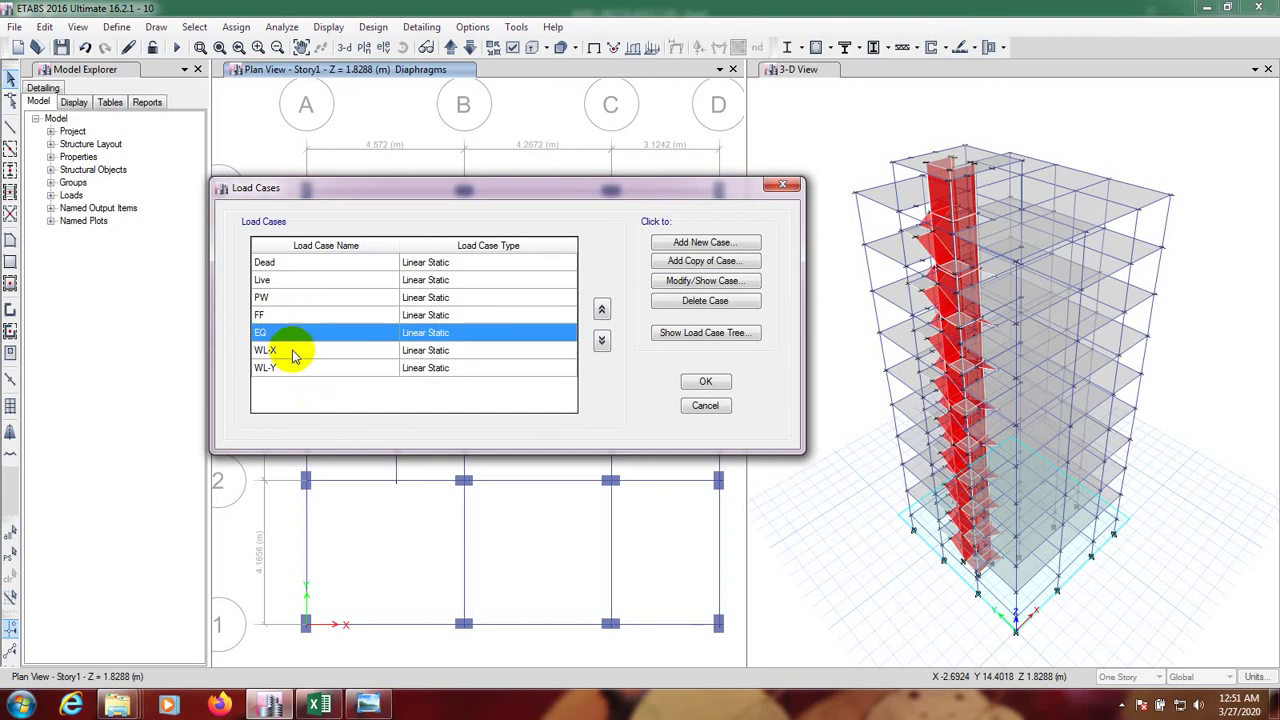
click(296, 351)
click(300, 369)
click(303, 402)
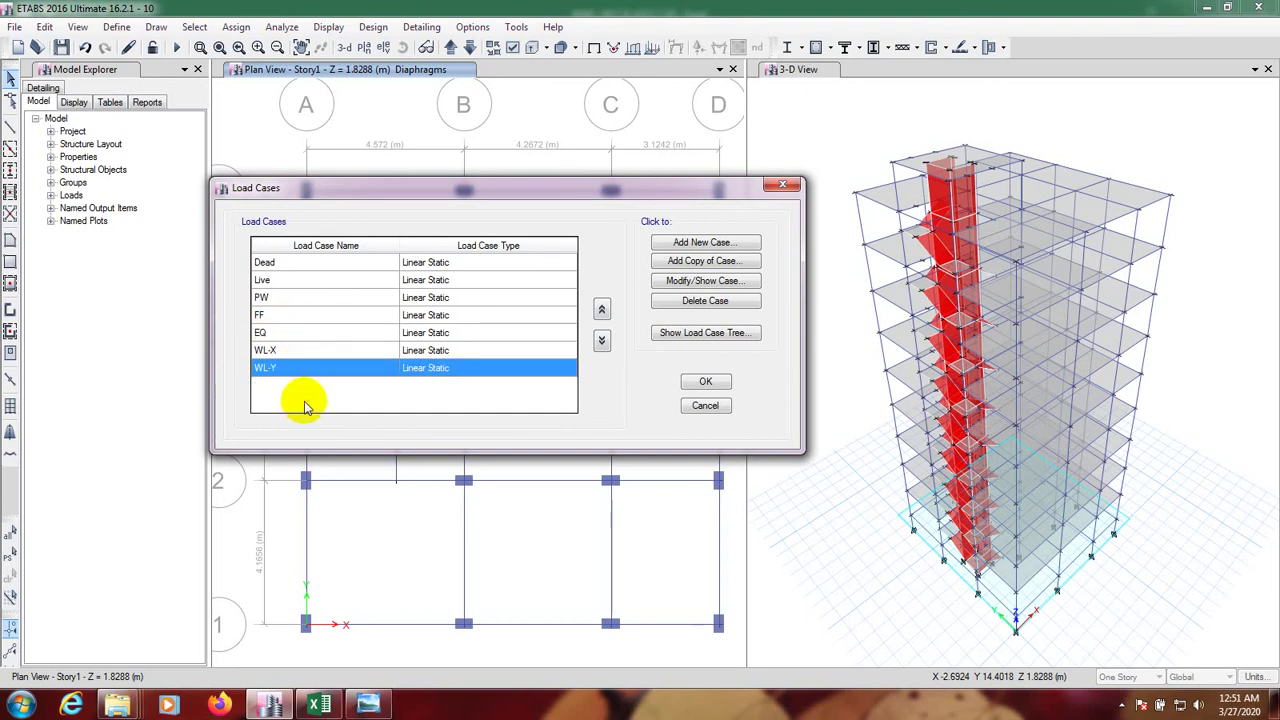
click(277, 334)
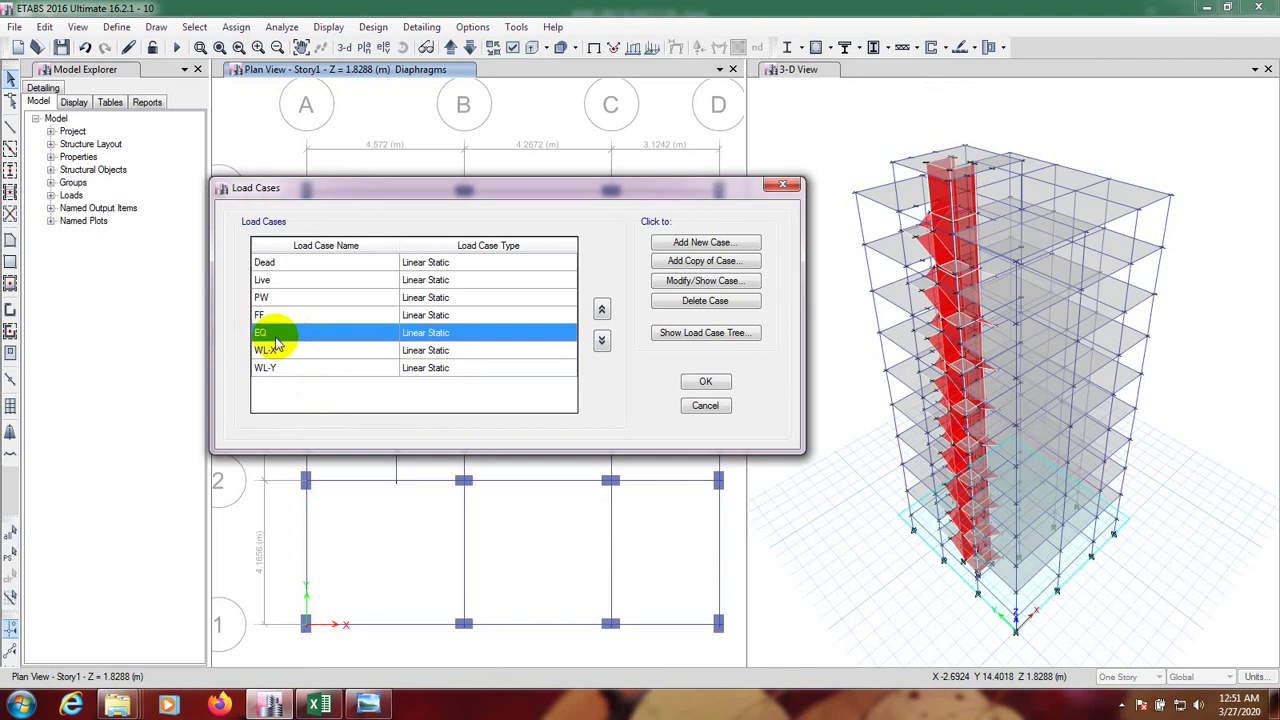
click(312, 351)
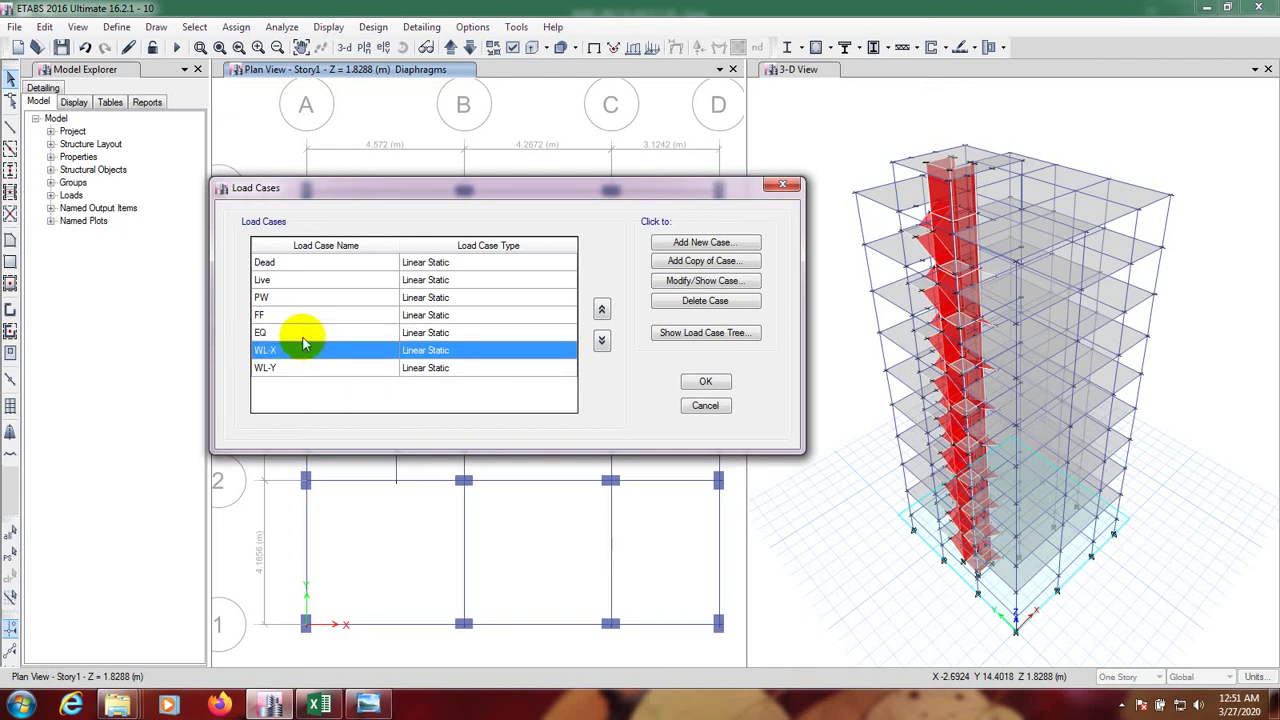
click(305, 333)
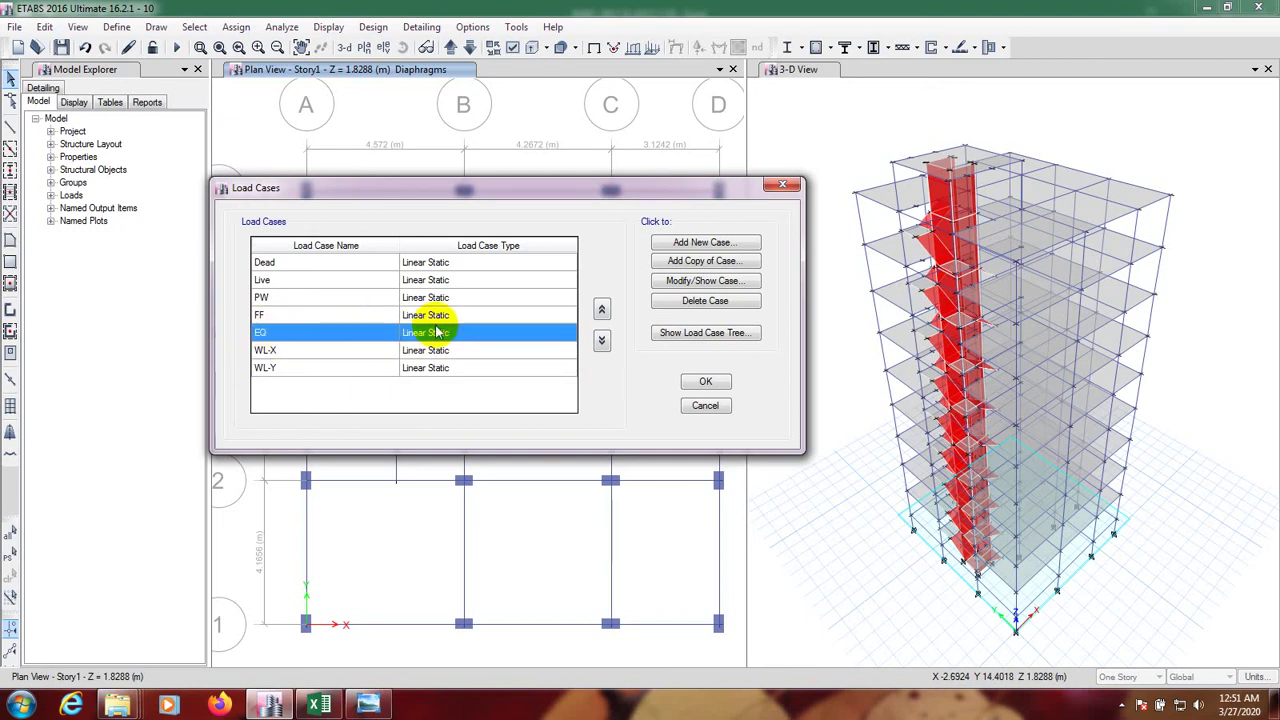
- Copy the EQ case into a new case named EQ- with scale factor -1
click(697, 263)
drag(660, 84, 561, 91)
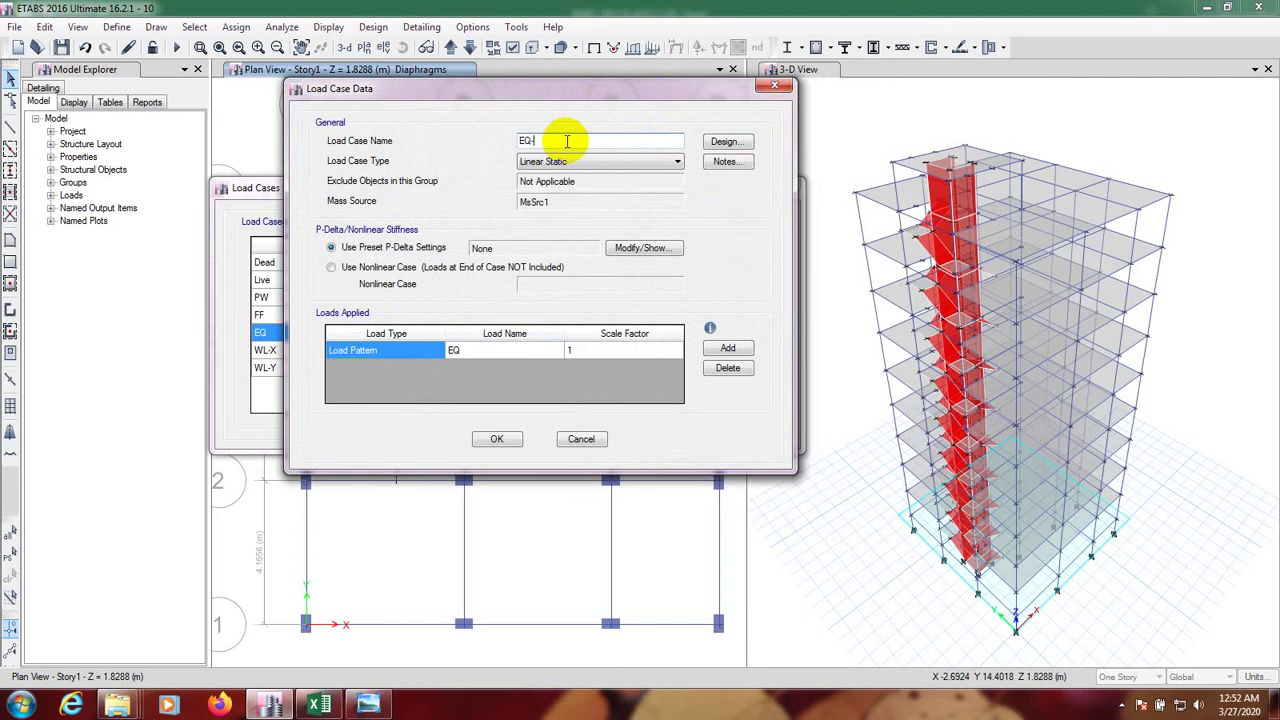
click(590, 352)
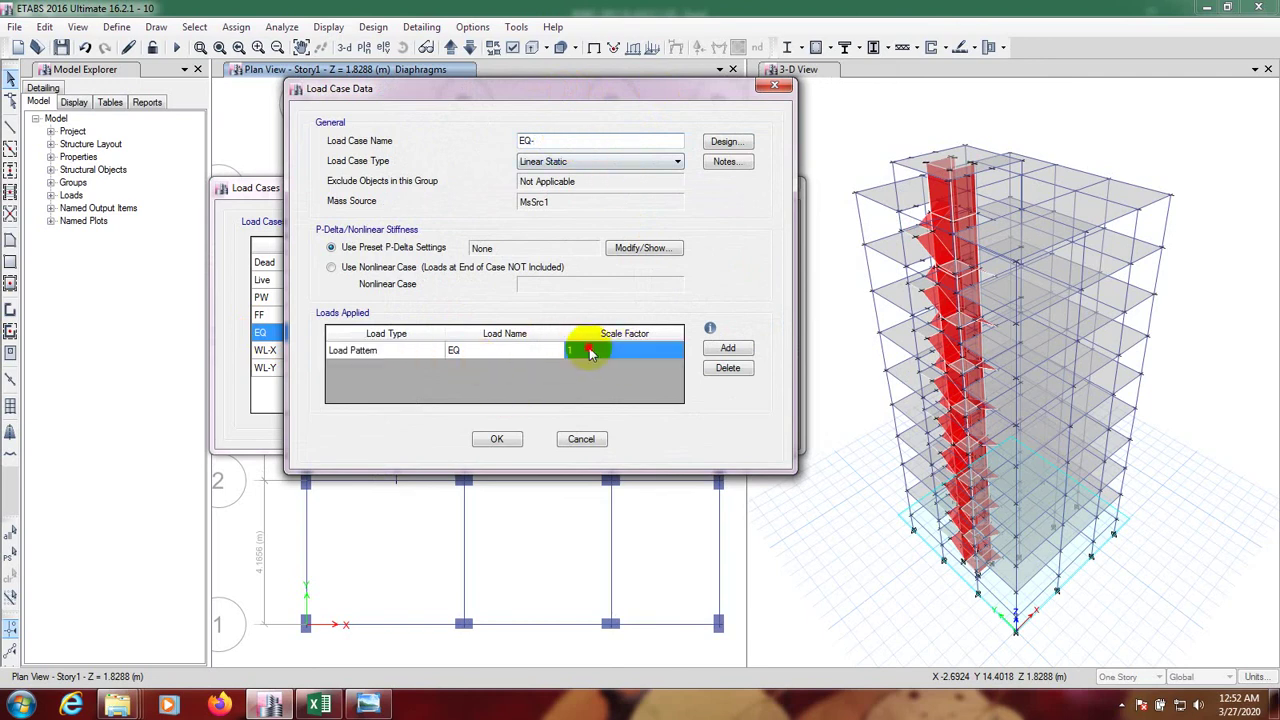
click(576, 351)
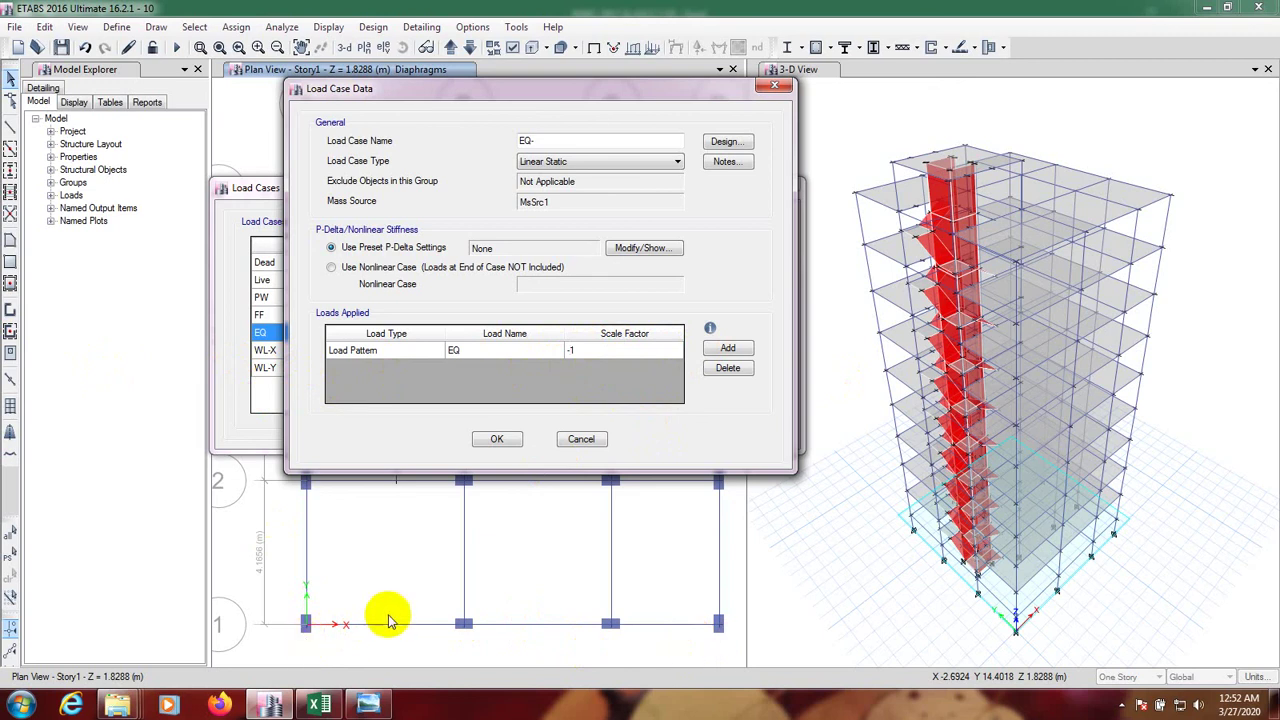
click(499, 441)
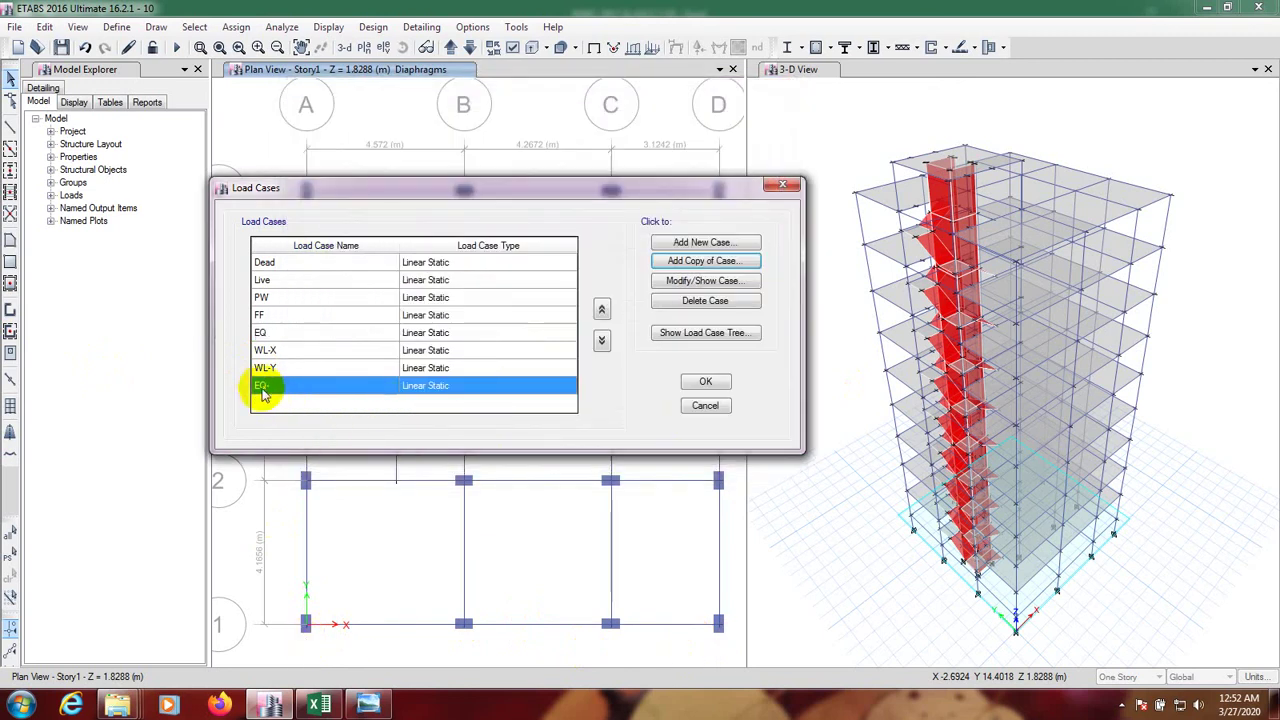
- Copy the WL-X load case into a new case with scale factor -1
click(265, 350)
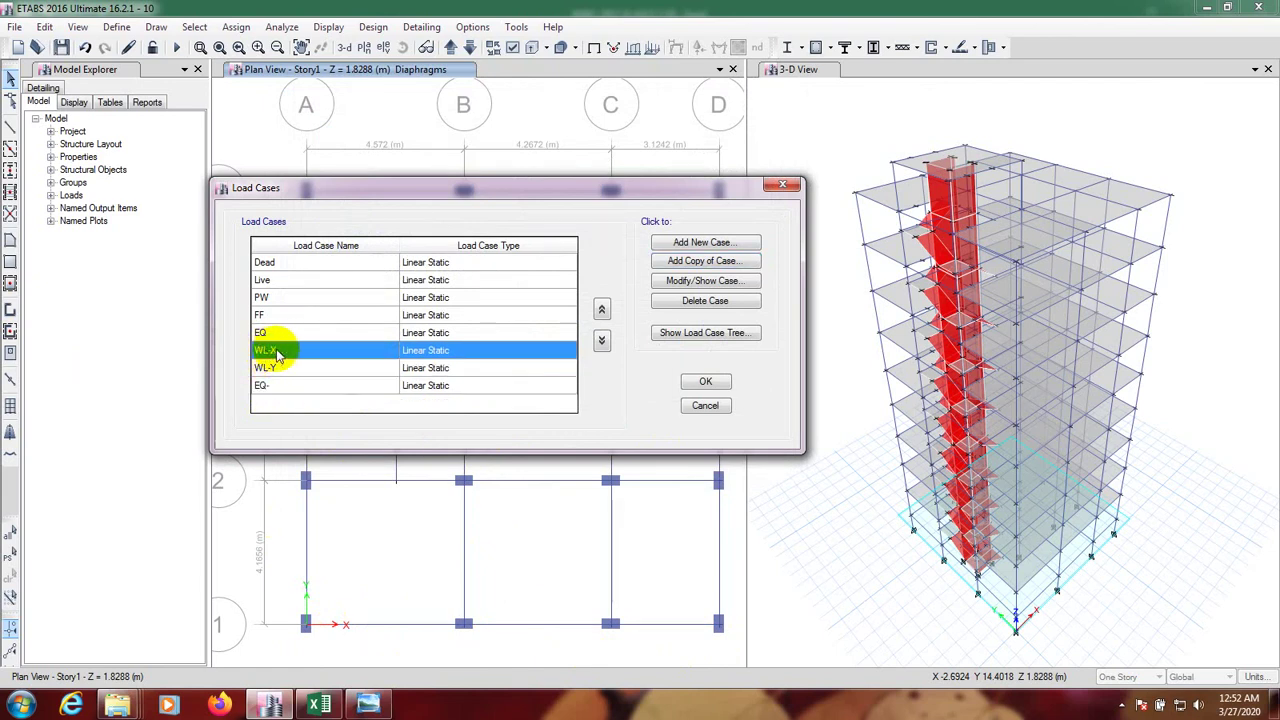
click(703, 259)
click(654, 136)
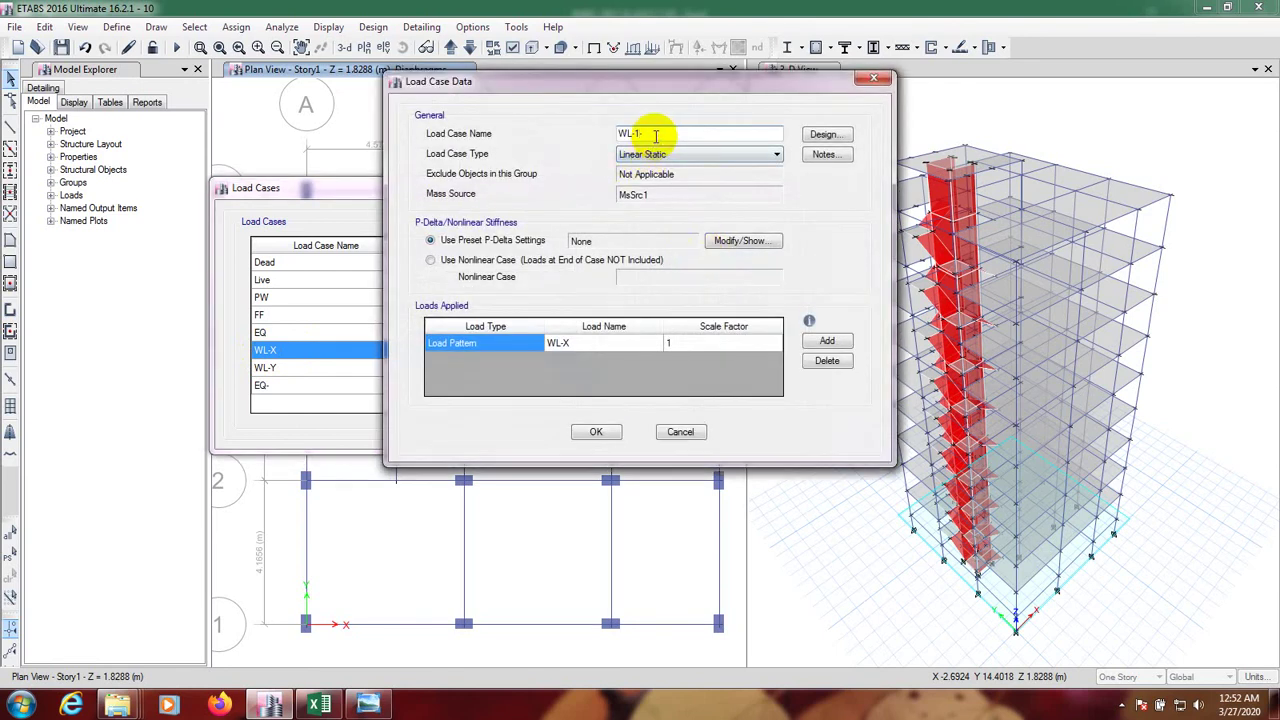
click(751, 343)
click(668, 343)
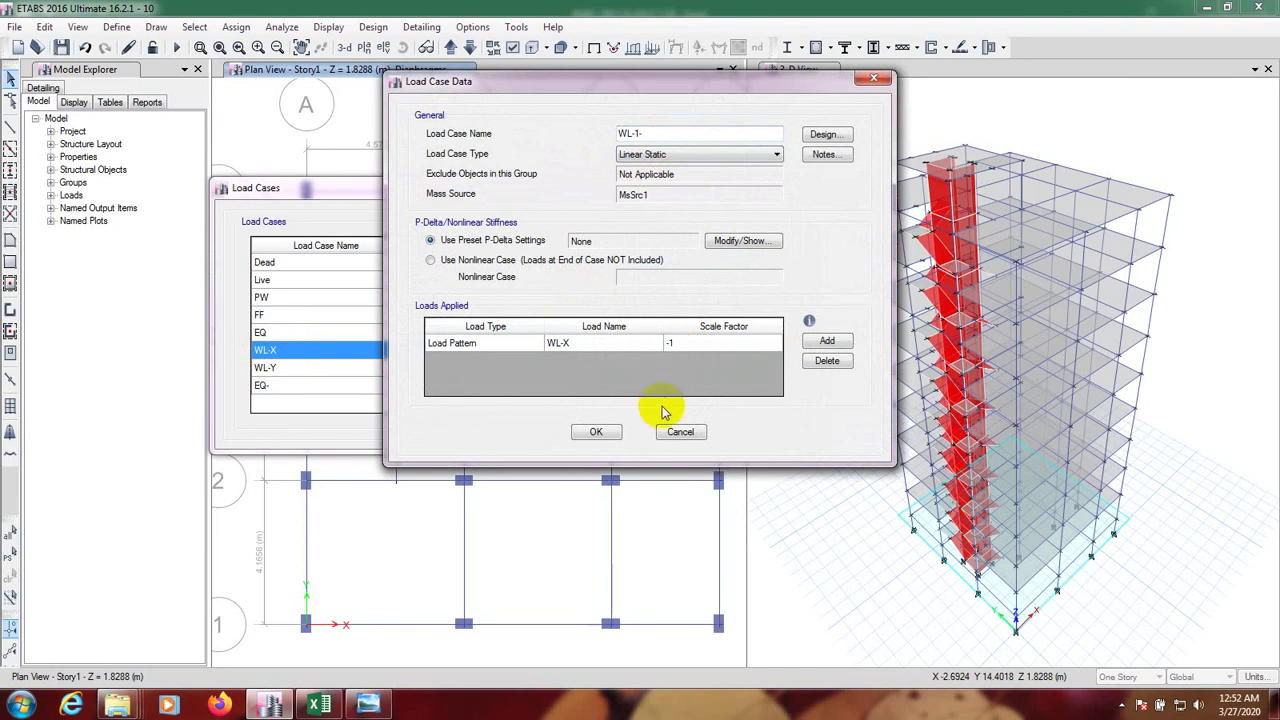
click(600, 432)
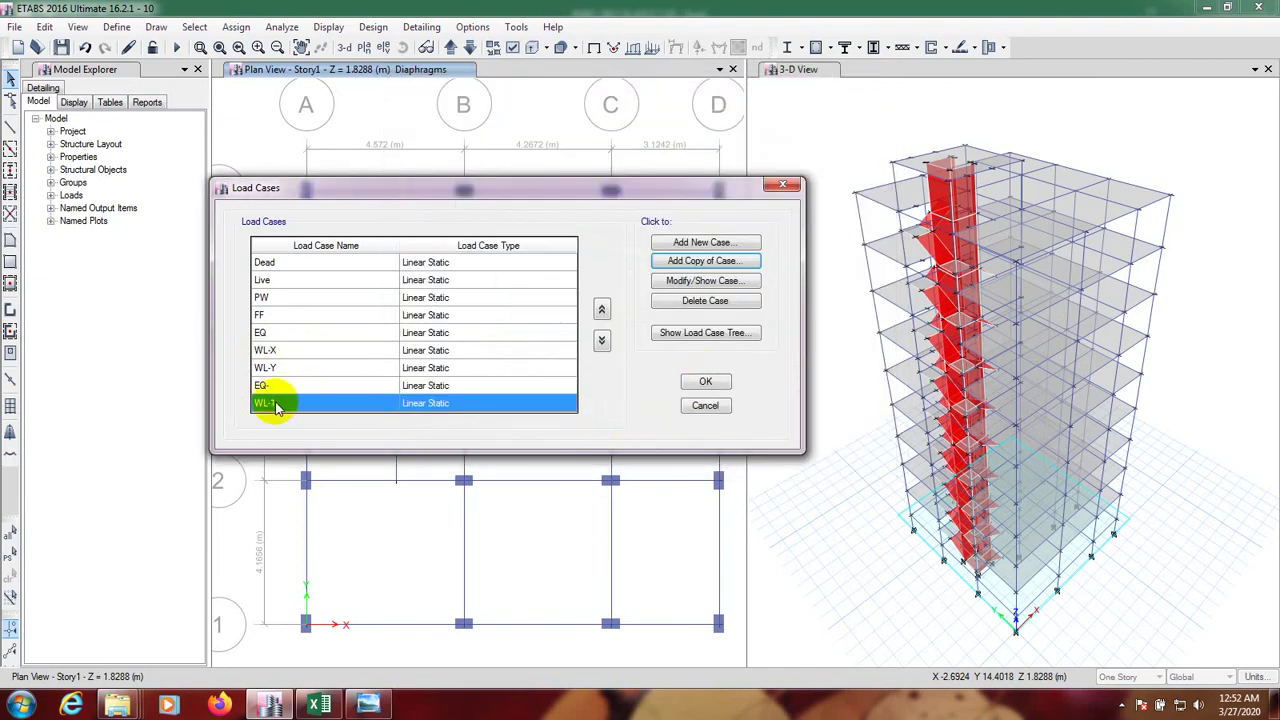
- Rename the misnamed WL-1- load case to WL-X-
click(272, 368)
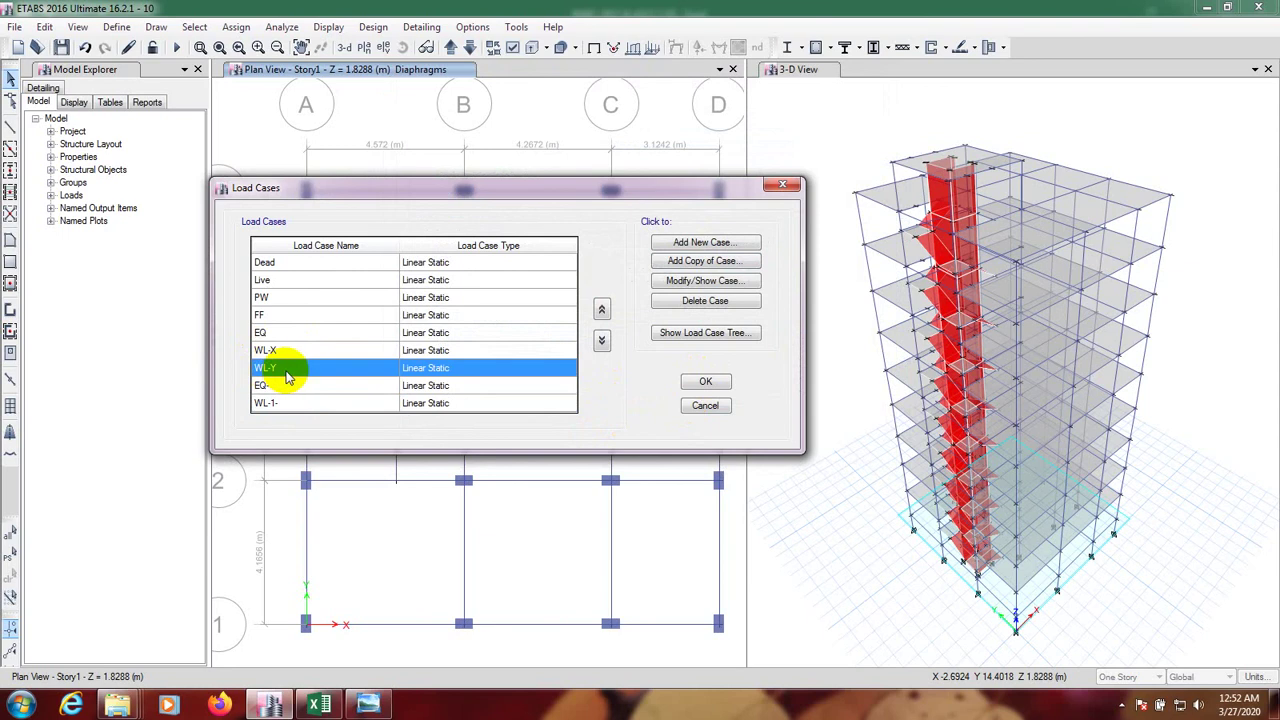
click(285, 402)
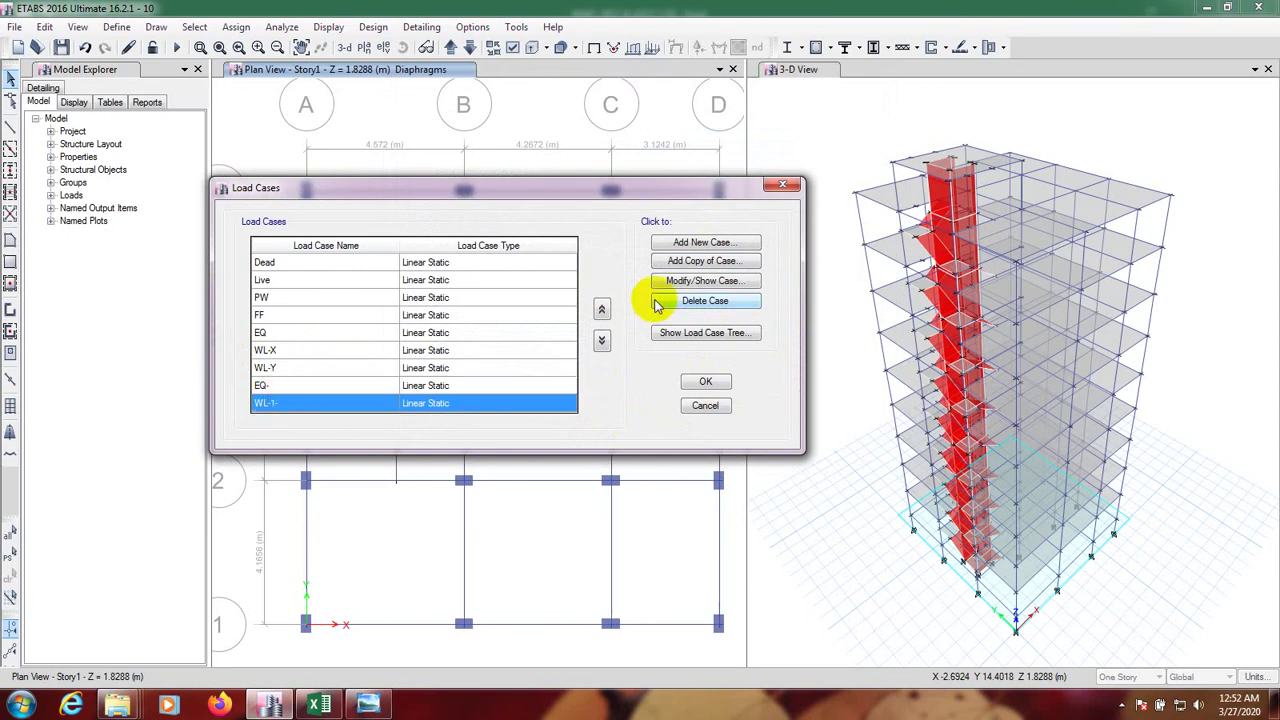
click(682, 281)
click(634, 134)
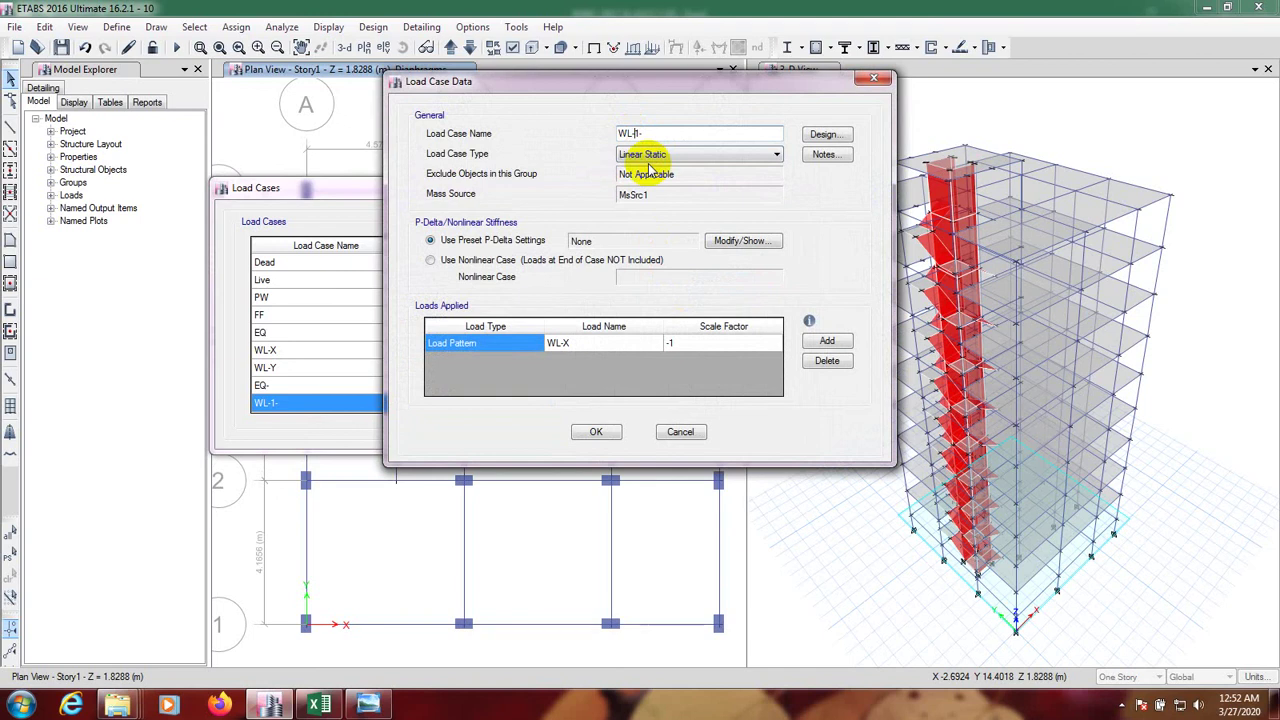
text(X)
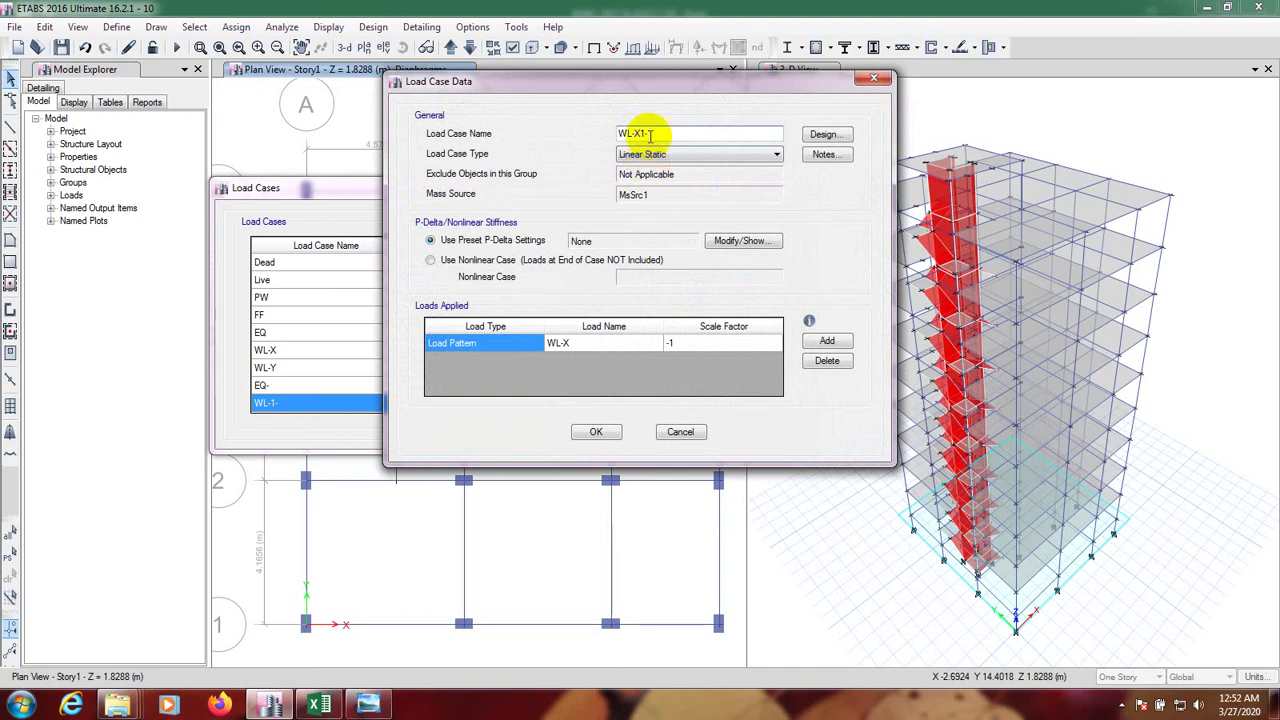
key(Delete)
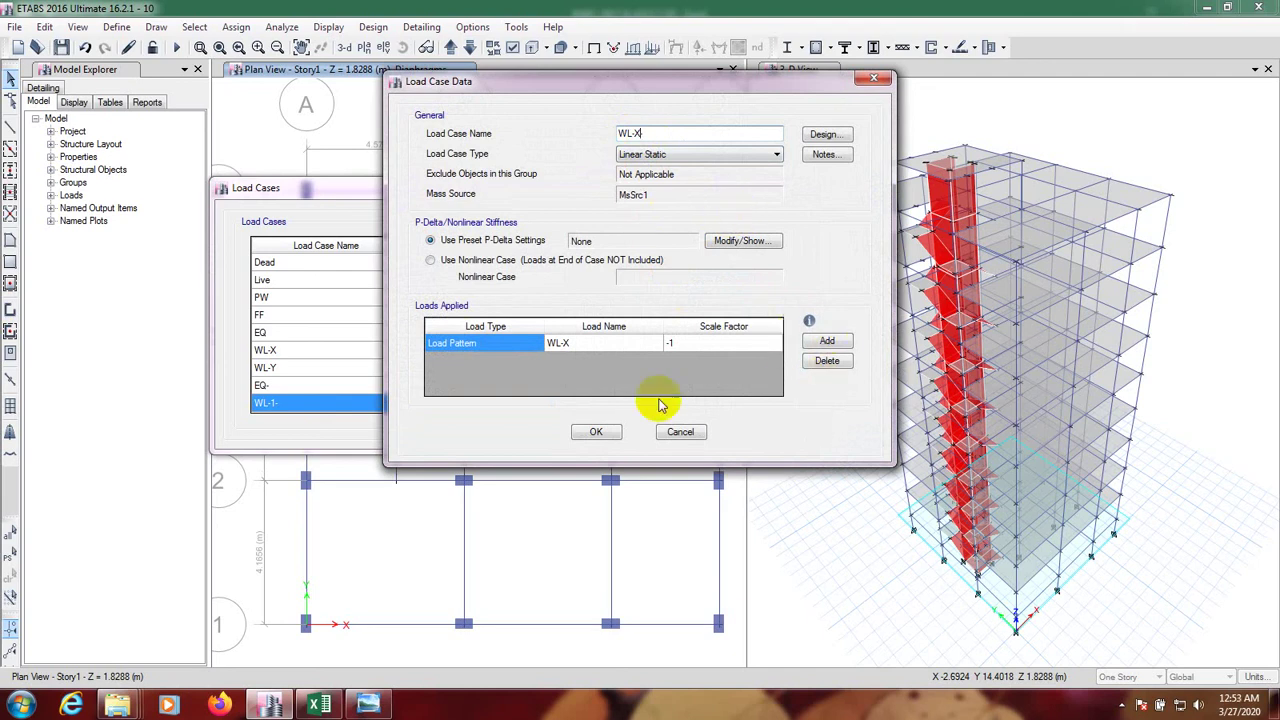
click(596, 431)
- Add WL-Y- as a copy of WL-Y with scale factor -1
click(313, 368)
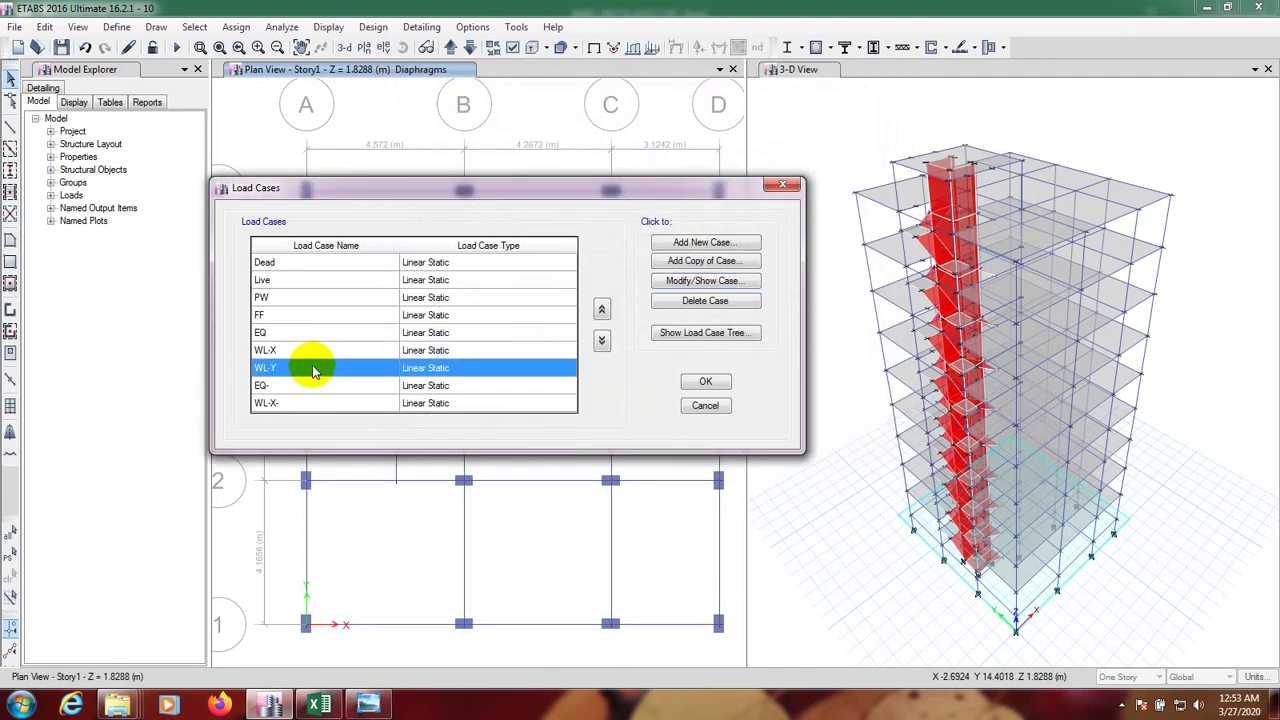
click(705, 260)
click(655, 133)
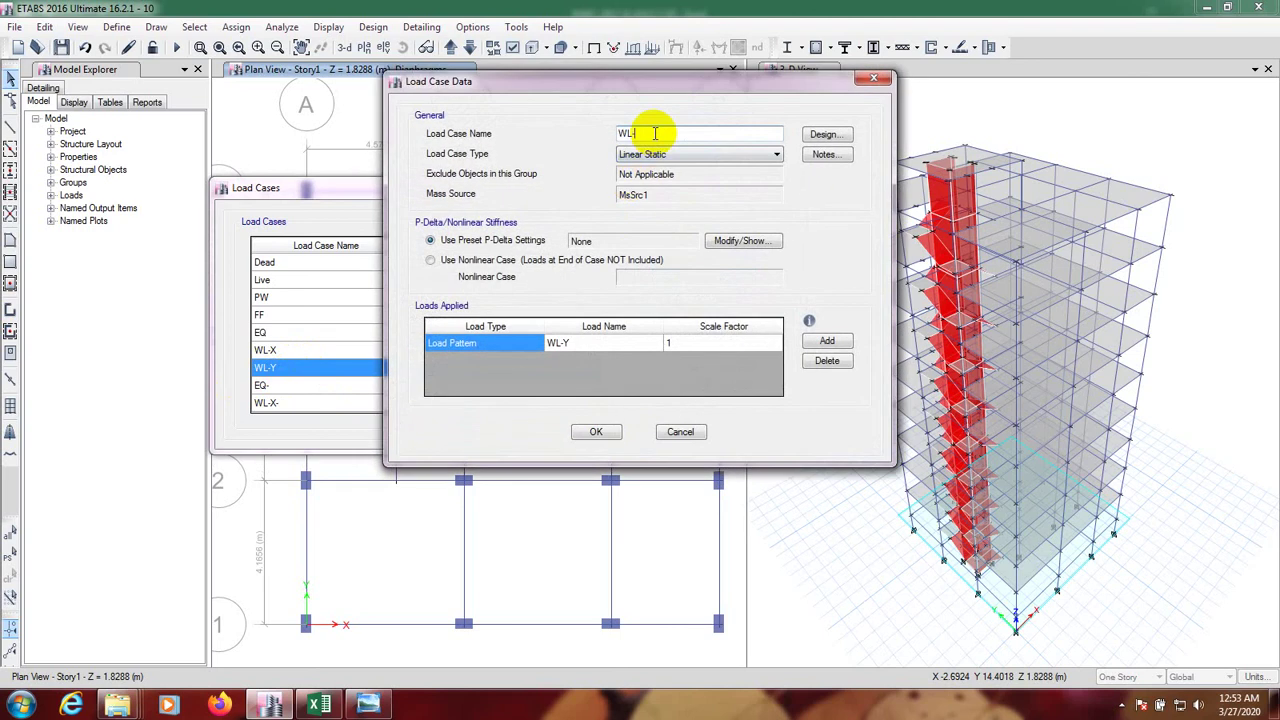
text(Y-)
click(672, 348)
click(672, 348)
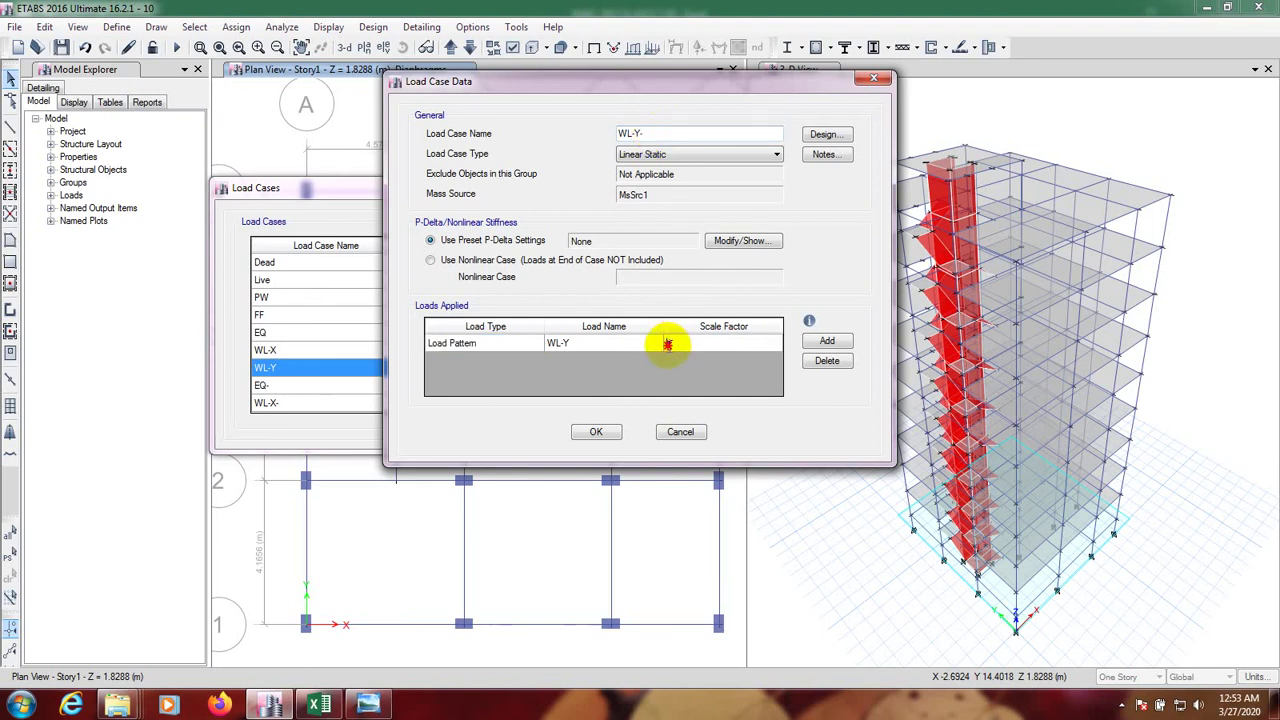
text(-)
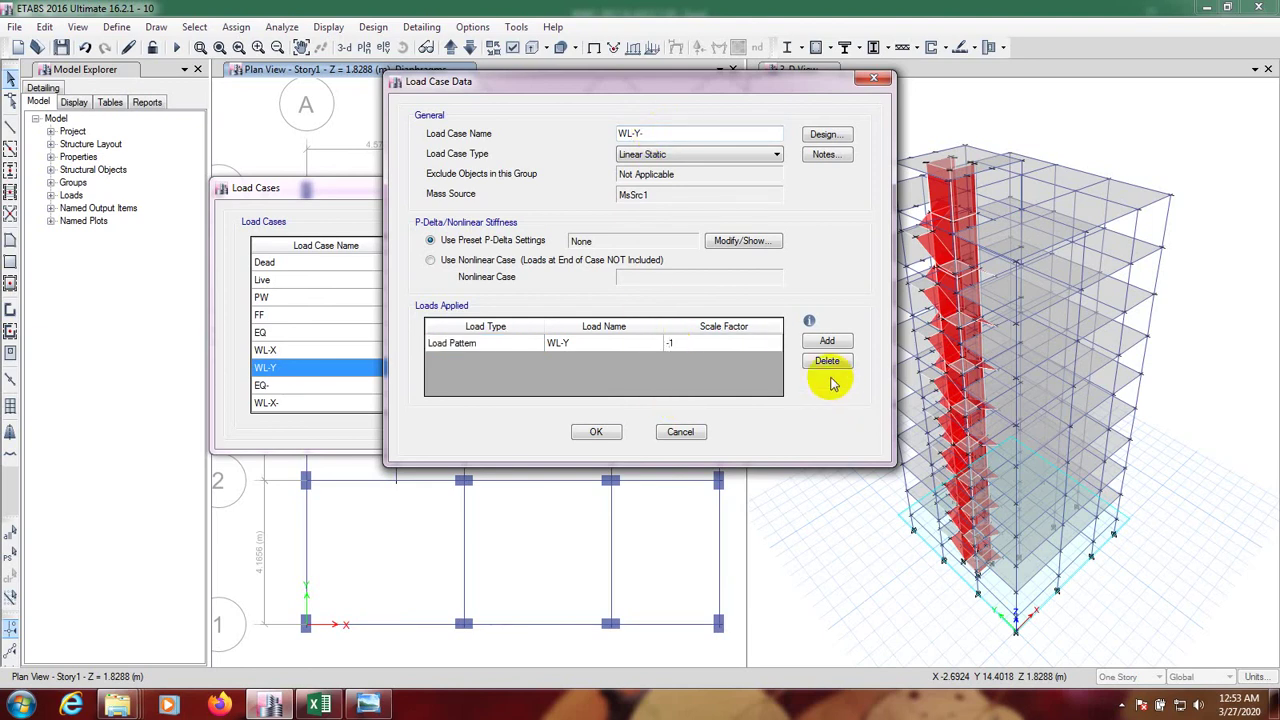
click(596, 431)
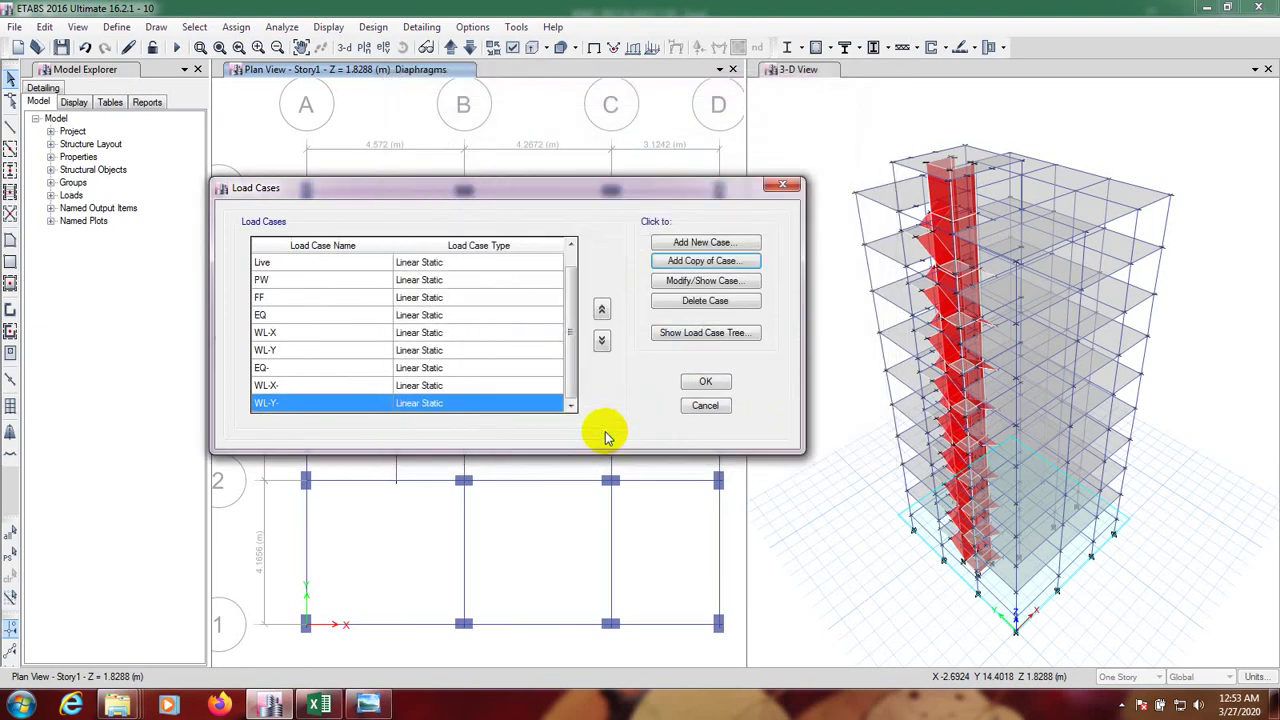
- Check the EQ-, WL-X- and WL-Y- rows, then accept the Load Cases list with OK
click(314, 385)
click(309, 368)
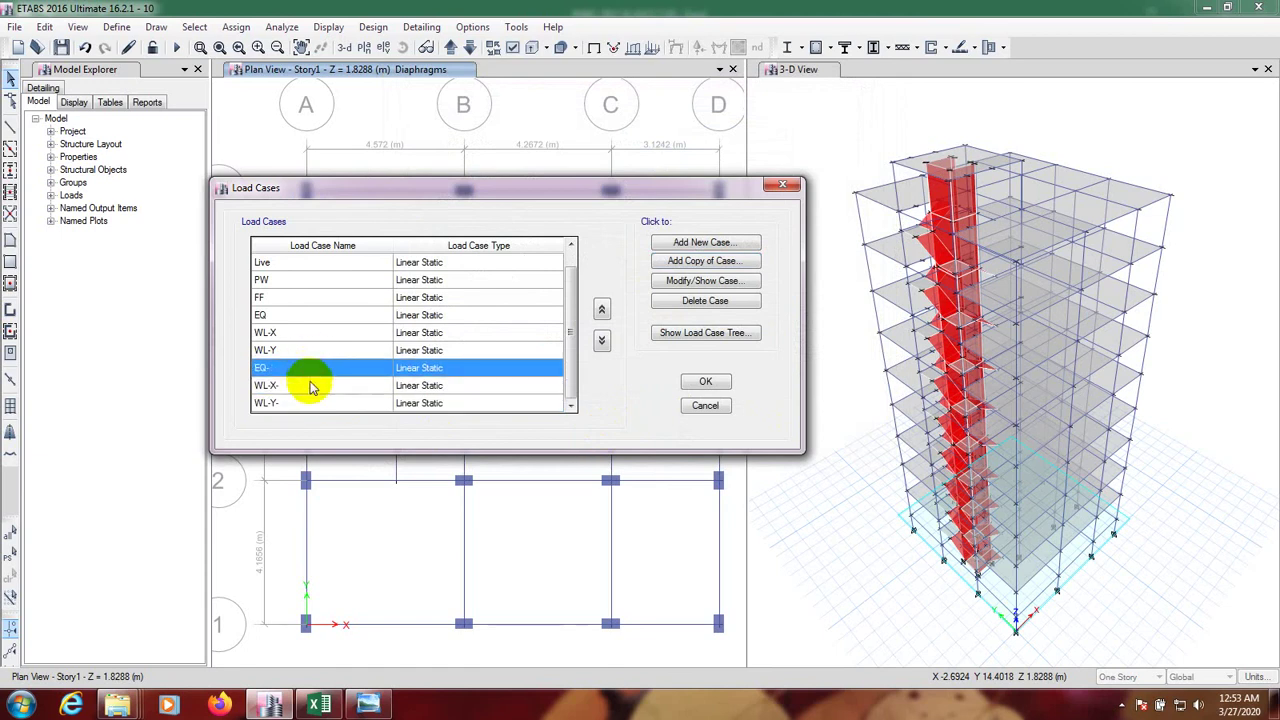
click(309, 403)
click(307, 366)
click(313, 385)
click(313, 403)
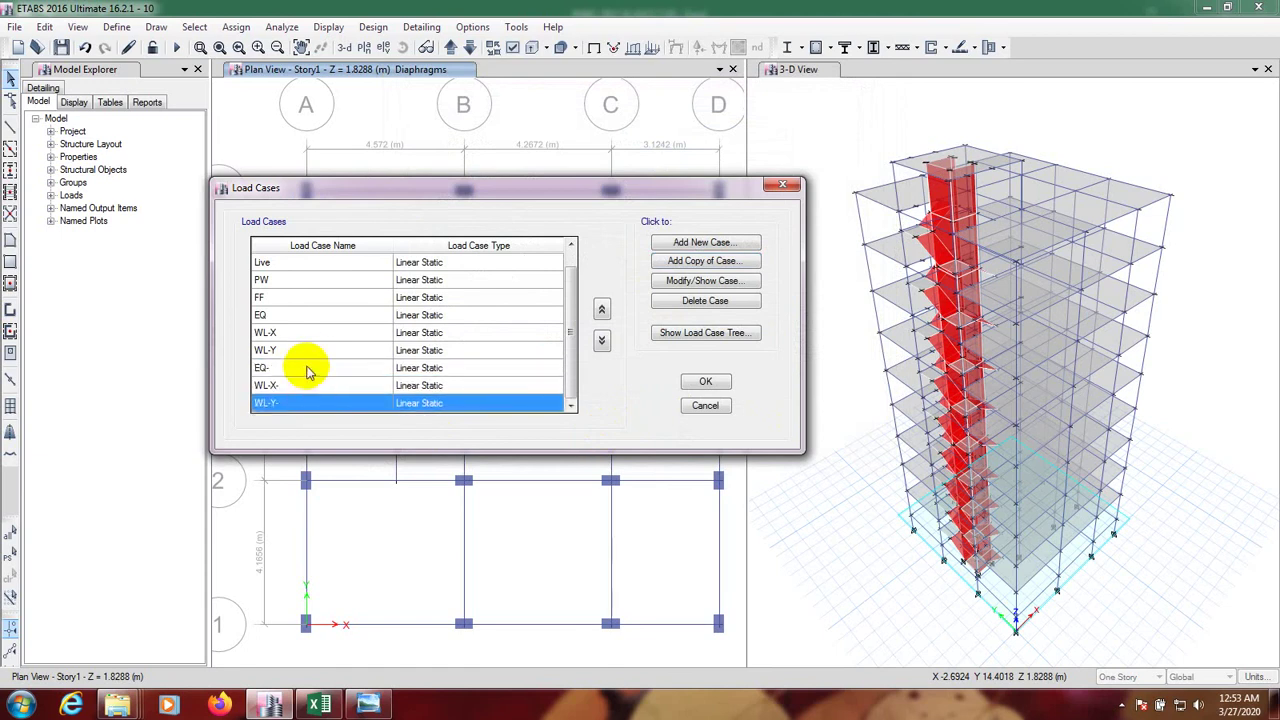
click(306, 368)
click(314, 385)
click(318, 403)
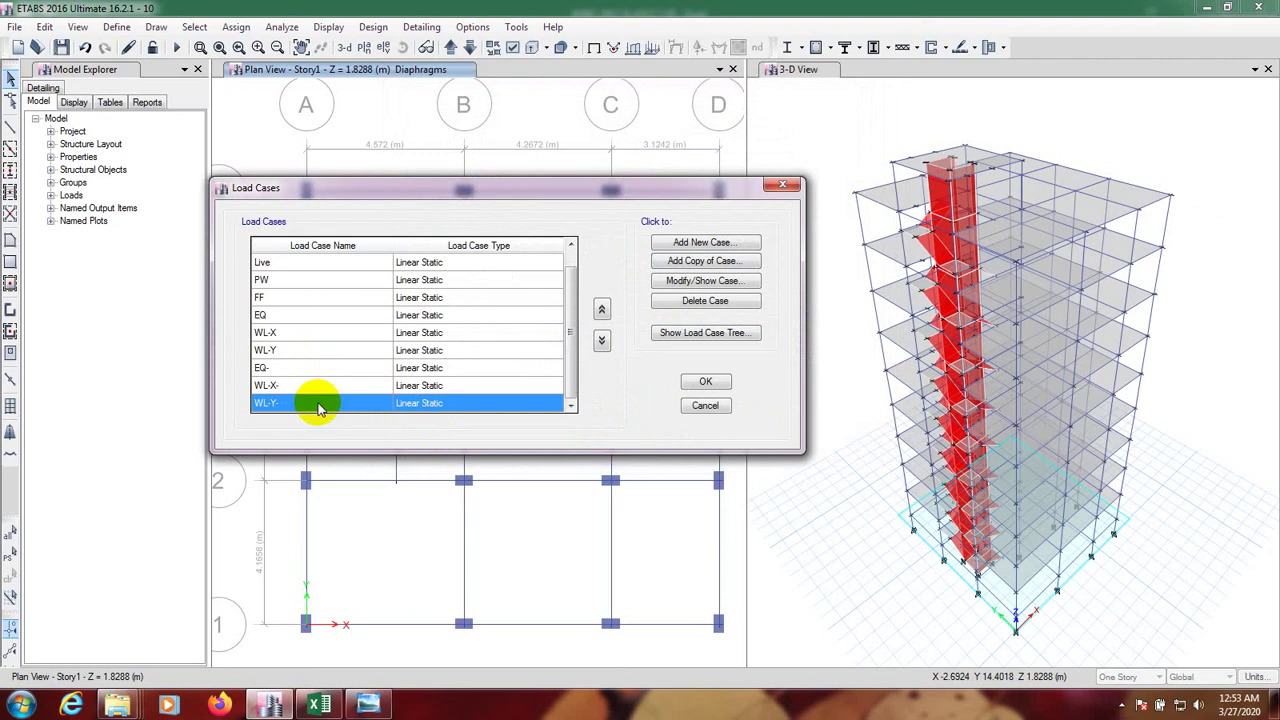
drag(277, 318, 286, 412)
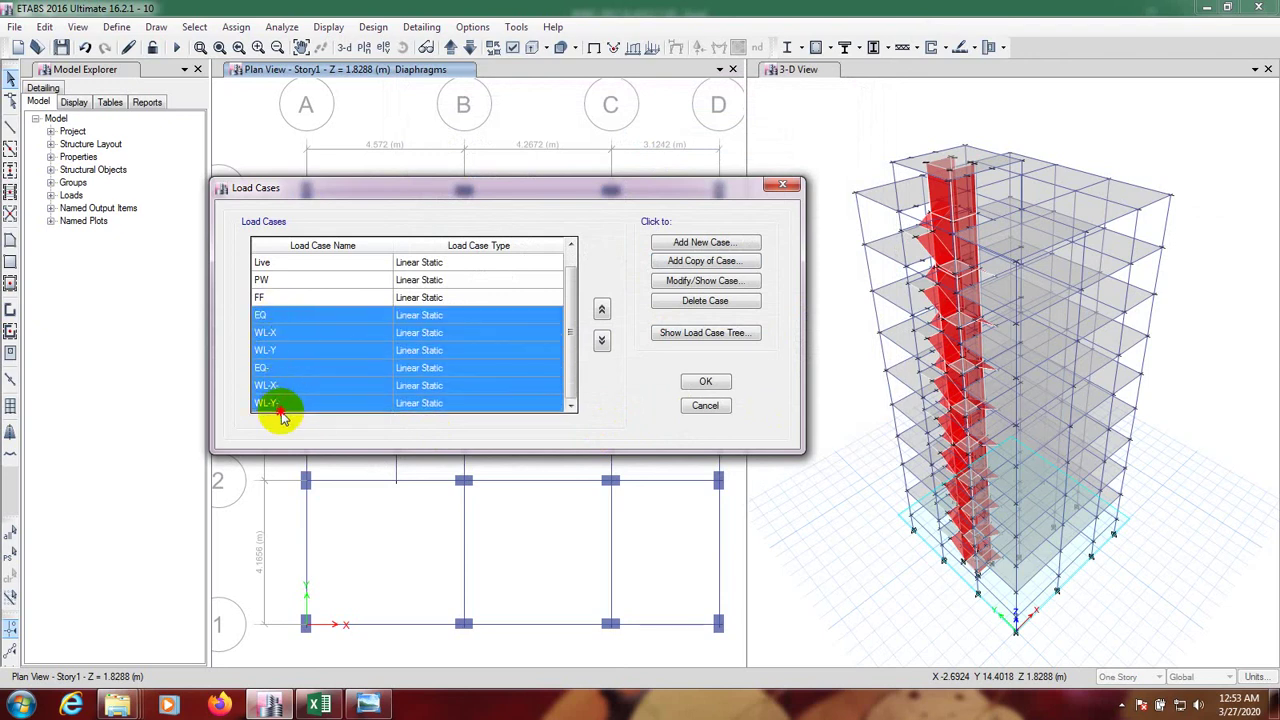
scroll(297, 362, up, 1)
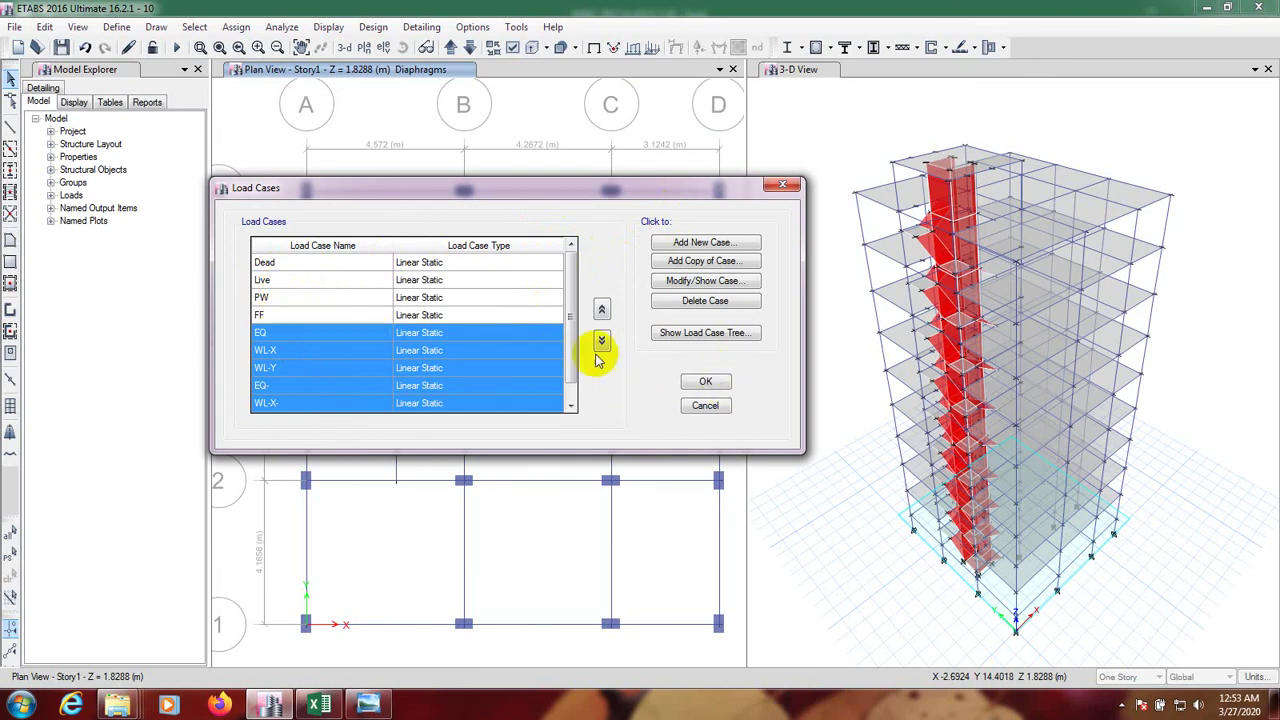
click(714, 381)
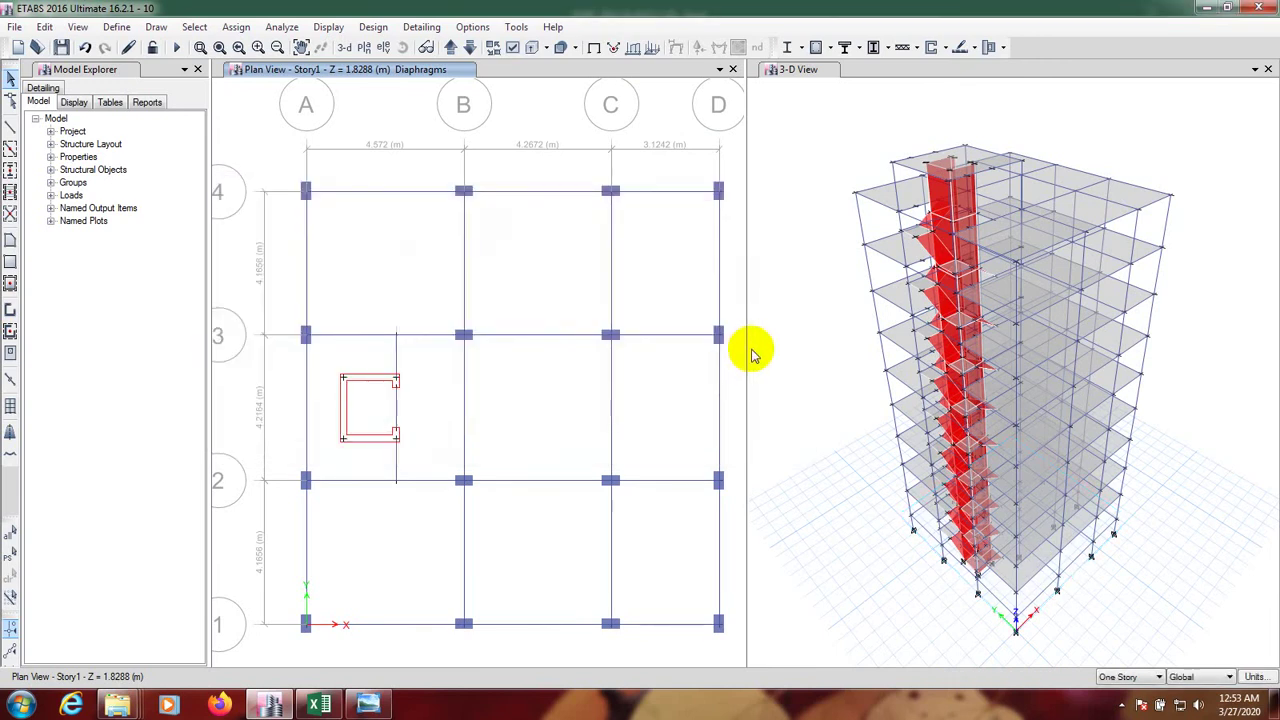